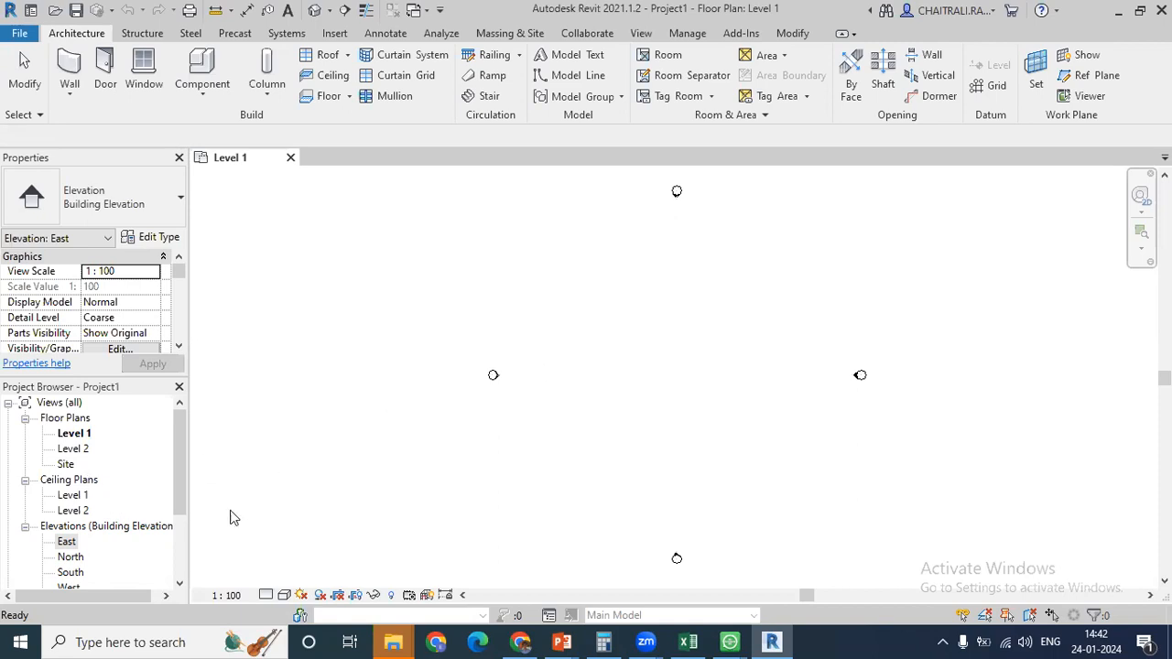
- Open the East elevation and set the elevation of Level 2 to 3000
double_click(68, 543)
scroll(773, 323, down, 1)
scroll(766, 329, up, 1)
middle_drag(778, 395, 804, 398)
scroll(847, 388, up, 3)
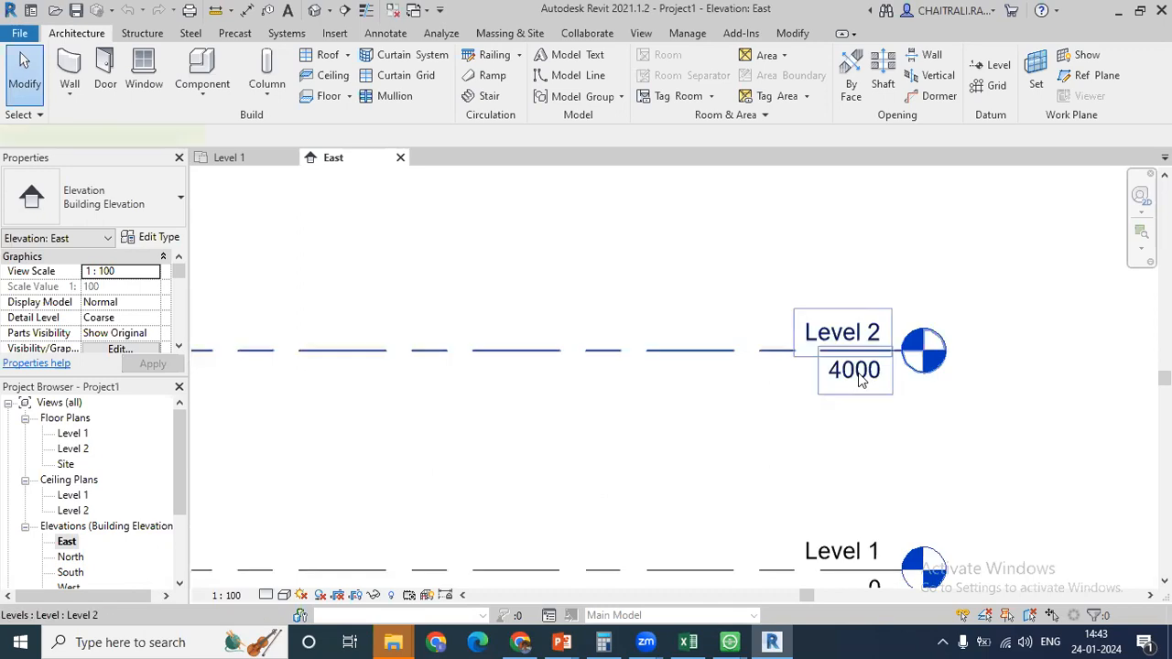
double_click(843, 373)
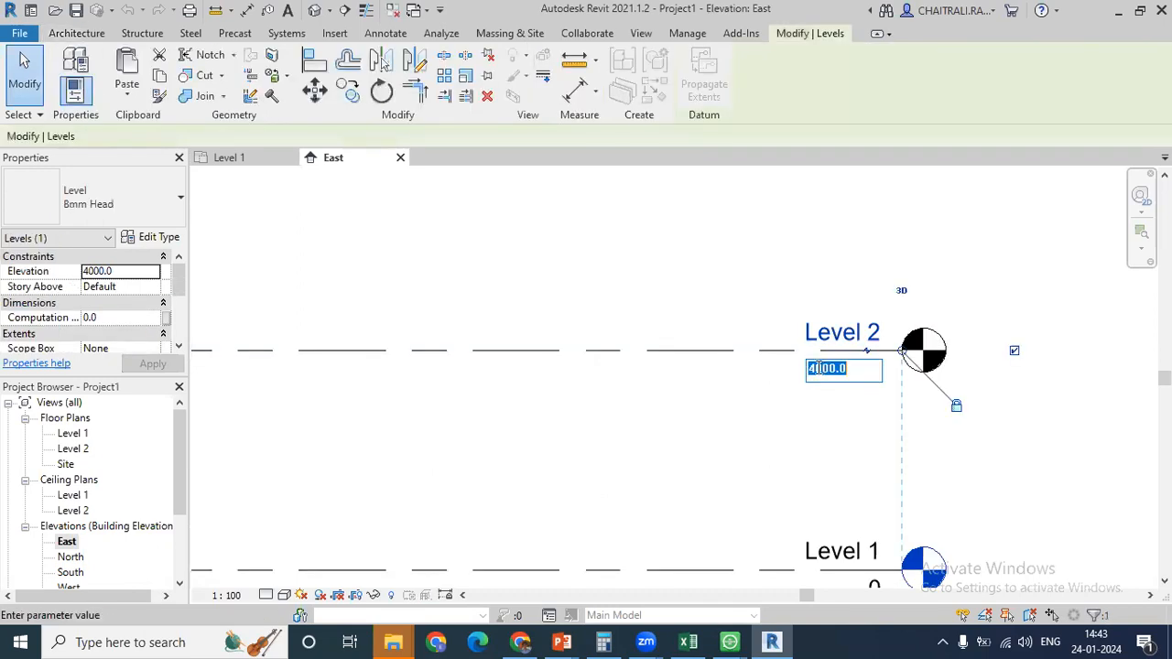
click(817, 368)
key(BackSpace)
text(3)
key(Return)
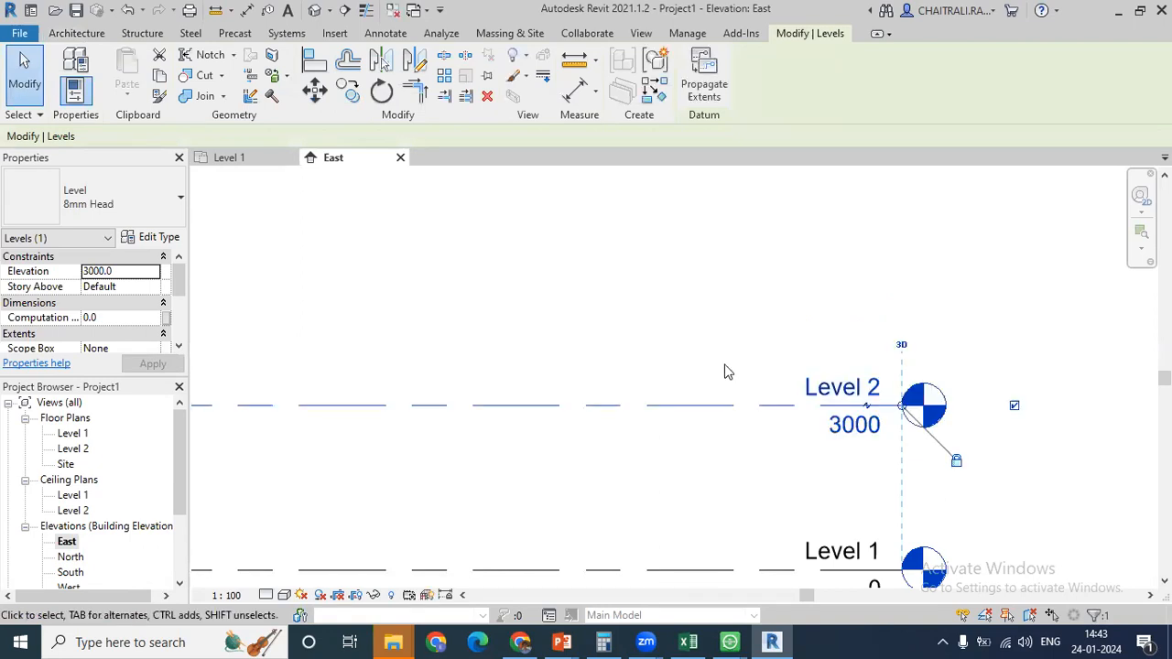
scroll(725, 371, up, 3)
scroll(724, 365, down, 5)
click(575, 285)
- Use the Level tool with Pick Lines and a 3000 offset to place a new level above Level 2
middle_drag(576, 324, 576, 334)
middle_drag(537, 381, 534, 358)
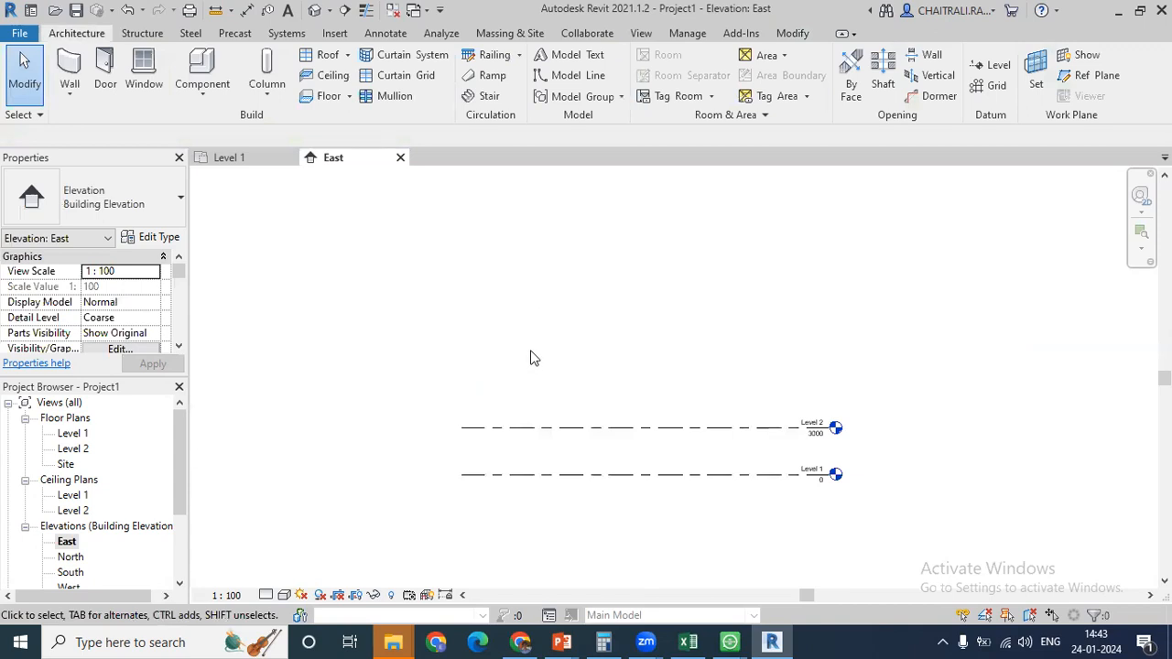
key(l)
key(l)
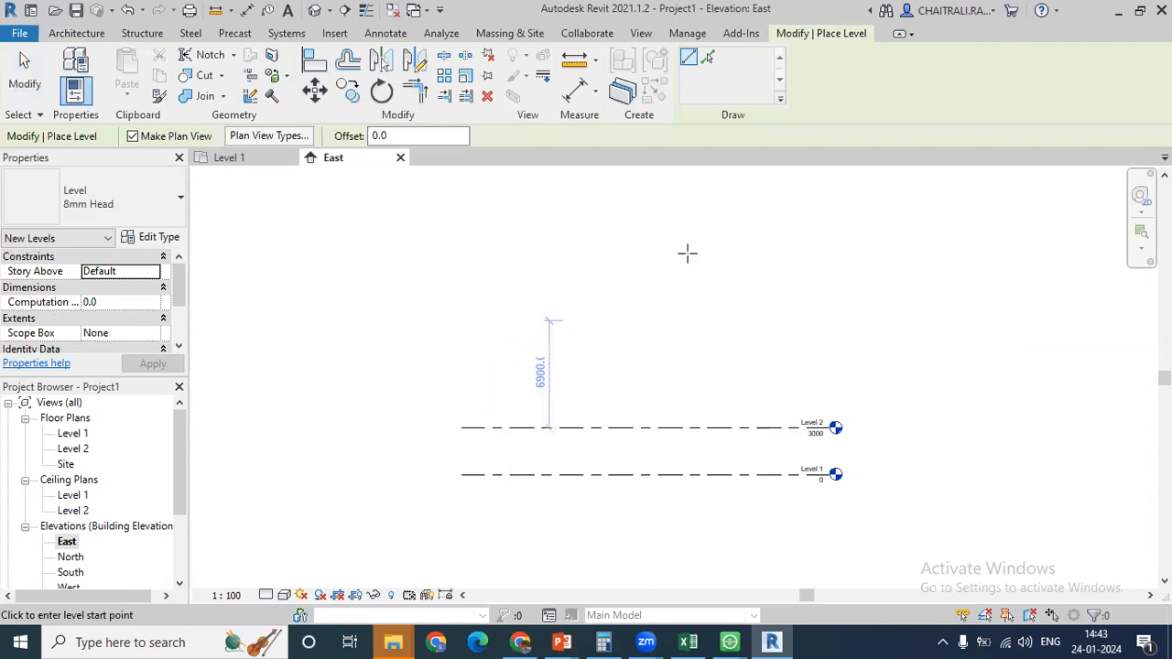
click(707, 71)
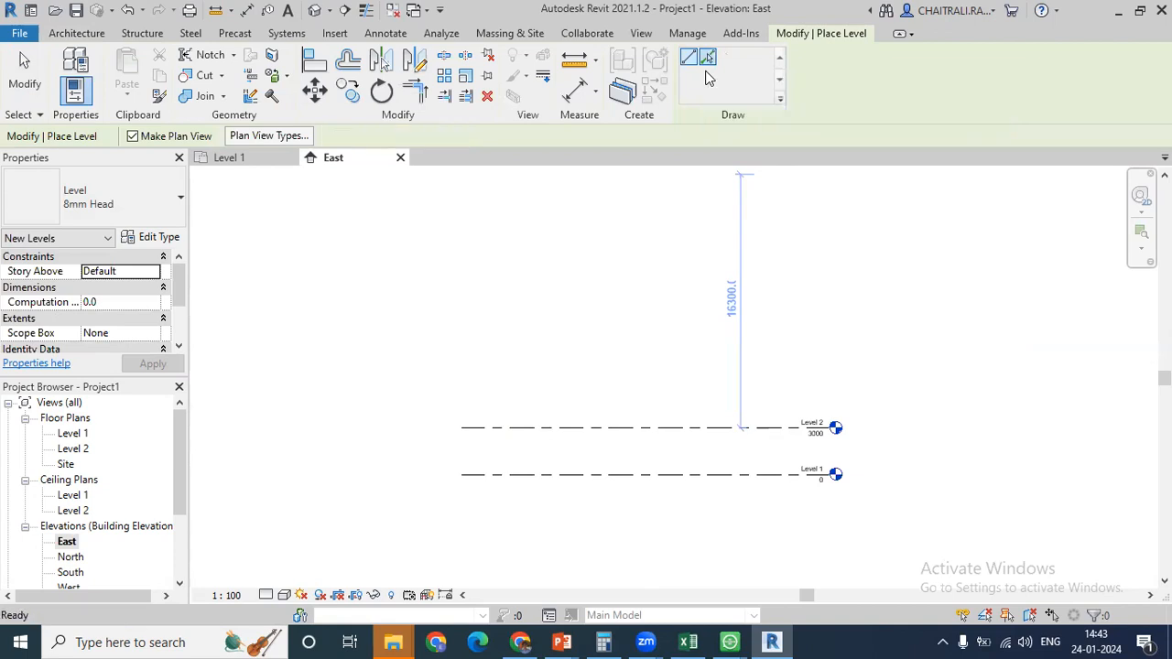
drag(403, 136, 339, 134)
text(3000)
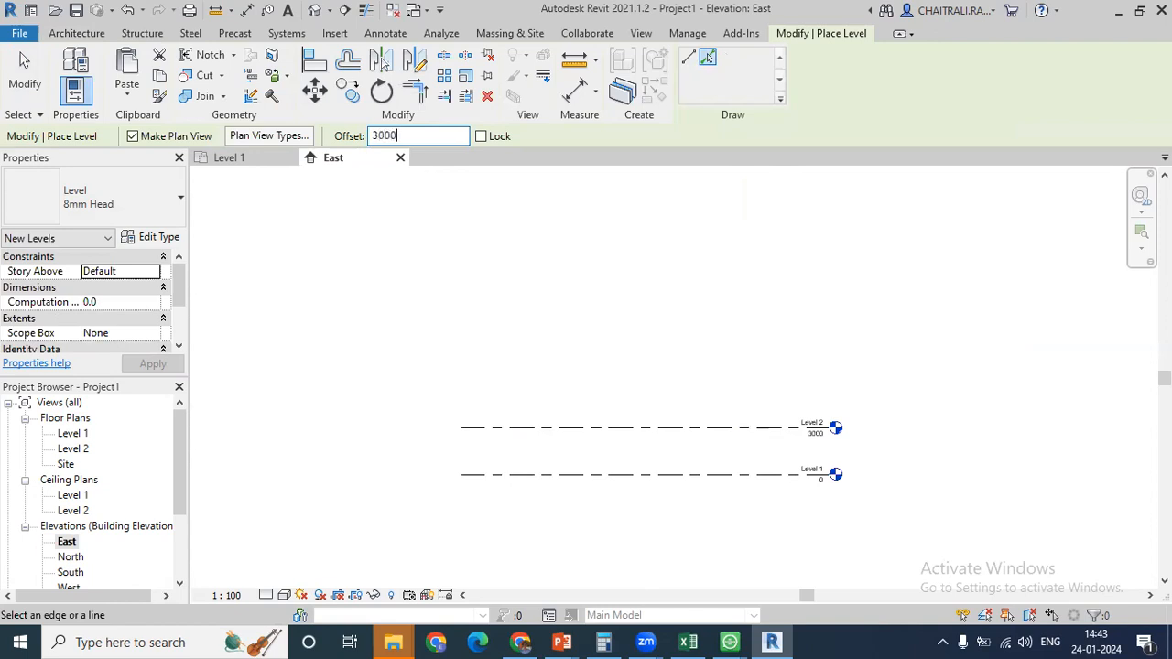
key(Return)
scroll(552, 411, up, 3)
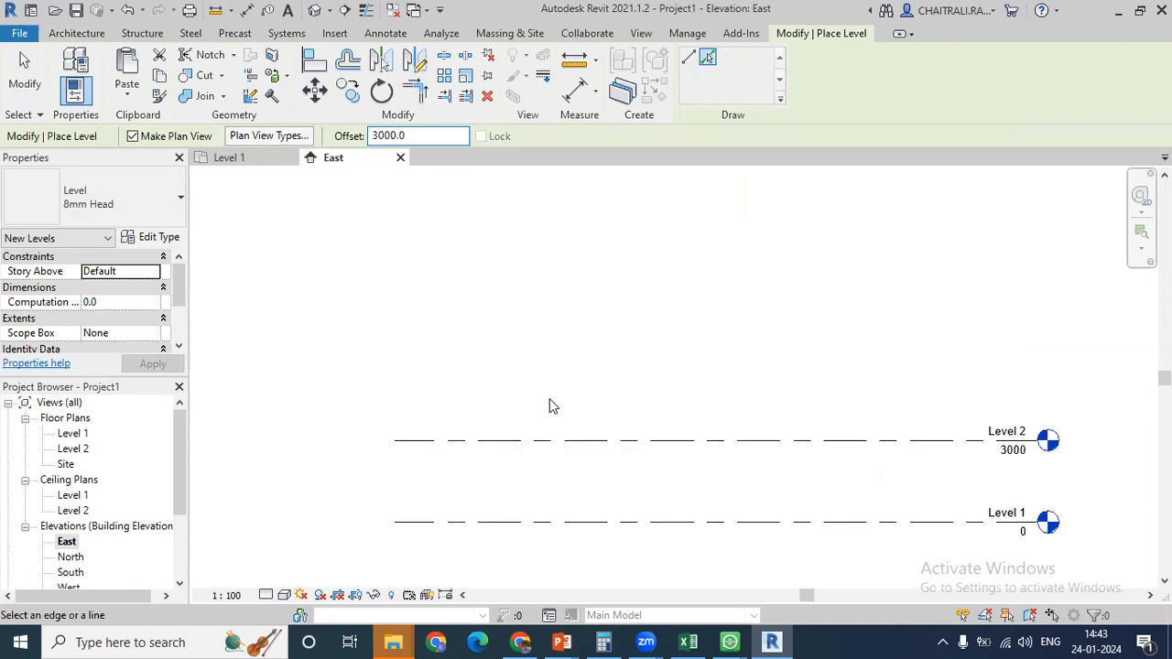
middle_drag(517, 387, 514, 385)
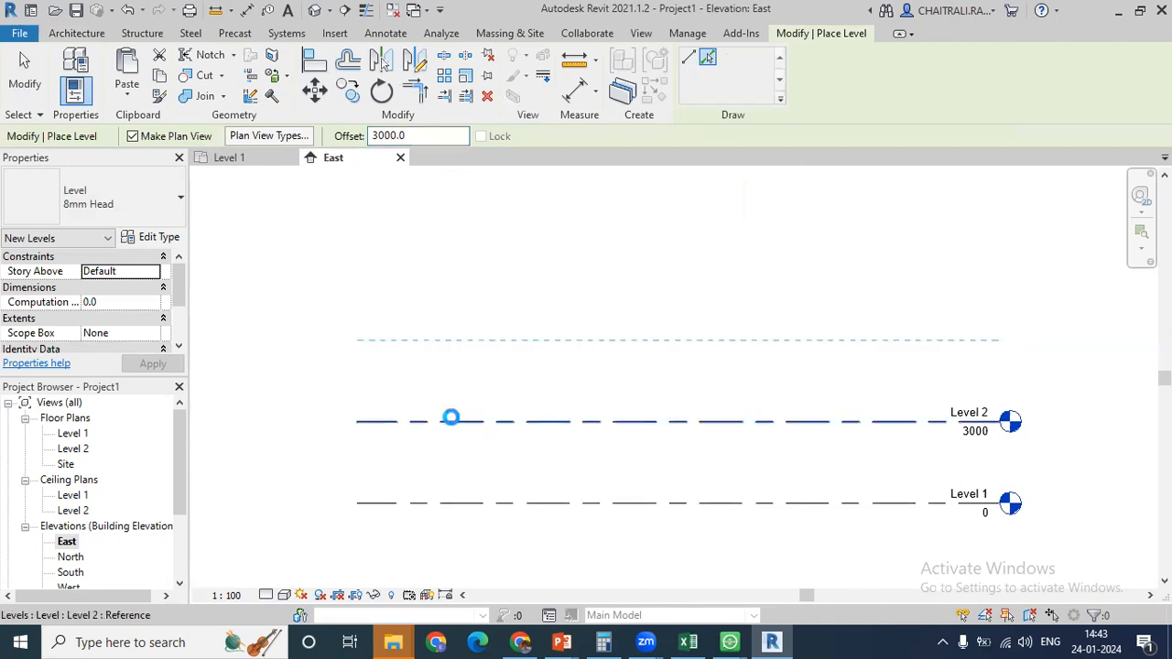
click(453, 422)
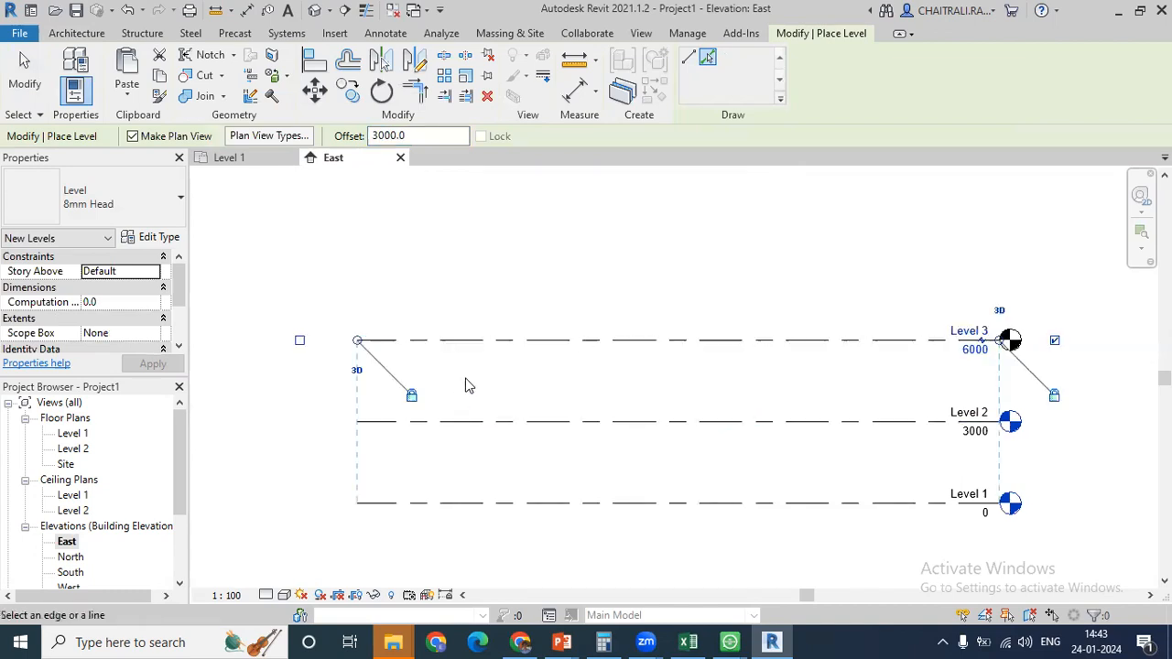
- Add ten more levels upward at the 3000 offset, picking each newest level in turn until Level 13 is placed
click(476, 318)
scroll(476, 317, down, 4)
click(469, 287)
middle_drag(481, 210, 520, 265)
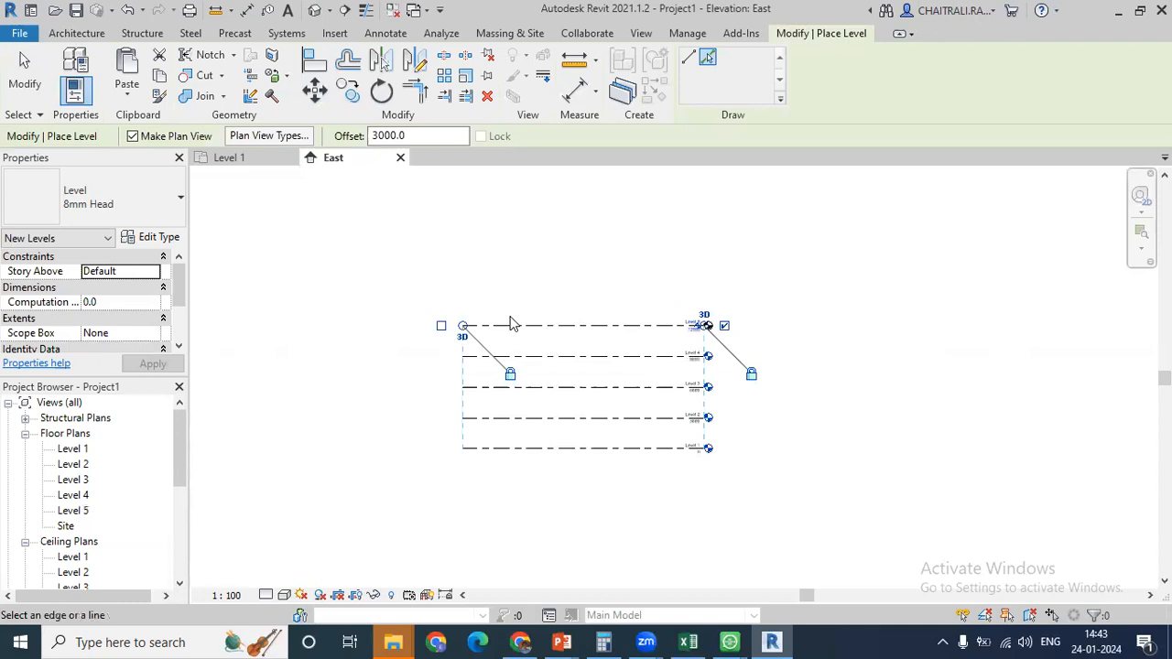
click(510, 292)
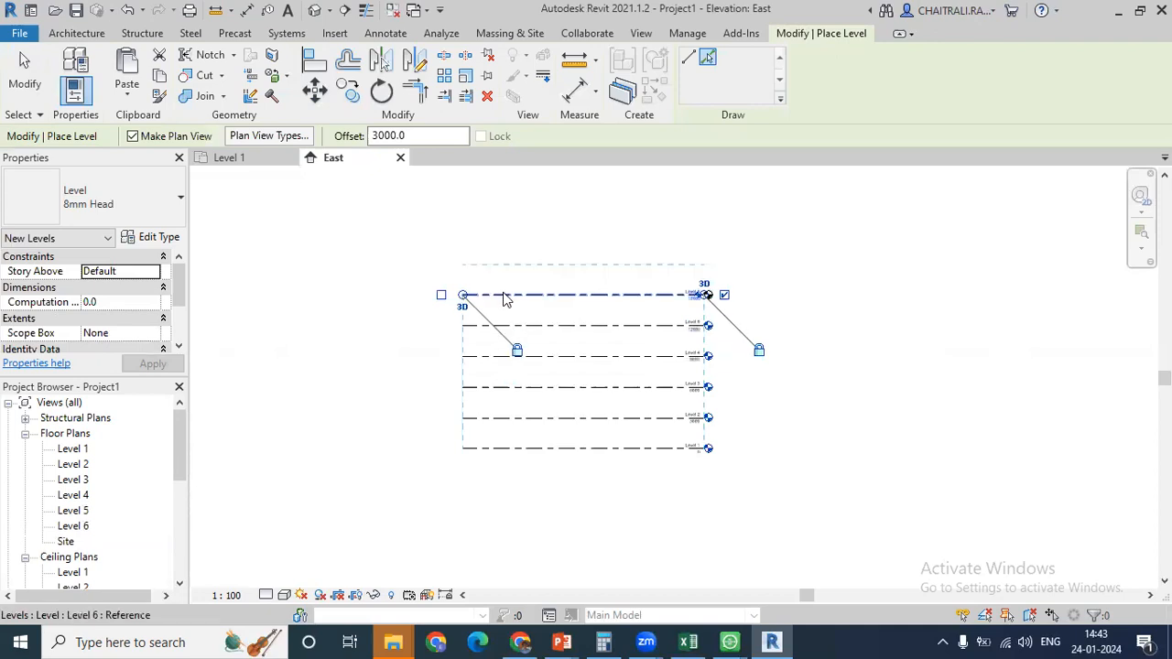
click(510, 293)
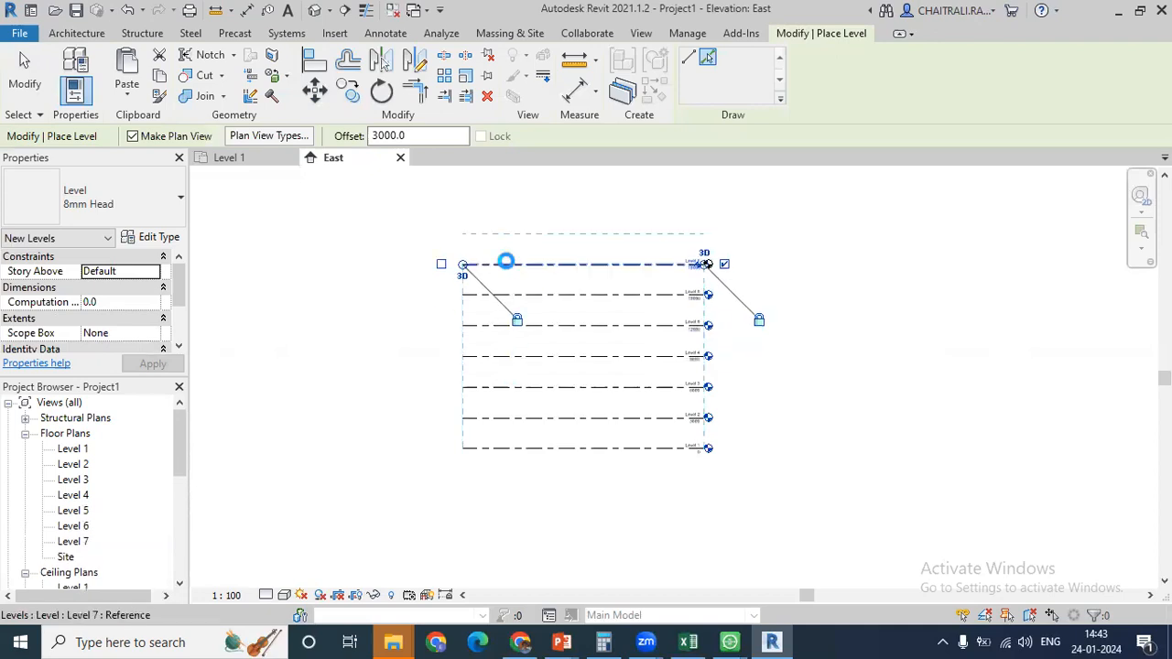
click(511, 264)
click(515, 232)
middle_drag(540, 265, 550, 350)
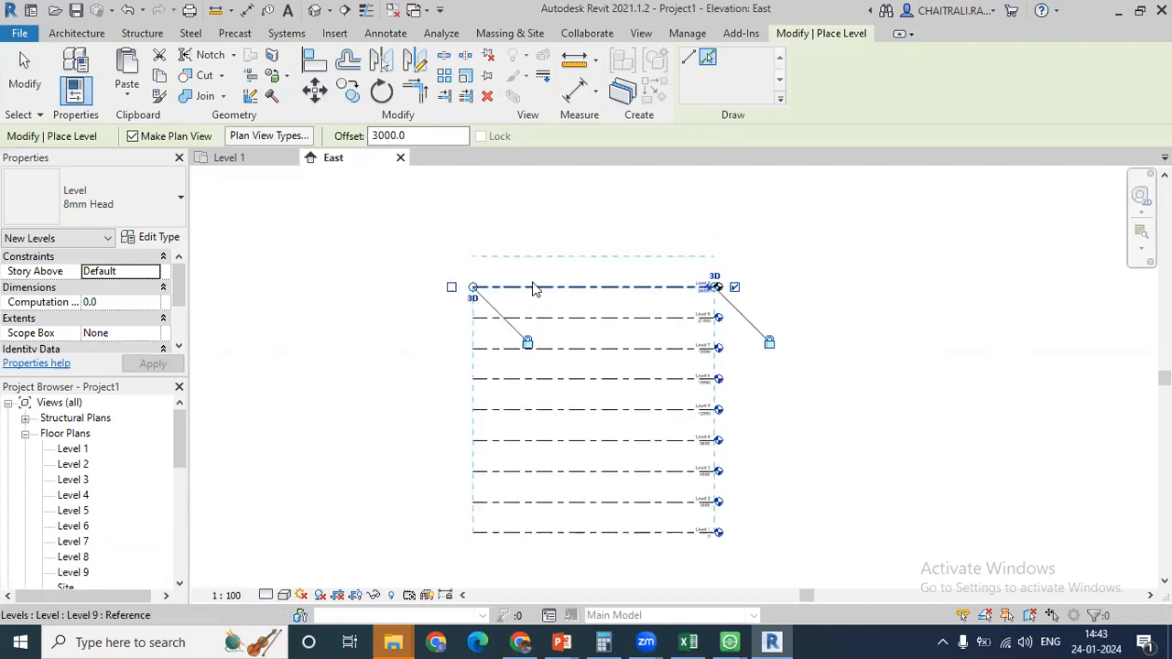
click(535, 288)
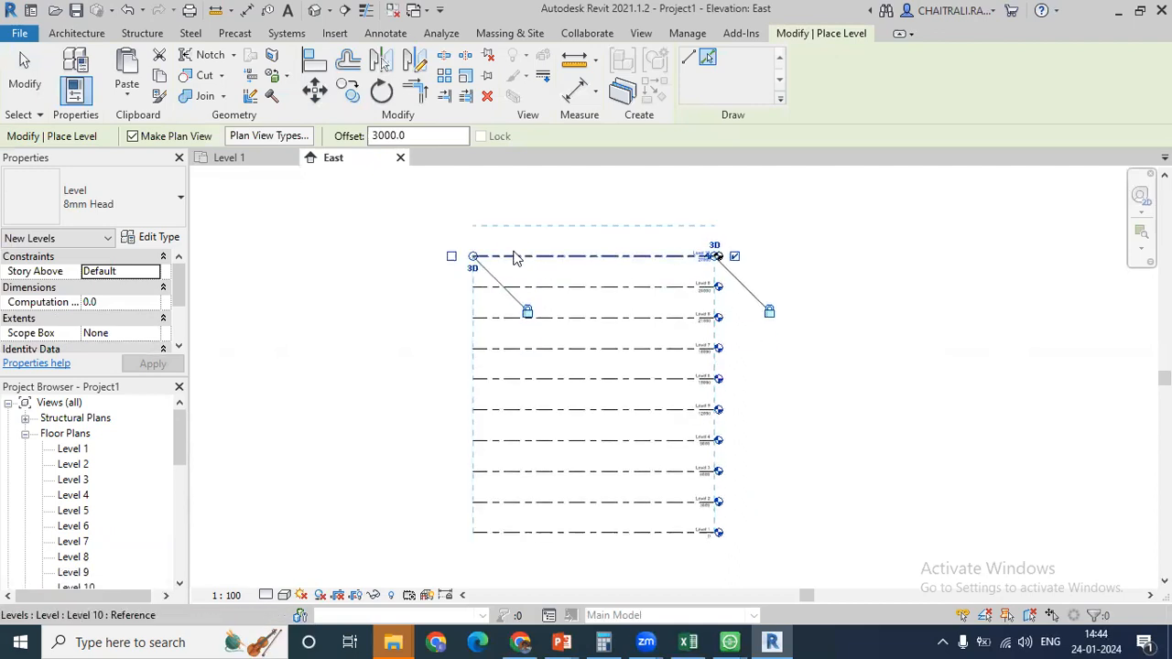
click(515, 256)
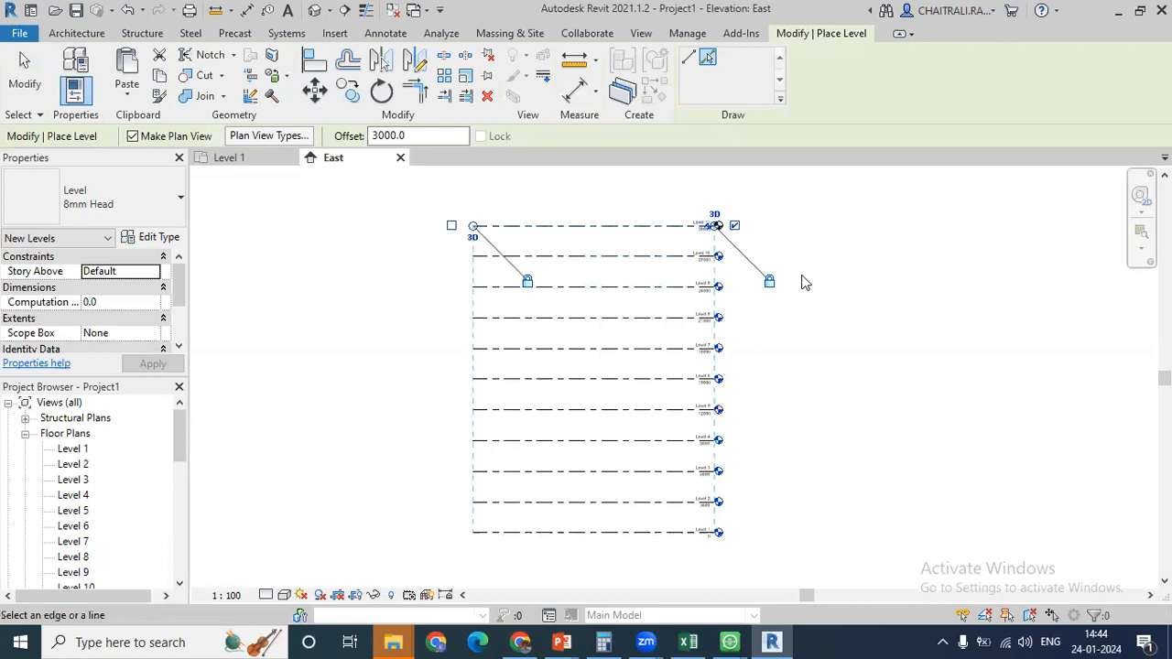
click(561, 226)
click(554, 191)
middle_drag(754, 218, 748, 289)
key(Escape)
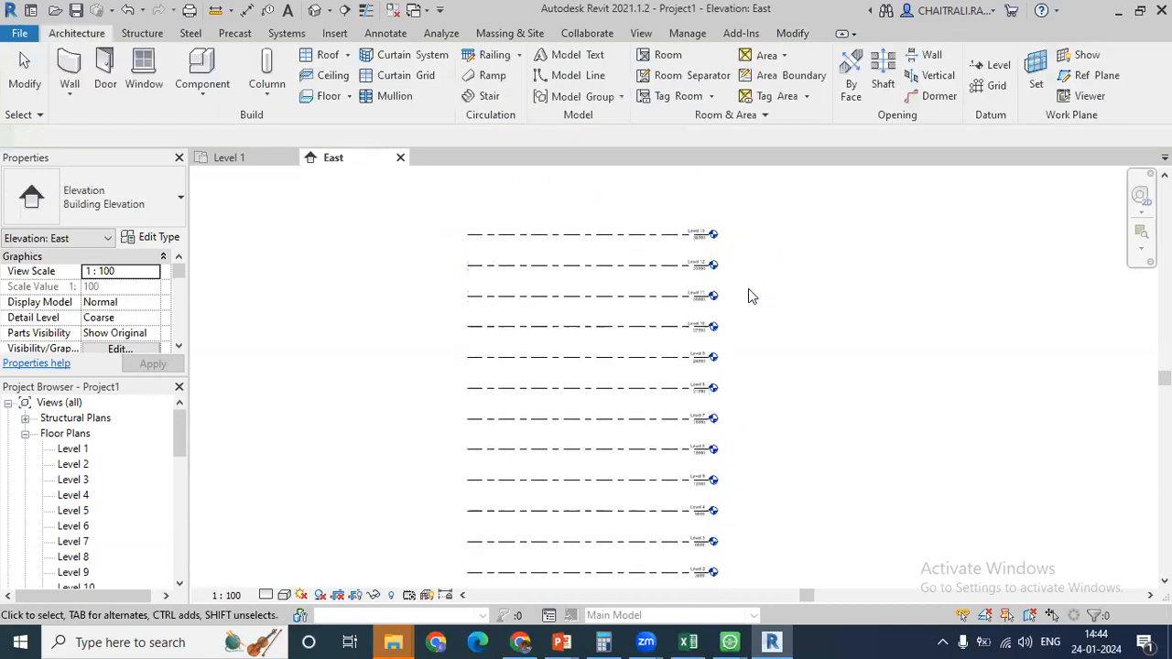
- Open the Level 1 floor plan
scroll(748, 289, down, 2)
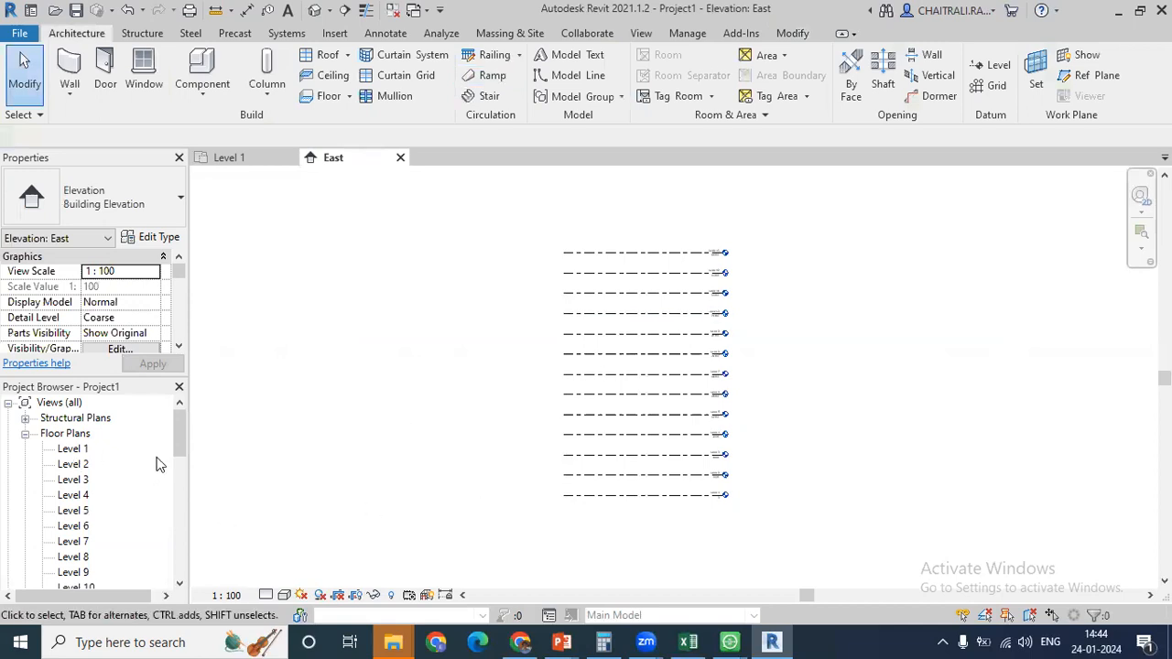
drag(176, 427, 181, 403)
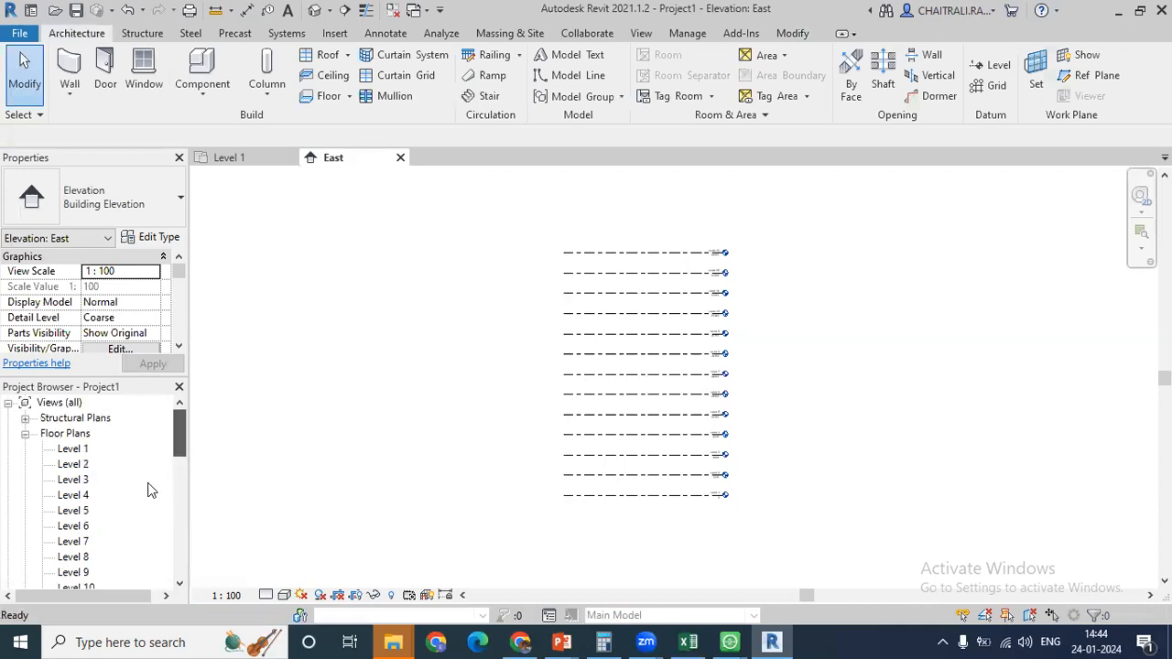
double_click(72, 450)
scroll(669, 371, down, 2)
scroll(677, 388, up, 1)
middle_drag(665, 384, 687, 403)
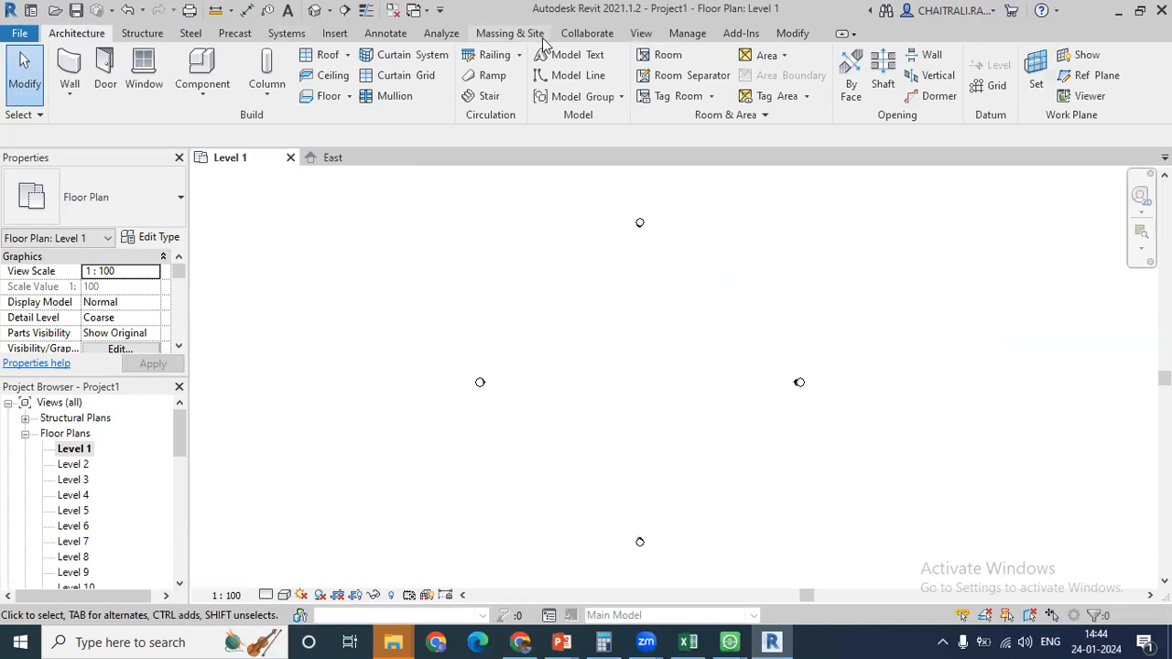
- Switch the mass display to Show Mass Form and Floors
click(509, 33)
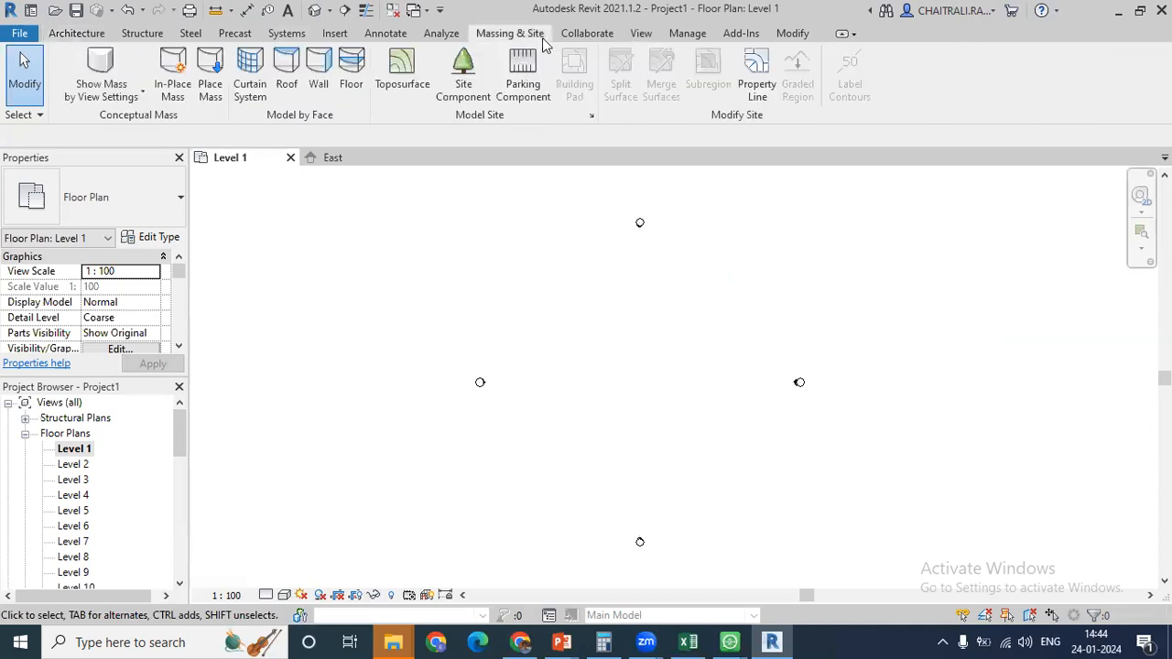
click(114, 96)
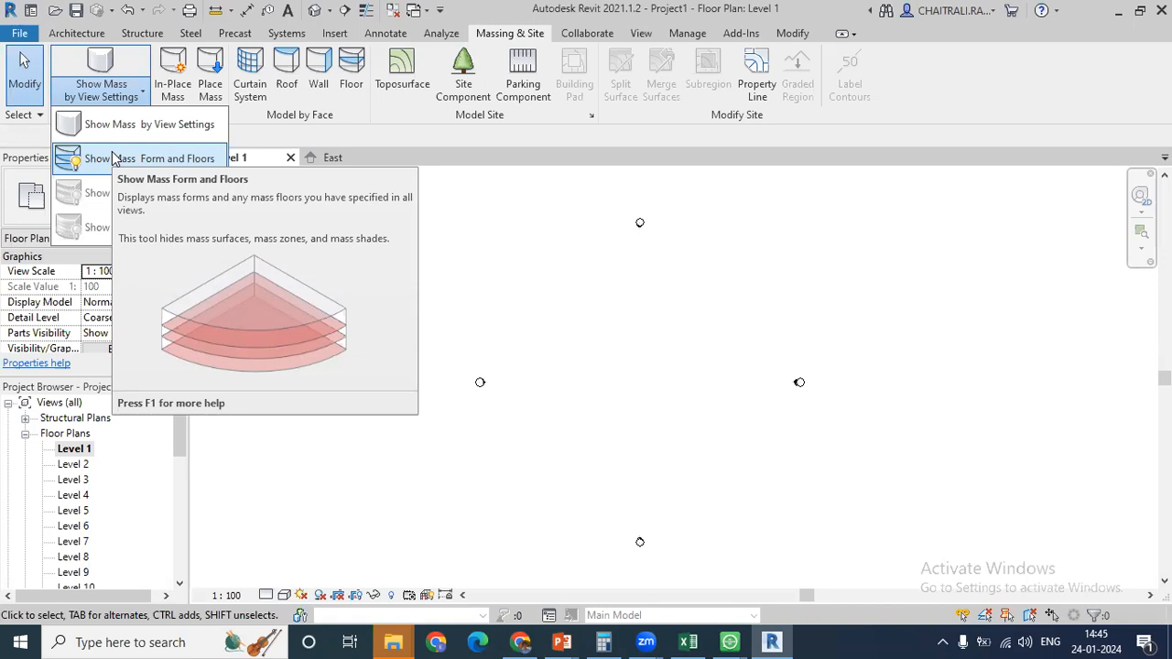
click(509, 35)
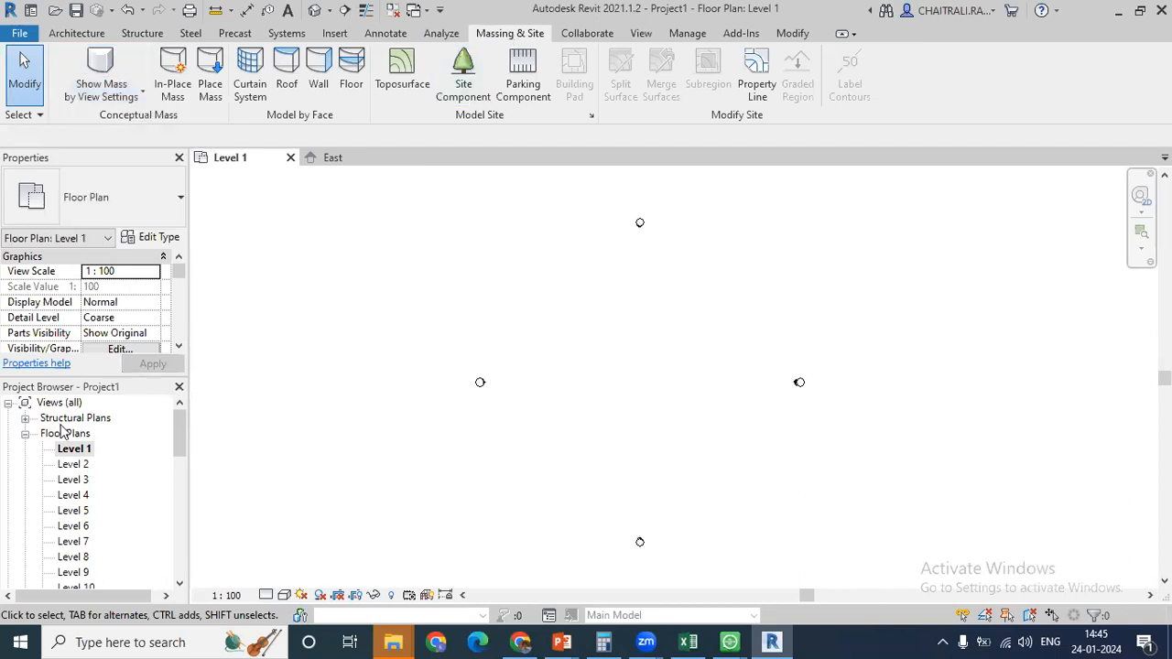
click(108, 95)
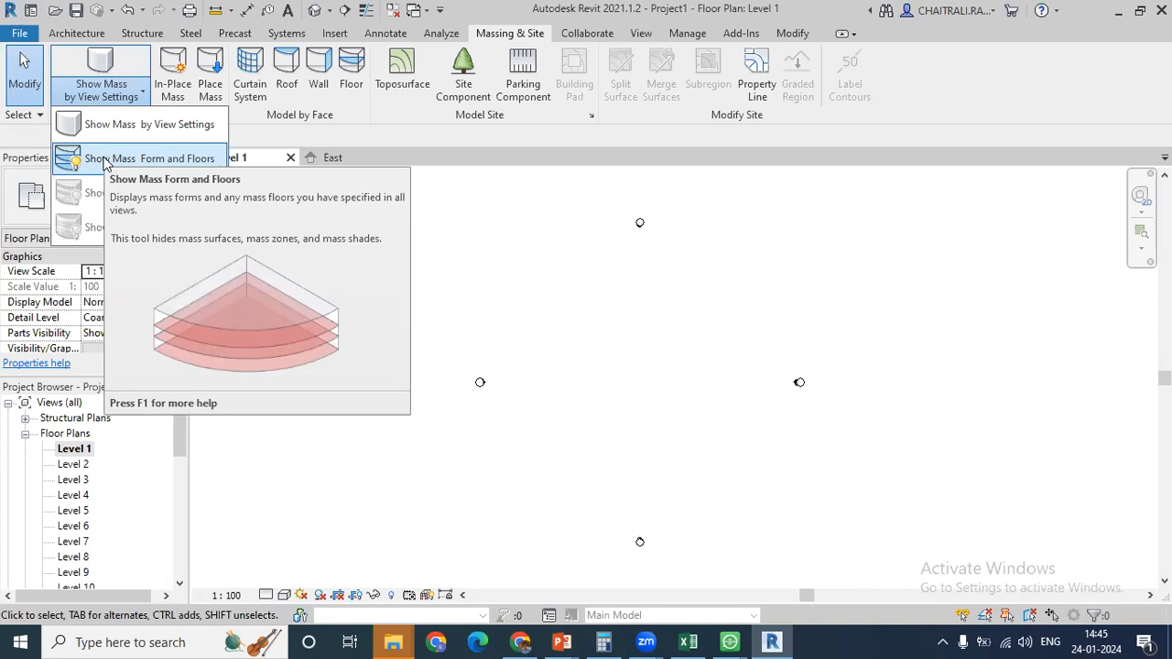
click(103, 162)
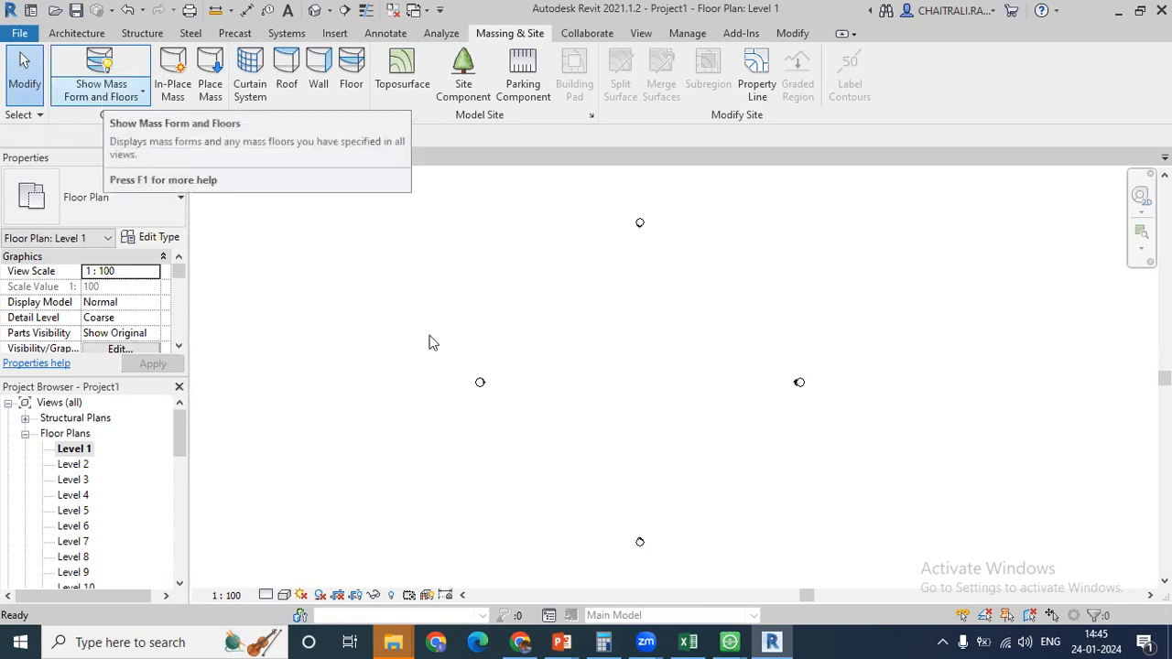
middle_drag(523, 343, 499, 344)
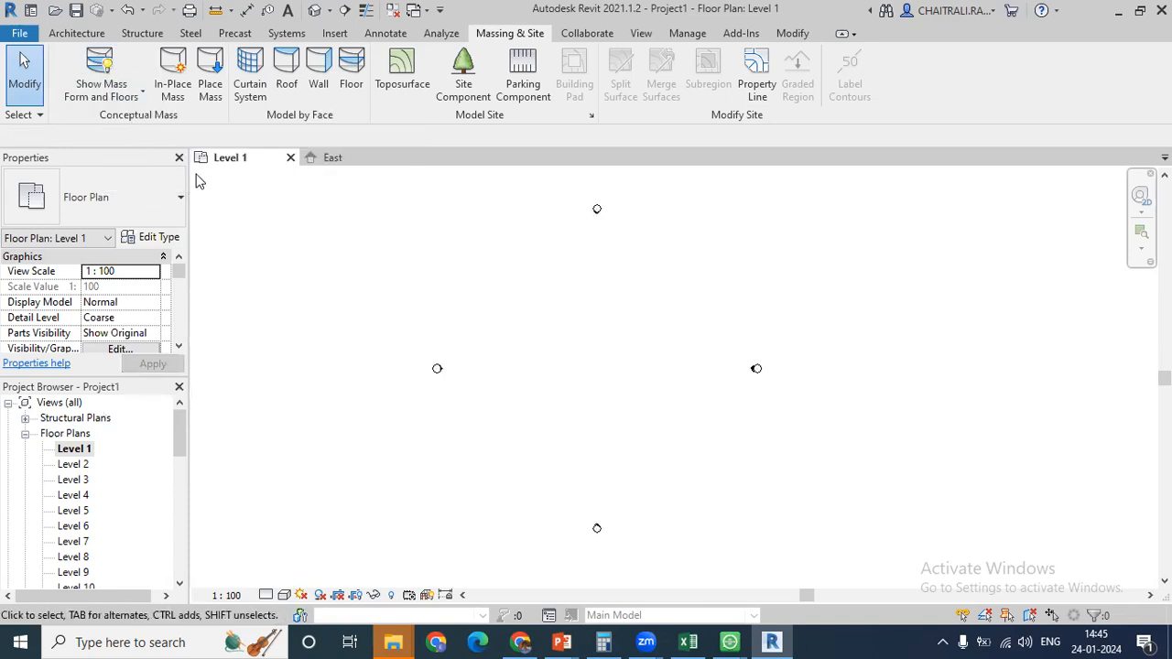
- Start a new in-place mass and accept the default name Mass 1
click(176, 95)
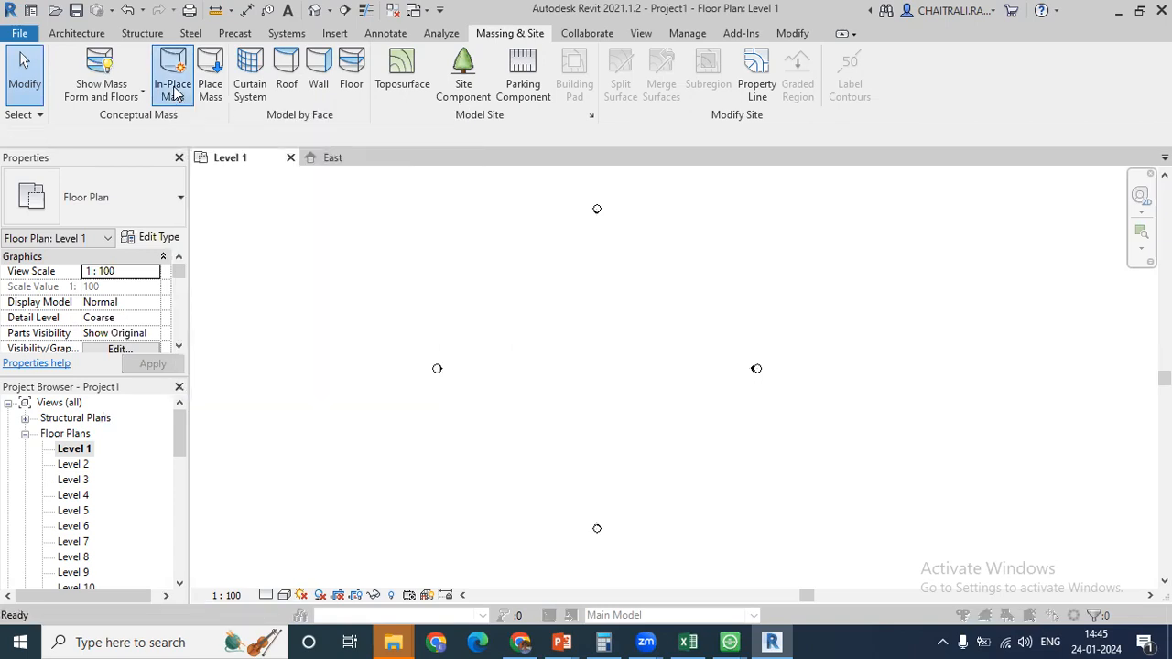
drag(562, 304, 473, 292)
drag(556, 306, 472, 292)
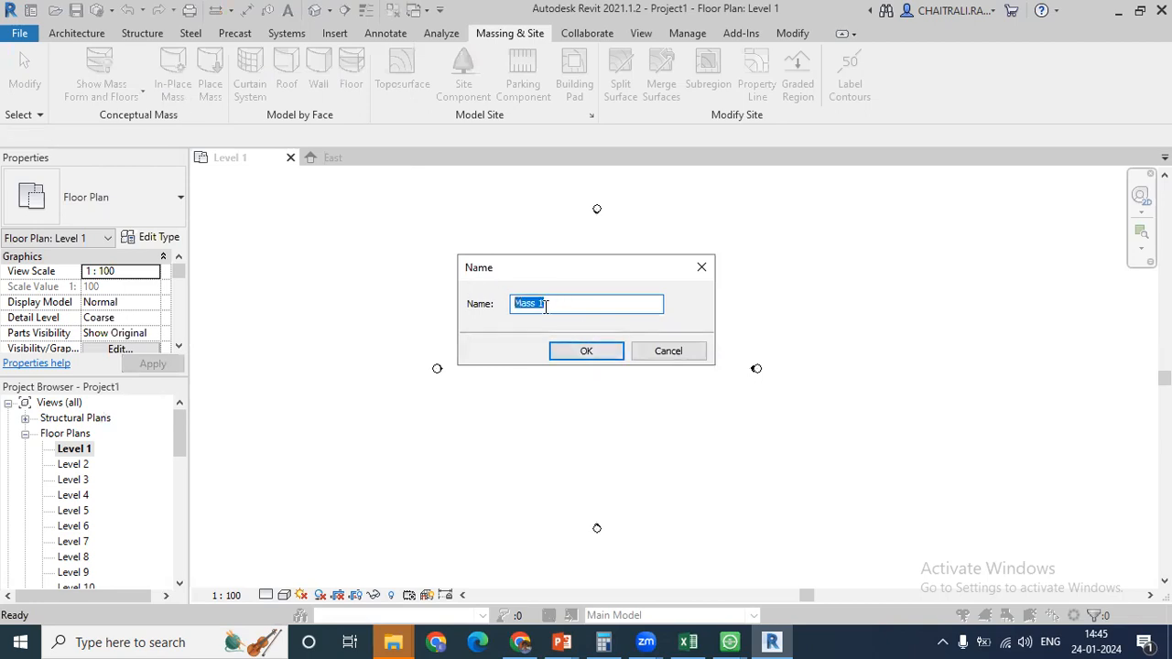
click(586, 353)
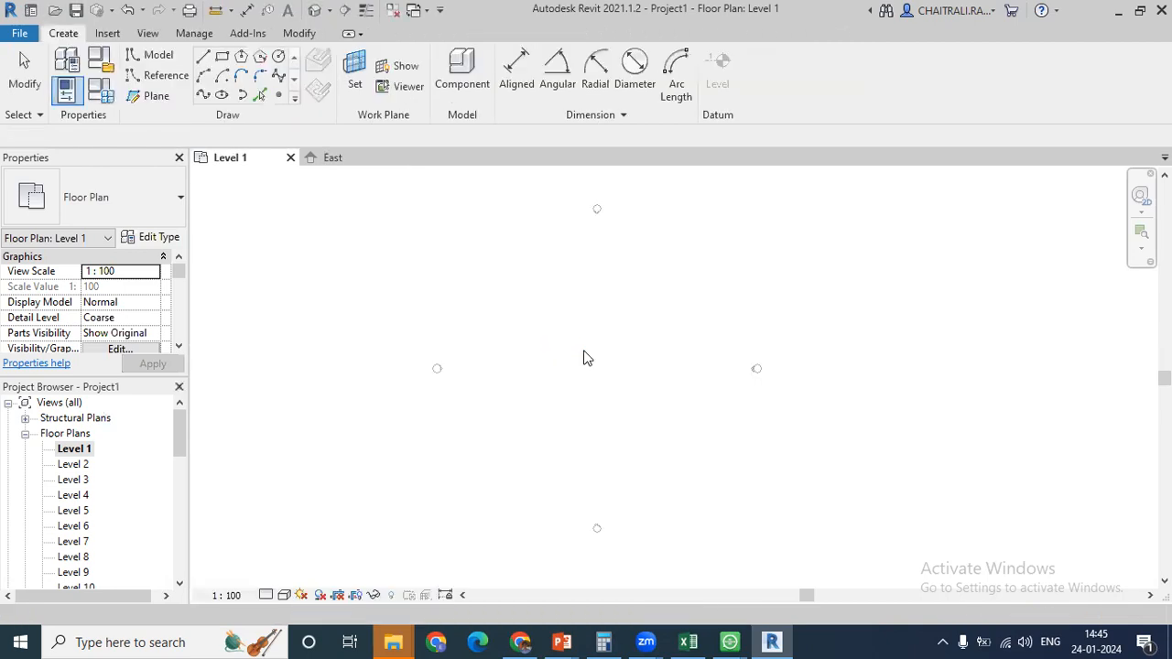
- Draw a rectangle of model lines on Level 1 centrally between the four elevation markers and select its whole outline
middle_drag(518, 339, 575, 315)
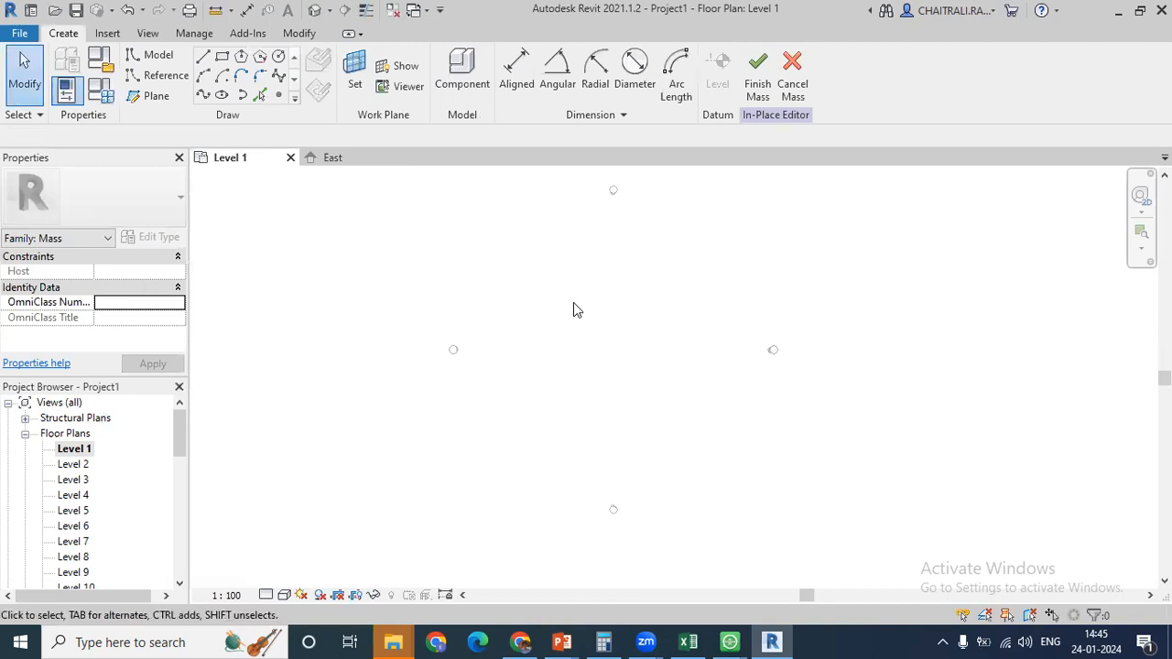
scroll(532, 290, up, 1)
middle_drag(532, 289, 558, 366)
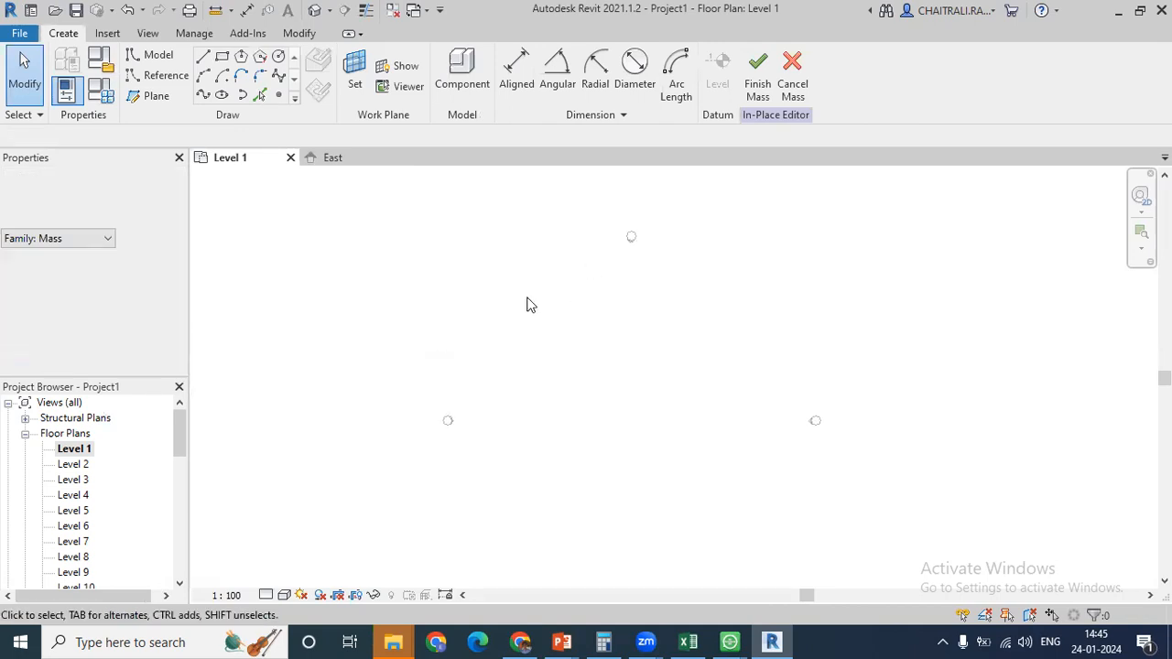
middle_drag(659, 366, 619, 313)
scroll(597, 331, down, 2)
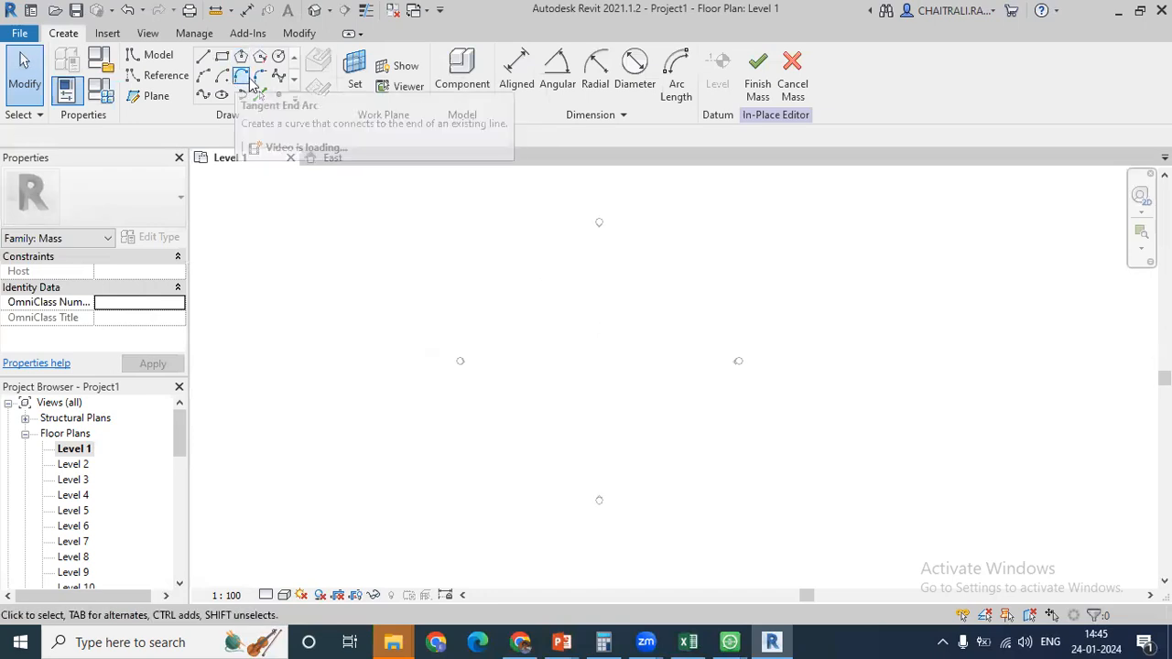
click(225, 62)
click(539, 325)
click(667, 396)
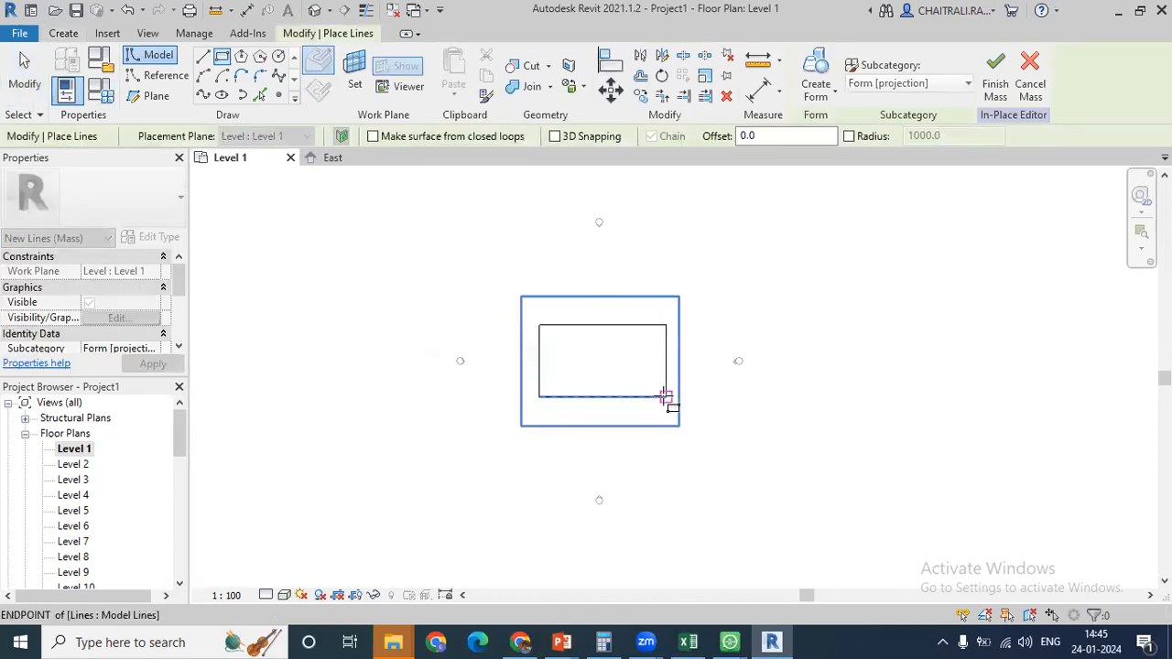
key(Escape)
key(Escape)
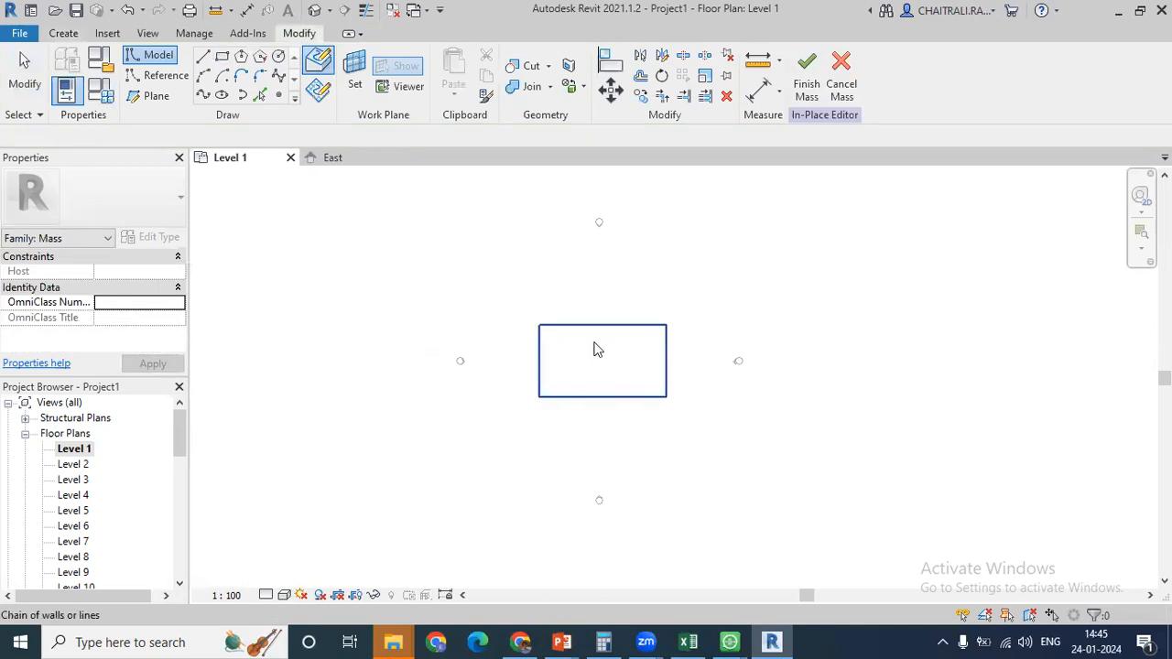
click(550, 325)
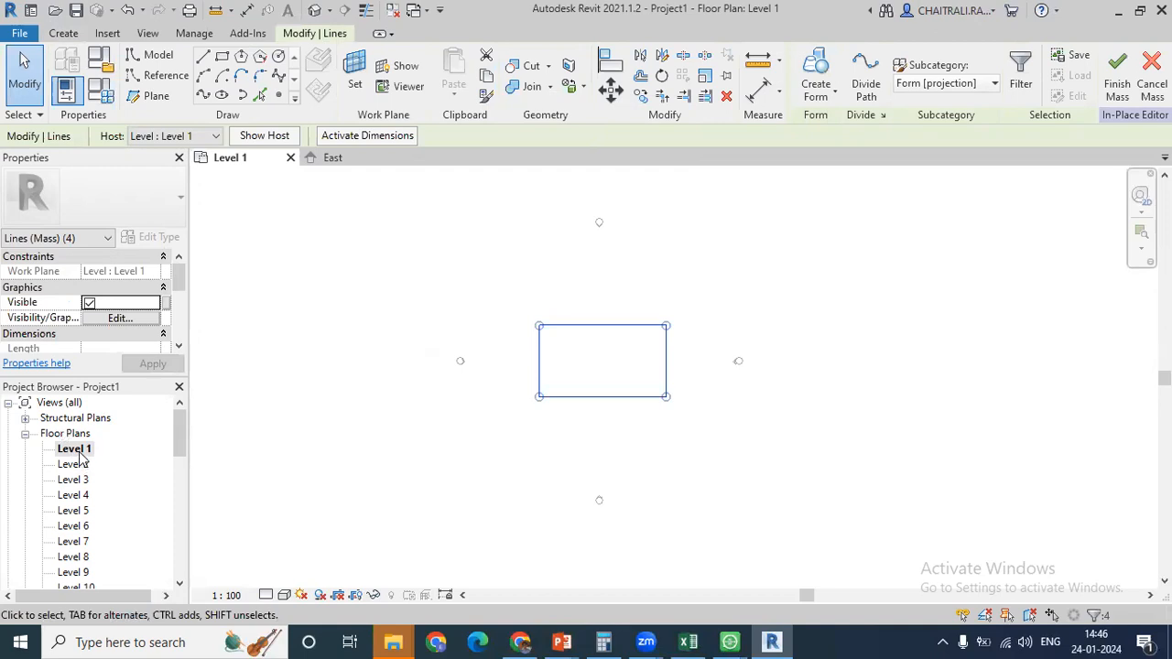
- Copy the selected rectangle outline and paste it aligned to Levels 4, 7, 10 and 13
click(490, 82)
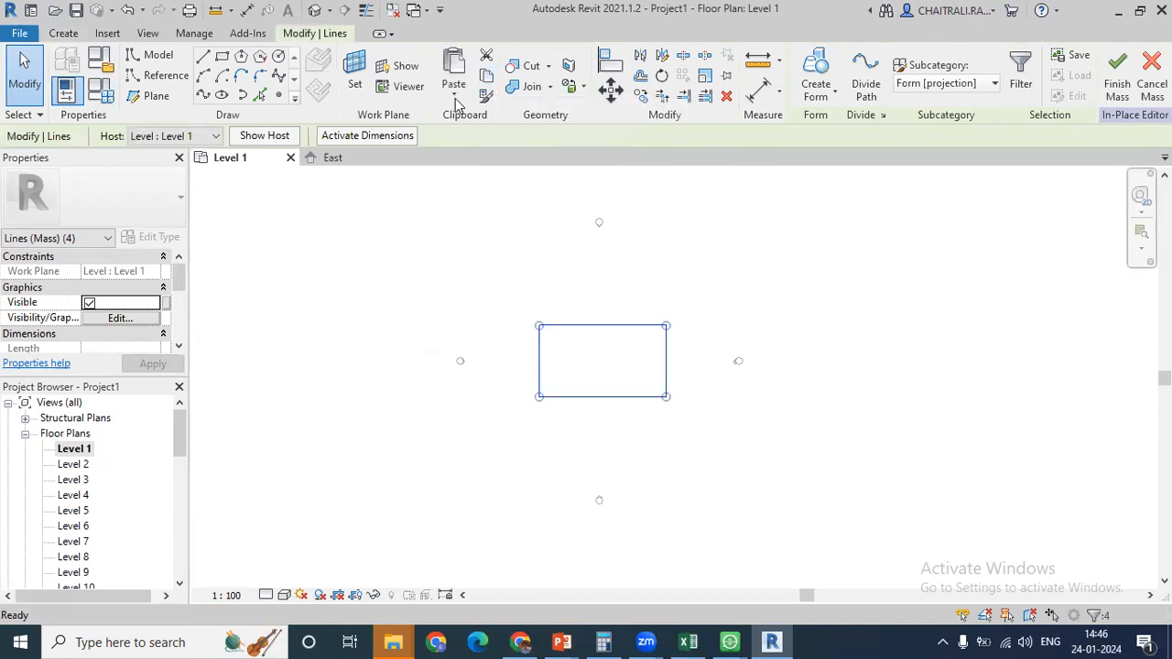
click(456, 99)
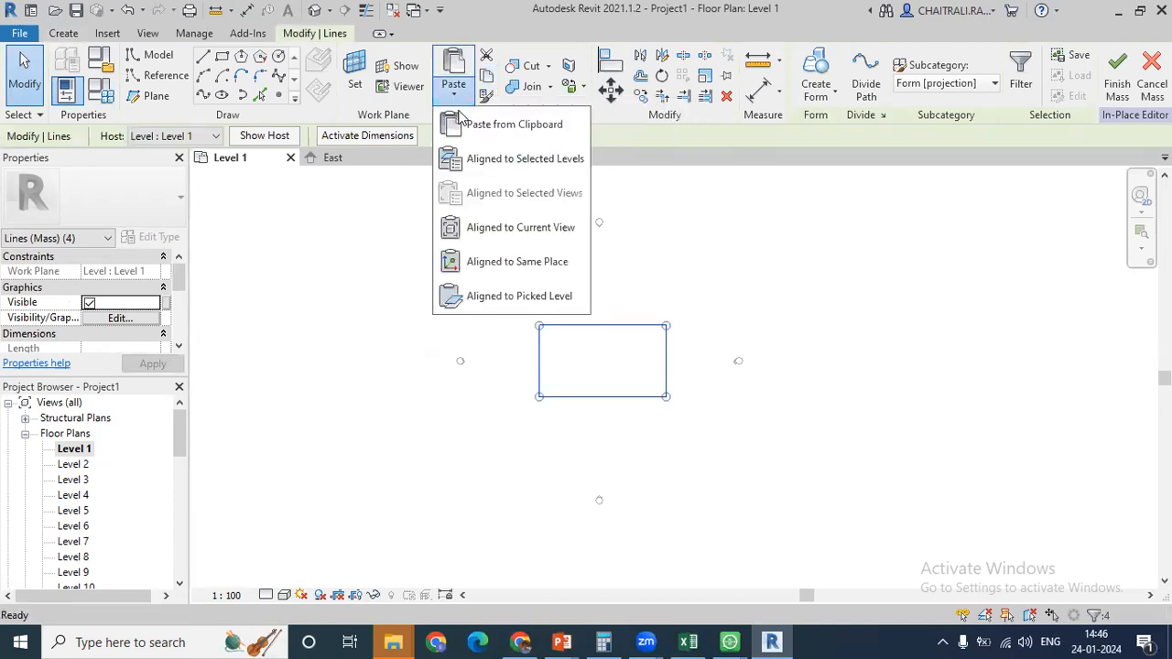
click(475, 163)
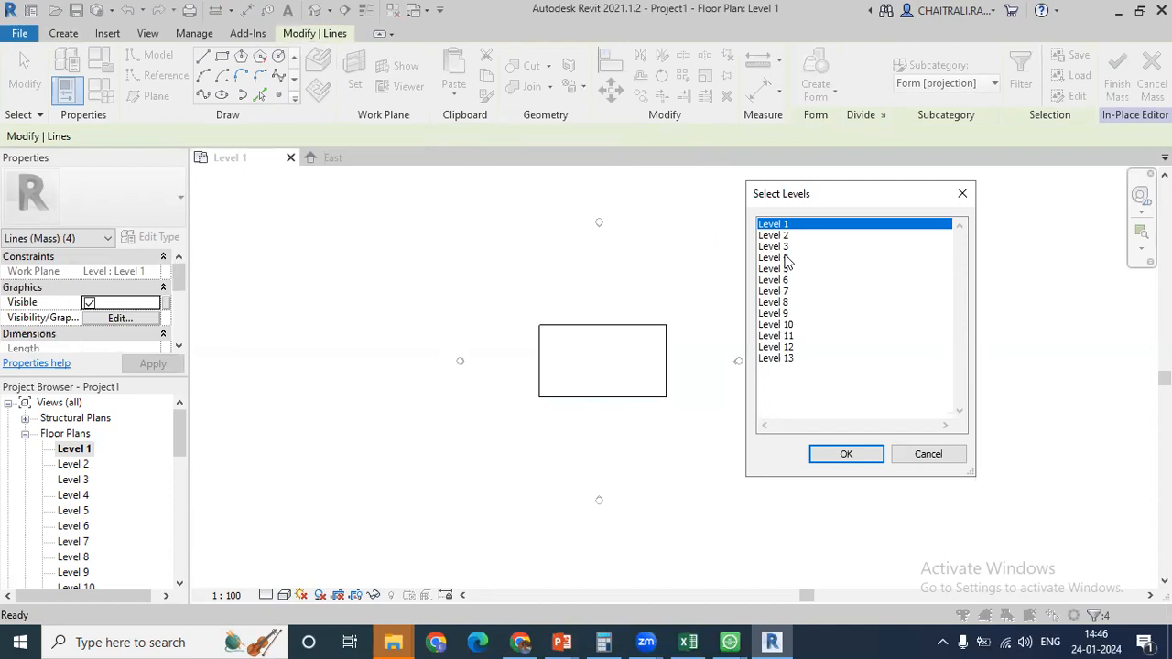
click(785, 259)
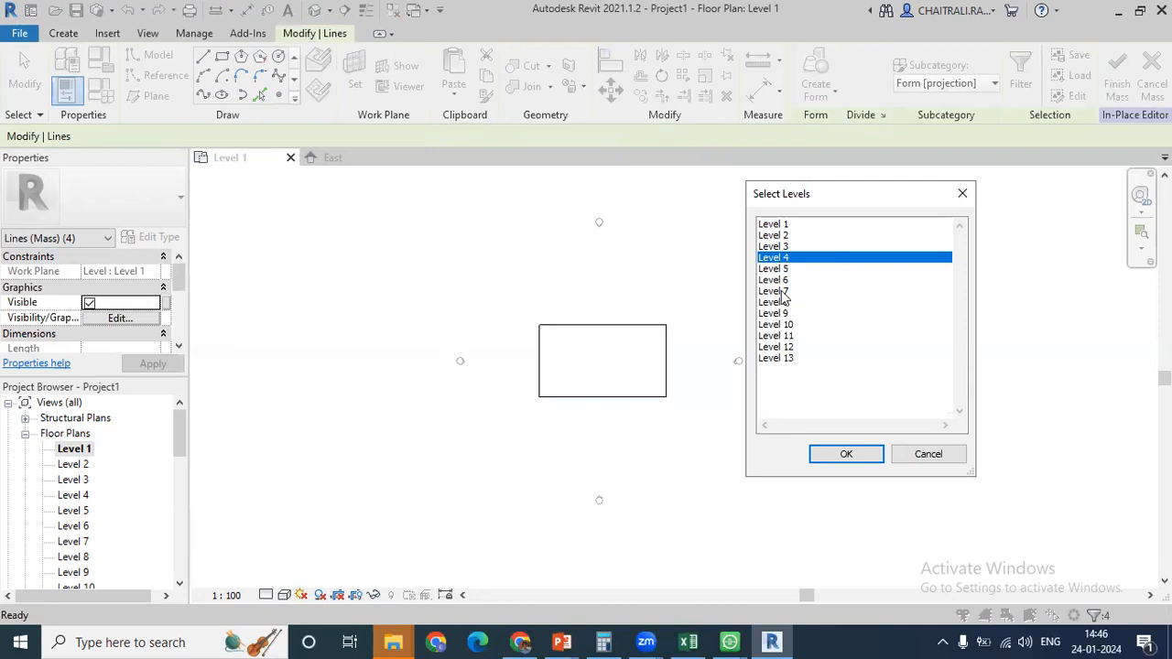
ctrl+click(782, 292)
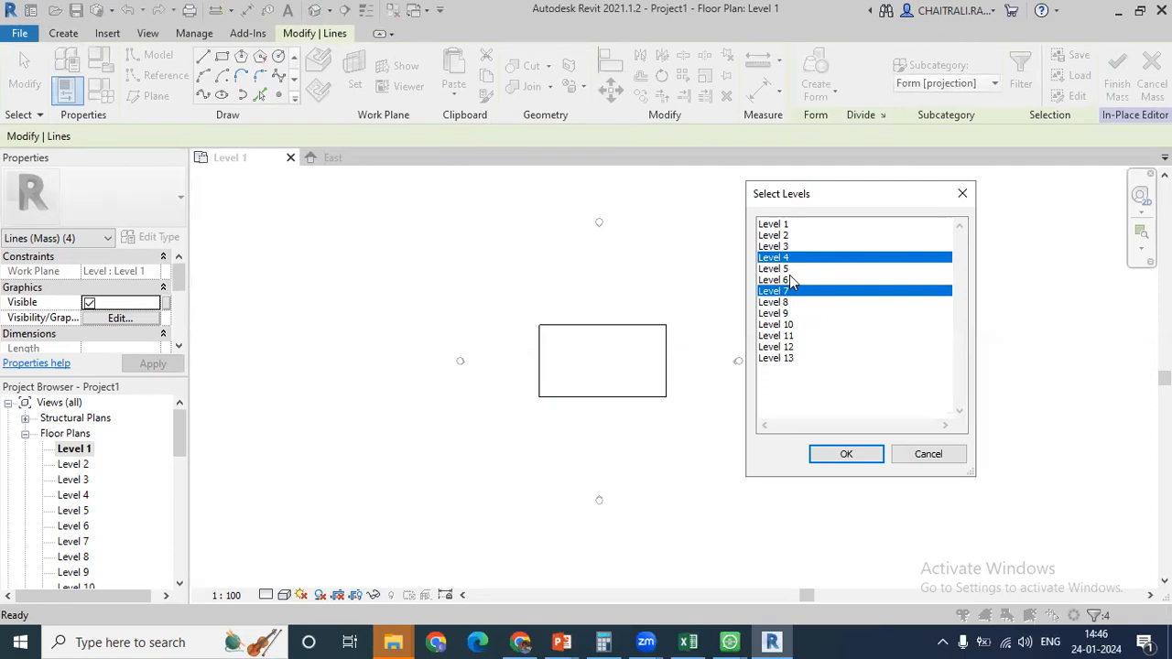
ctrl+click(793, 326)
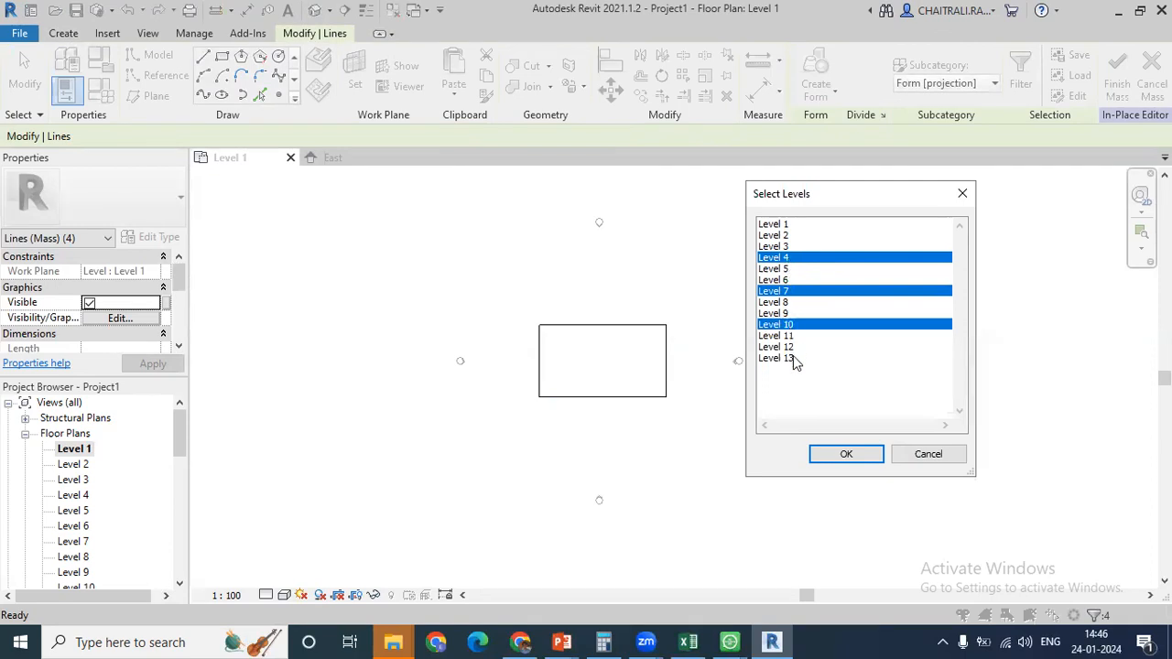
ctrl+click(793, 359)
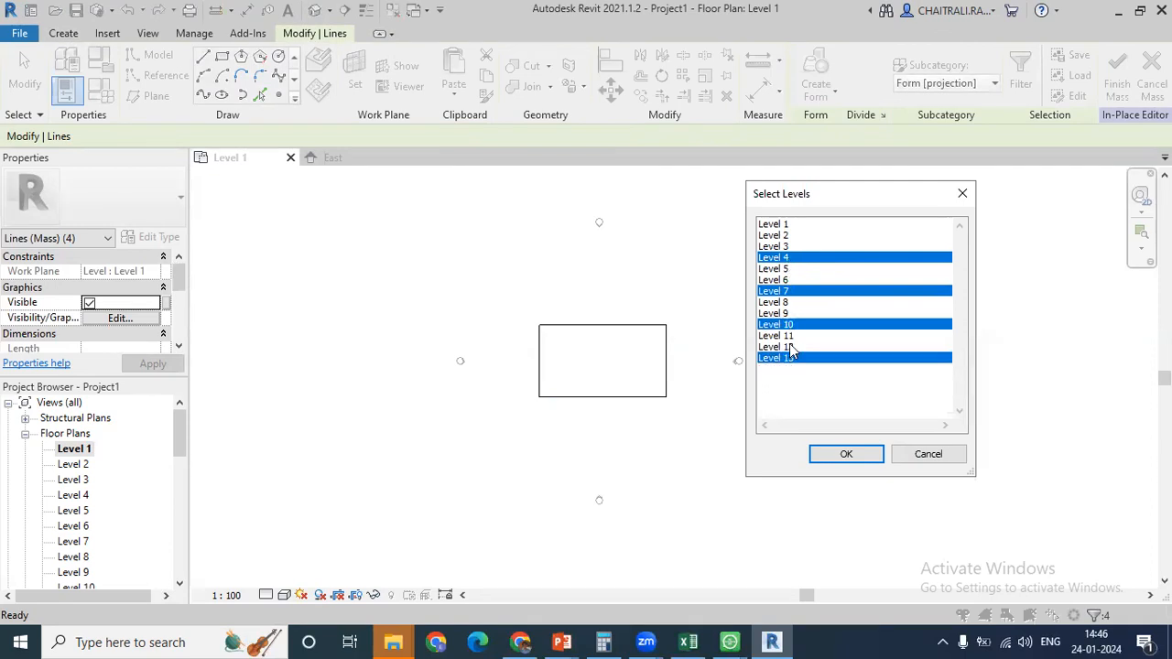
click(847, 455)
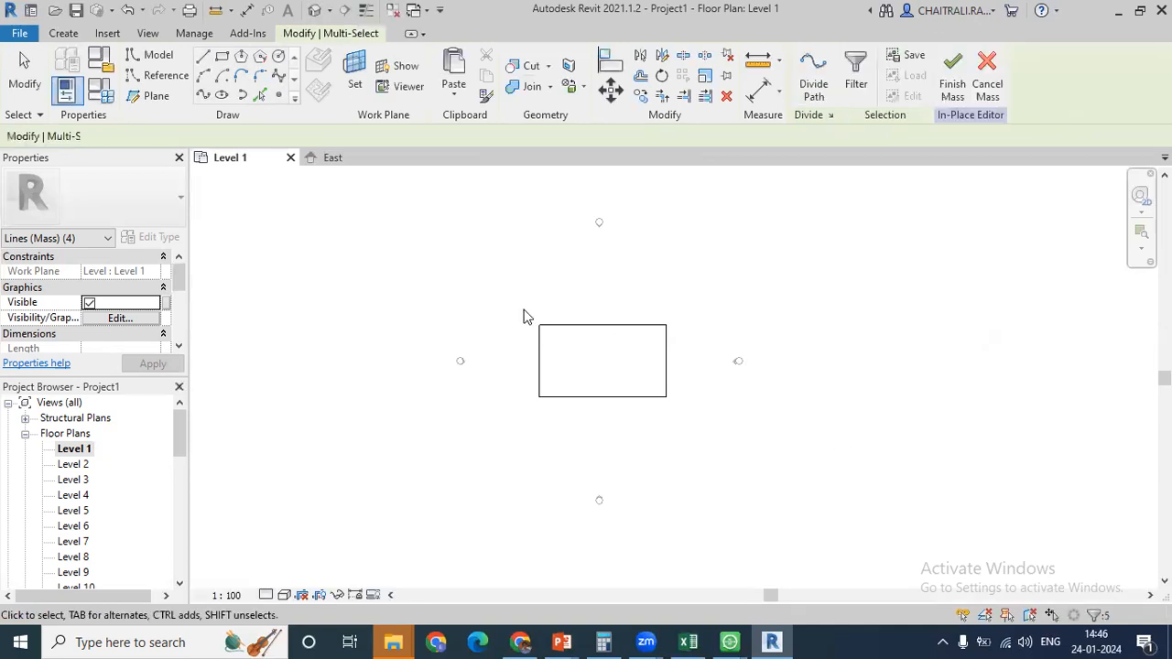
- Check the Level 2, 4, 5 and 7 floor plans for the pasted rectangle and return to the Level 4 plan
double_click(83, 467)
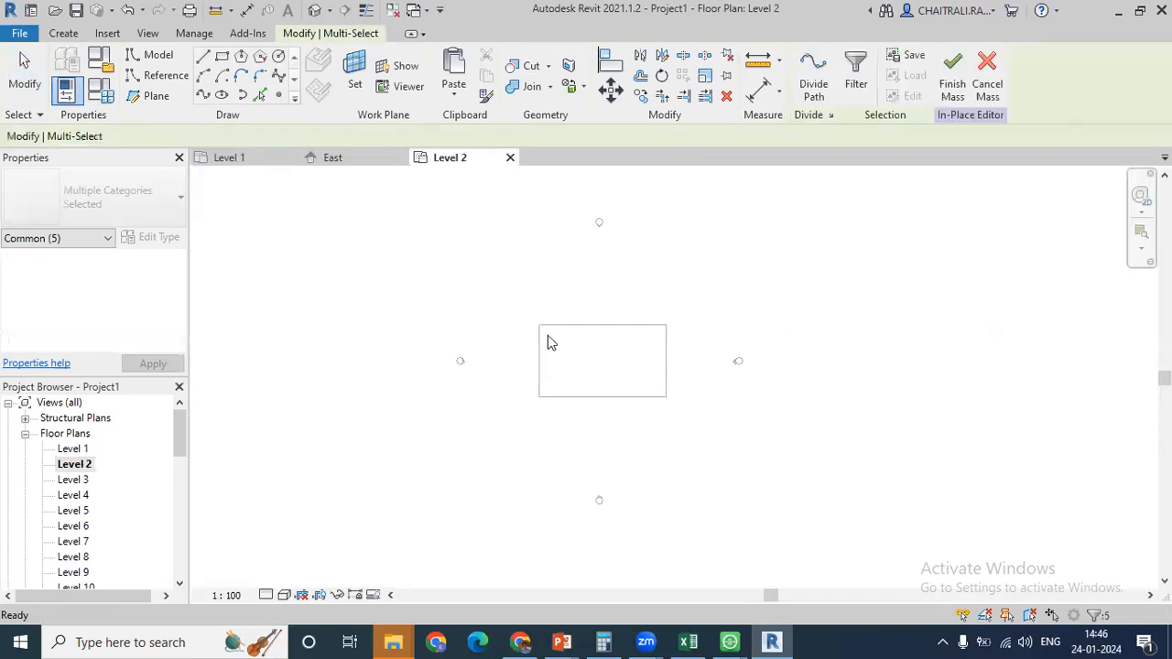
key(Escape)
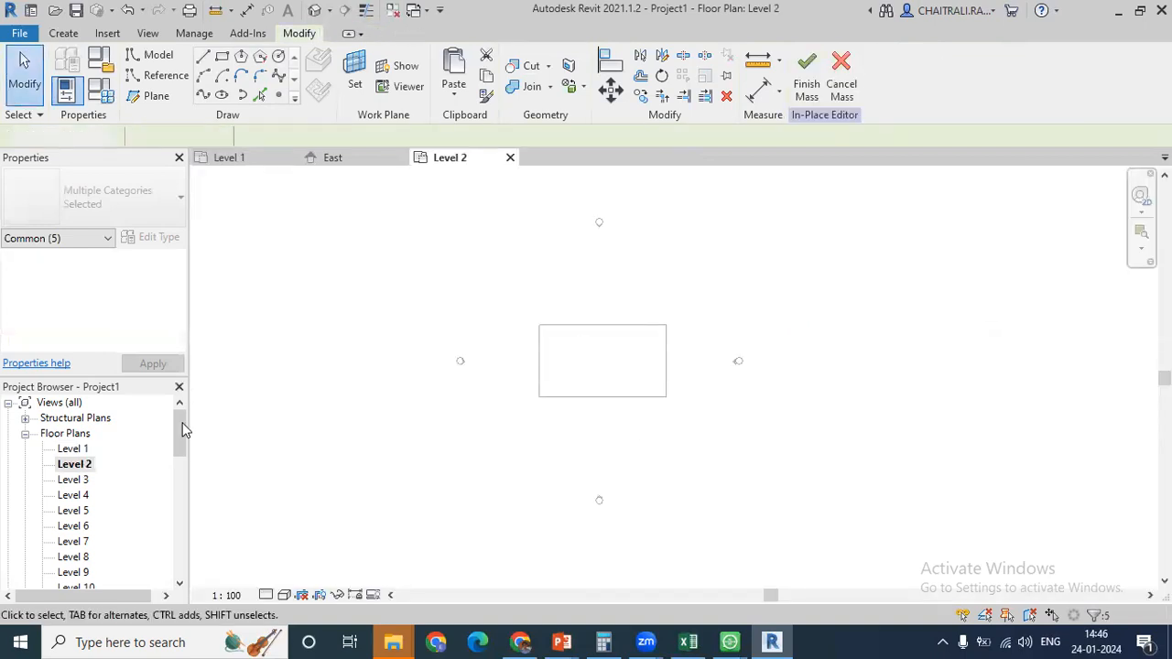
double_click(84, 496)
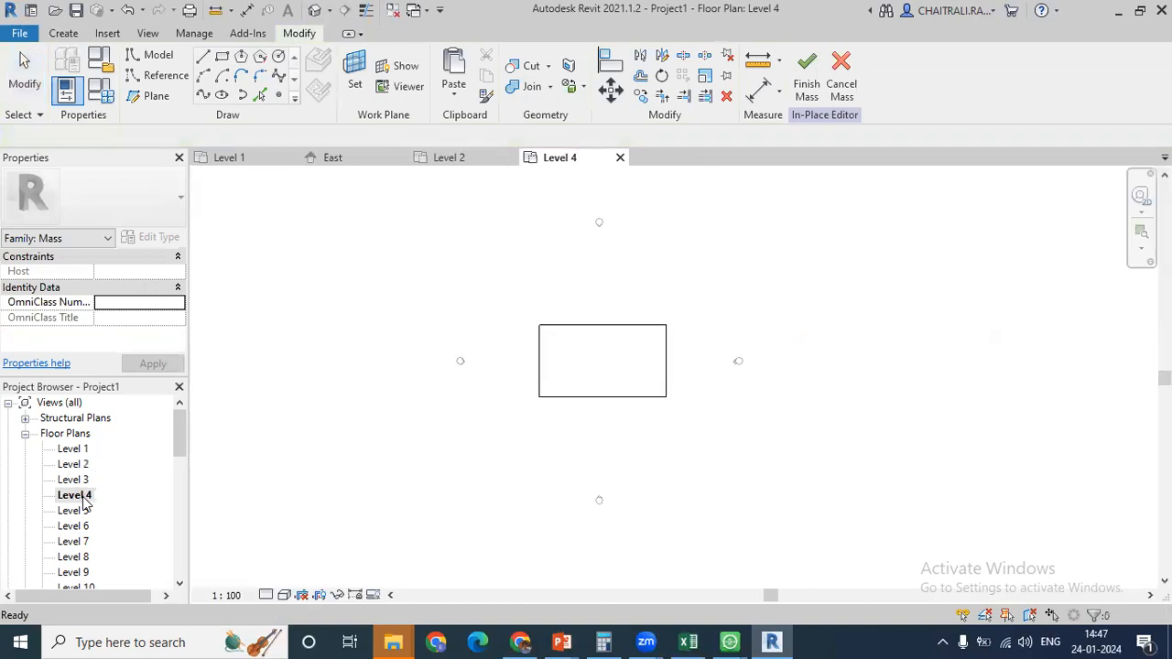
click(574, 332)
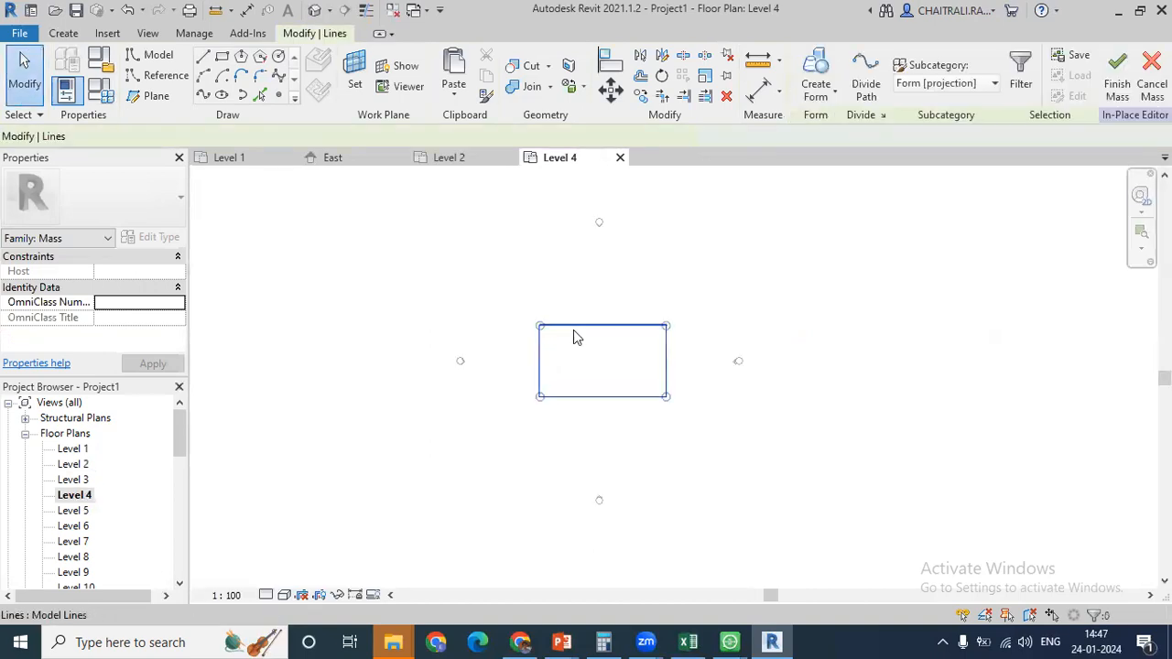
double_click(75, 511)
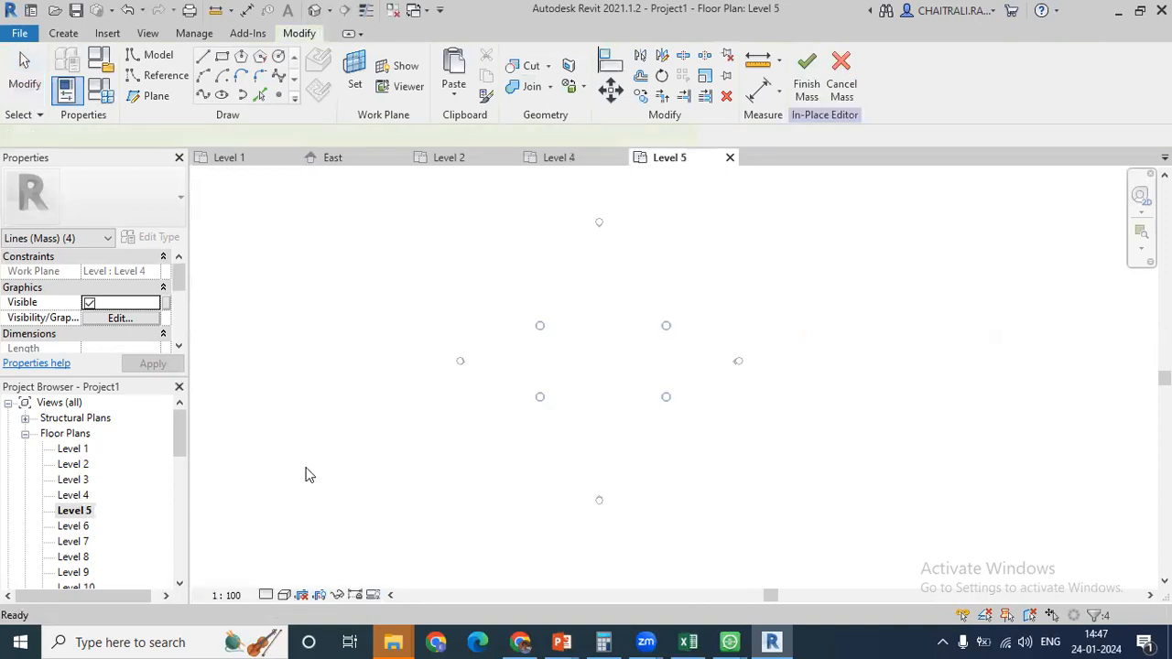
click(462, 293)
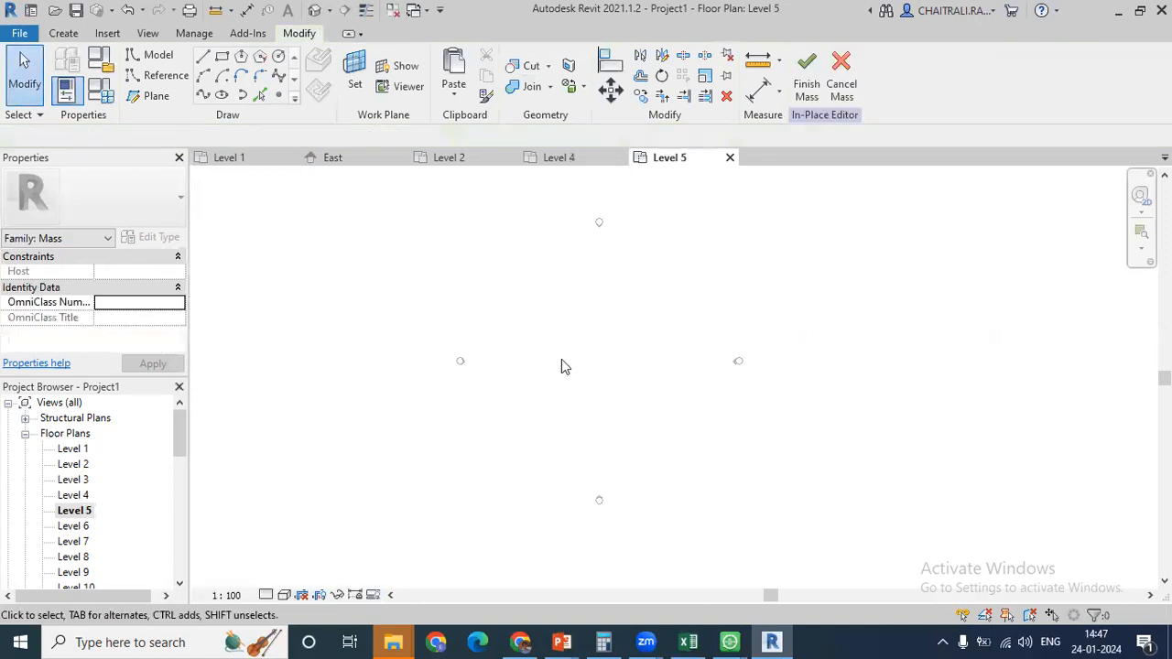
scroll(82, 515, down, 2)
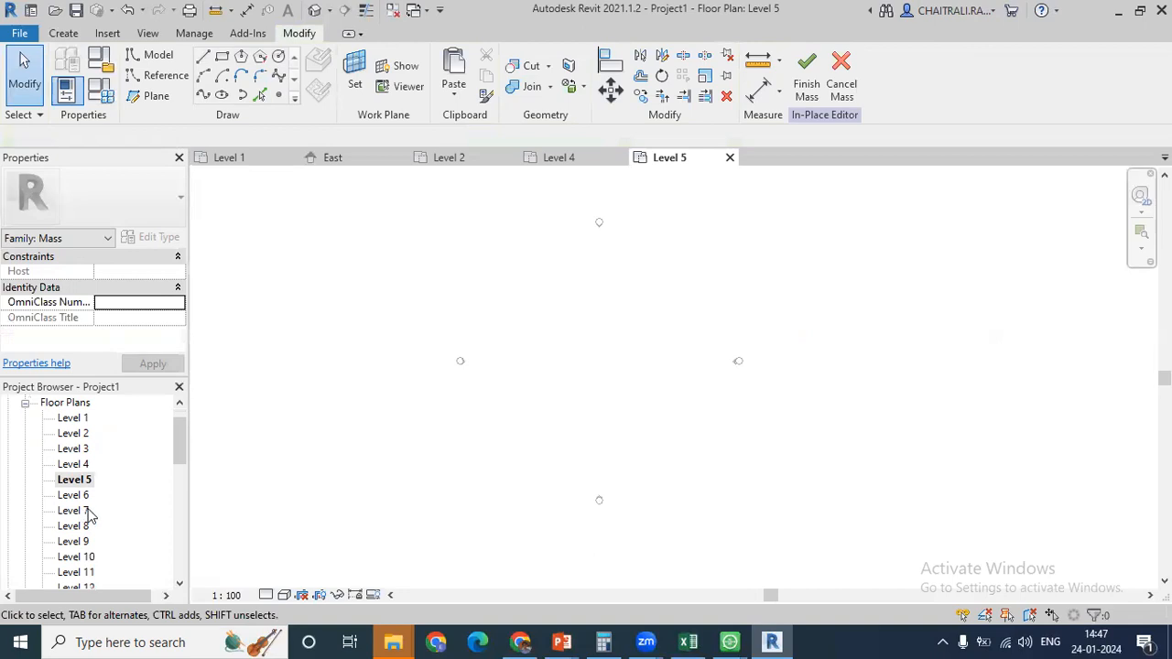
double_click(87, 512)
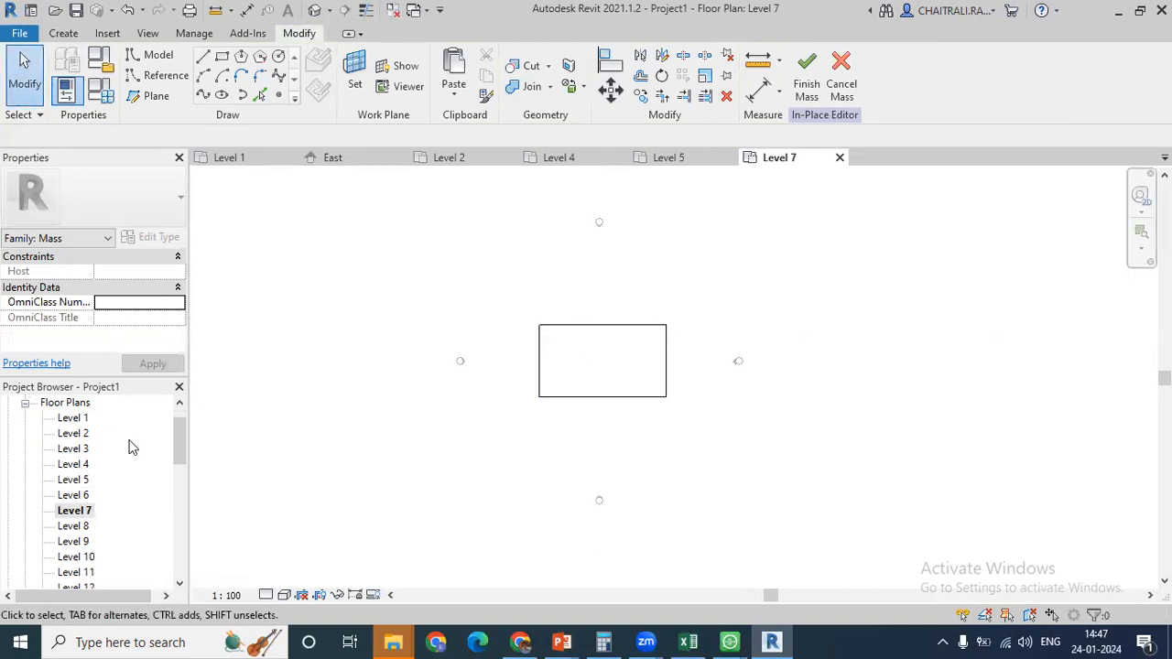
double_click(82, 467)
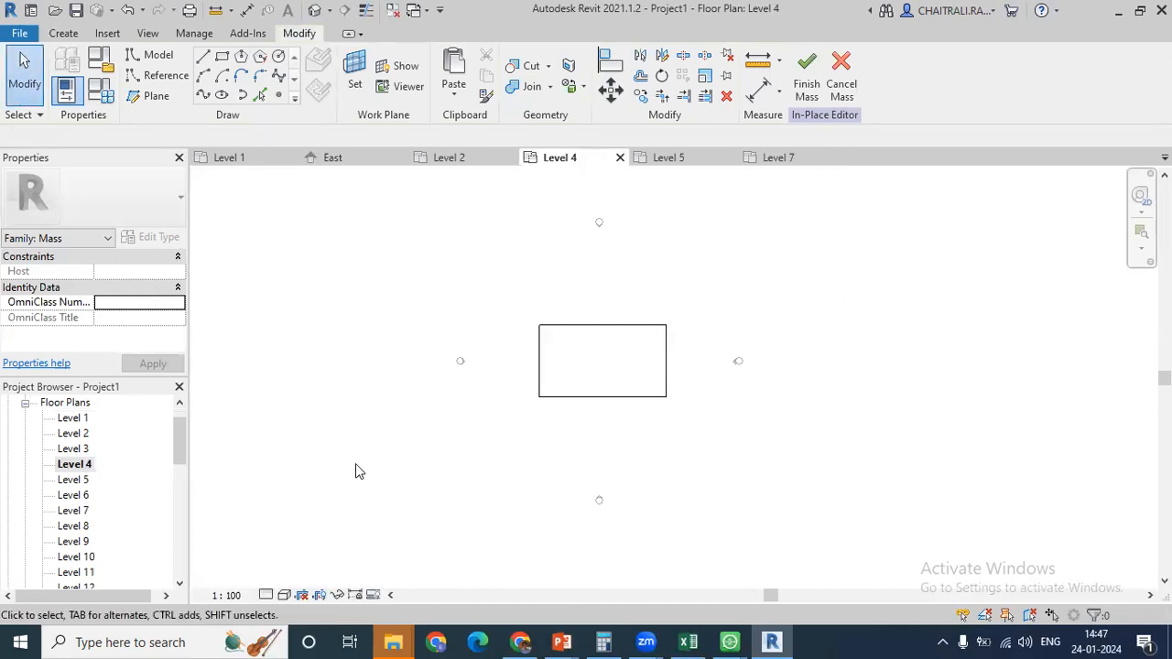
click(591, 330)
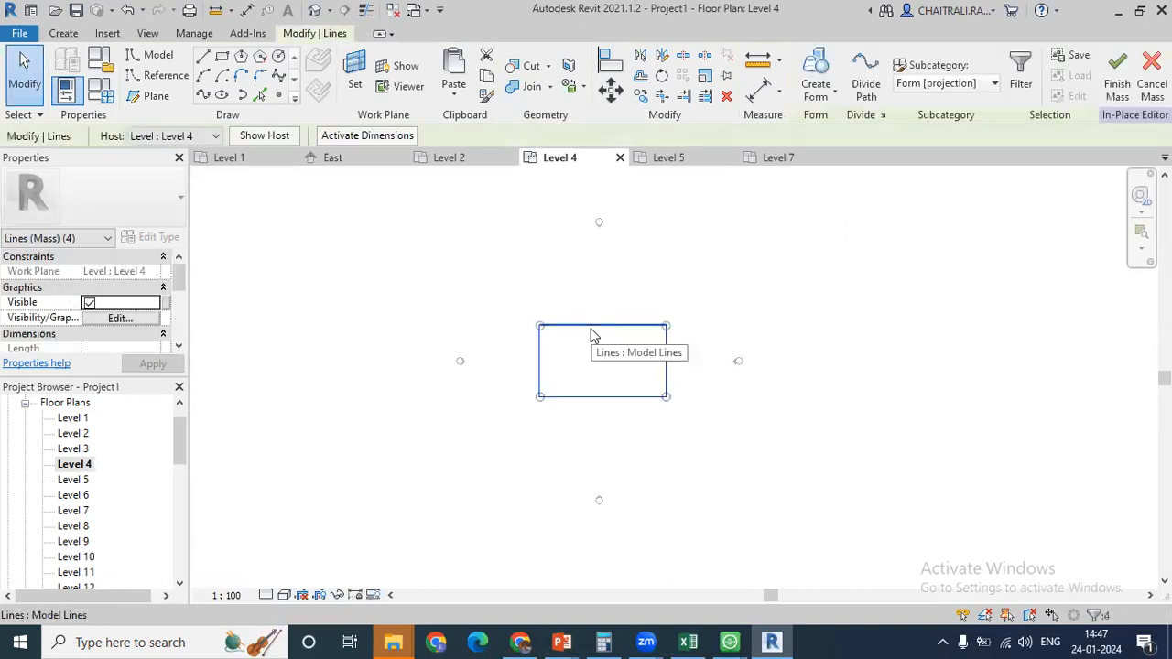
key(r)
key(o)
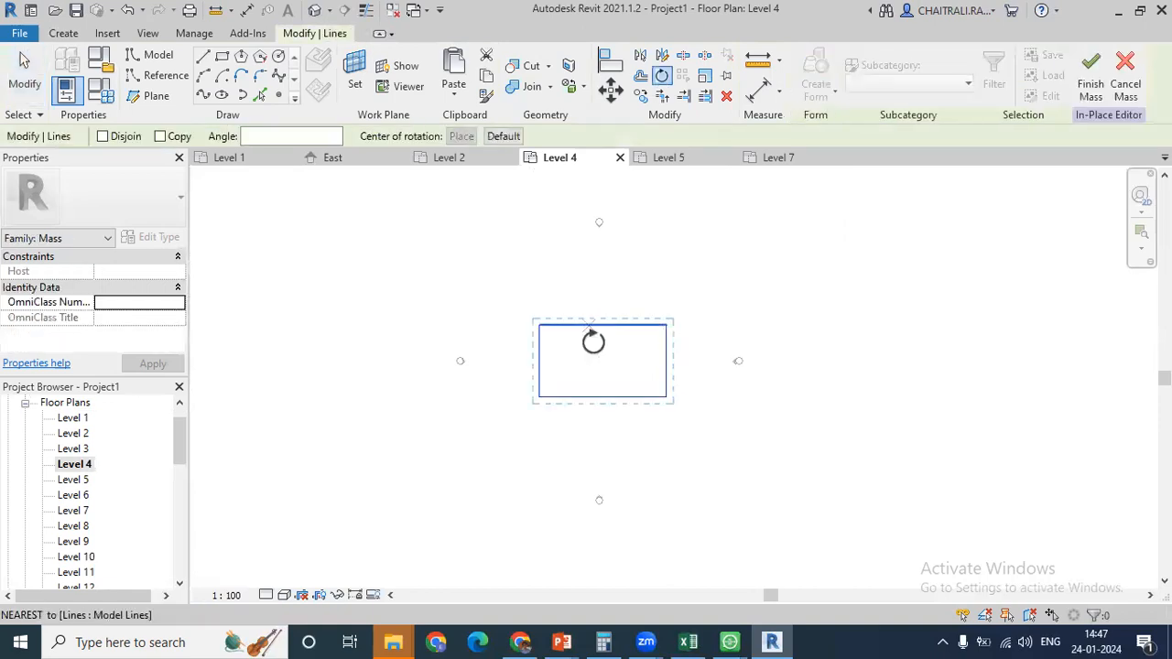
click(602, 394)
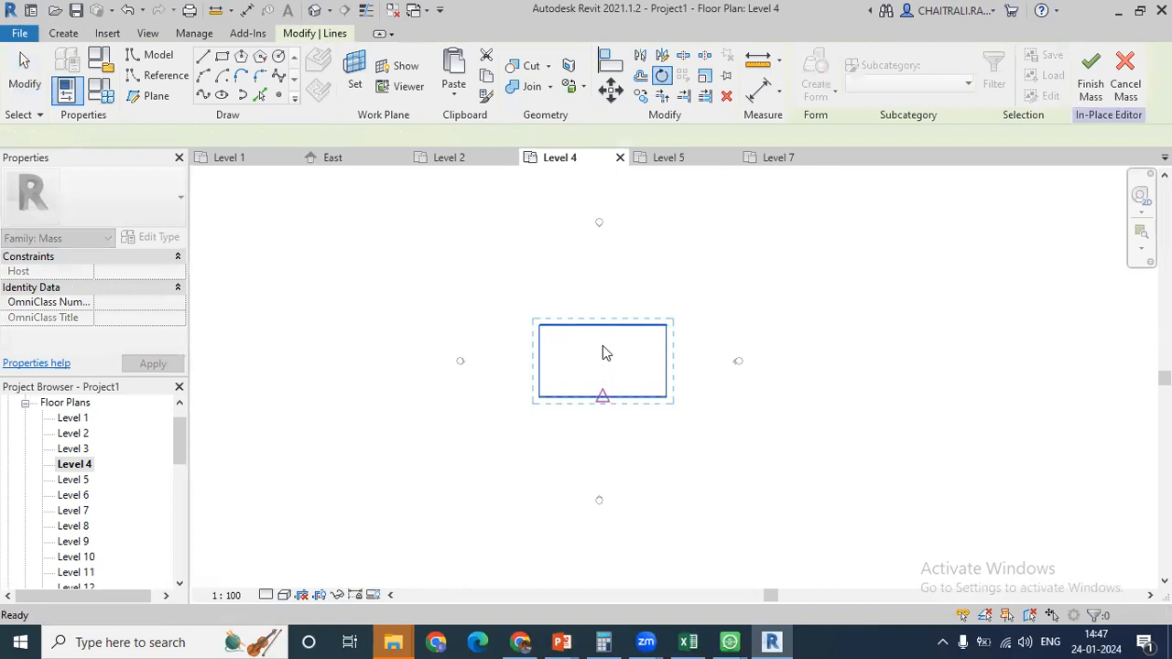
key(Escape)
key(Escape)
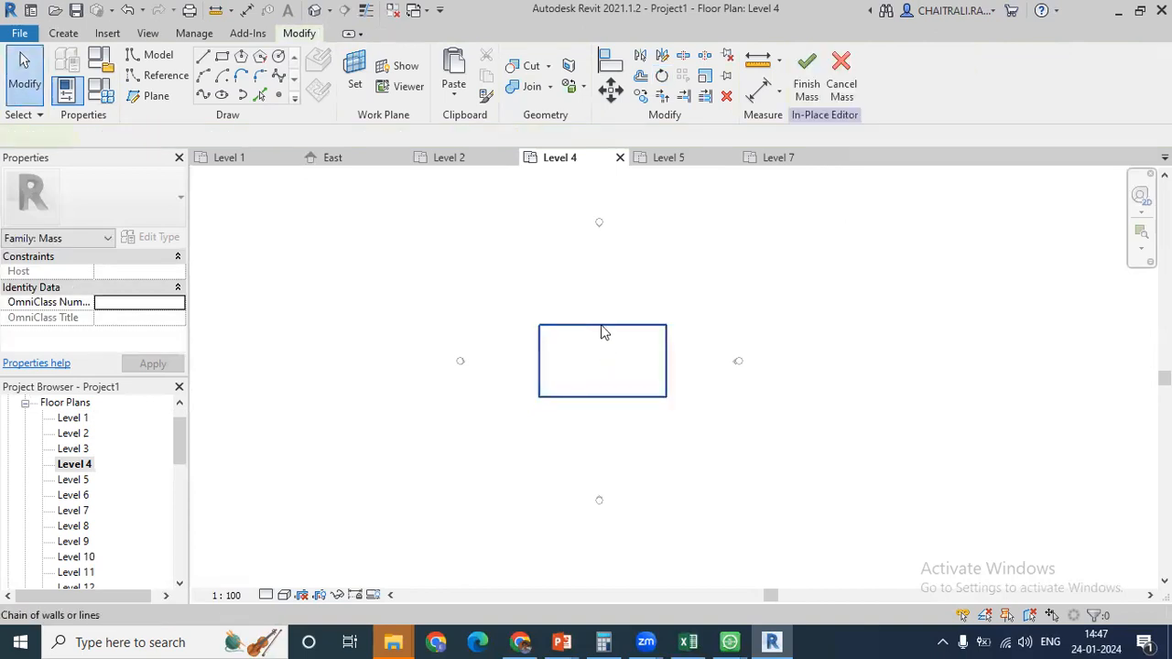
- Rotate the whole rectangle on Level 4 clockwise by 5° about its centre
click(602, 326)
key(r)
key(o)
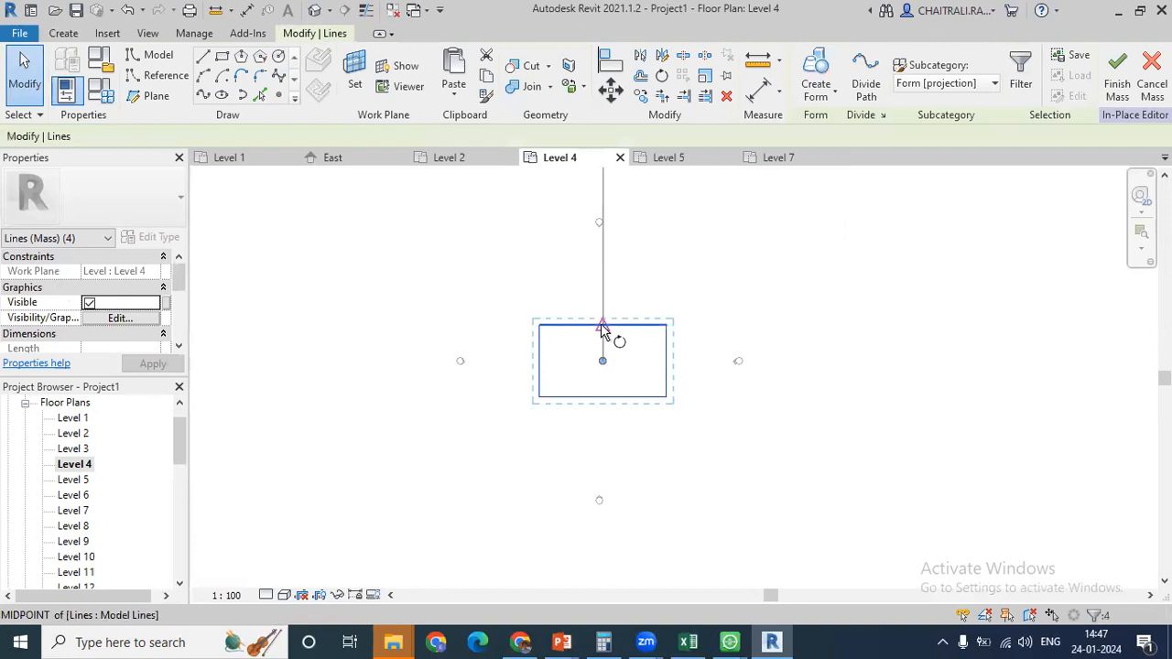
click(605, 276)
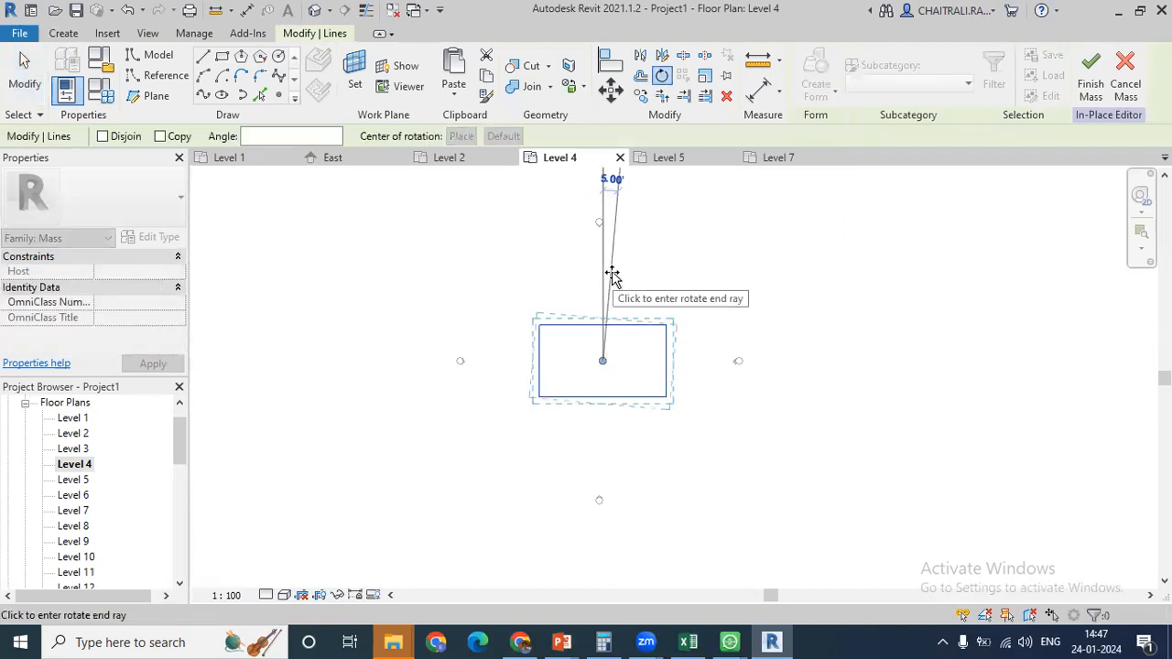
click(612, 276)
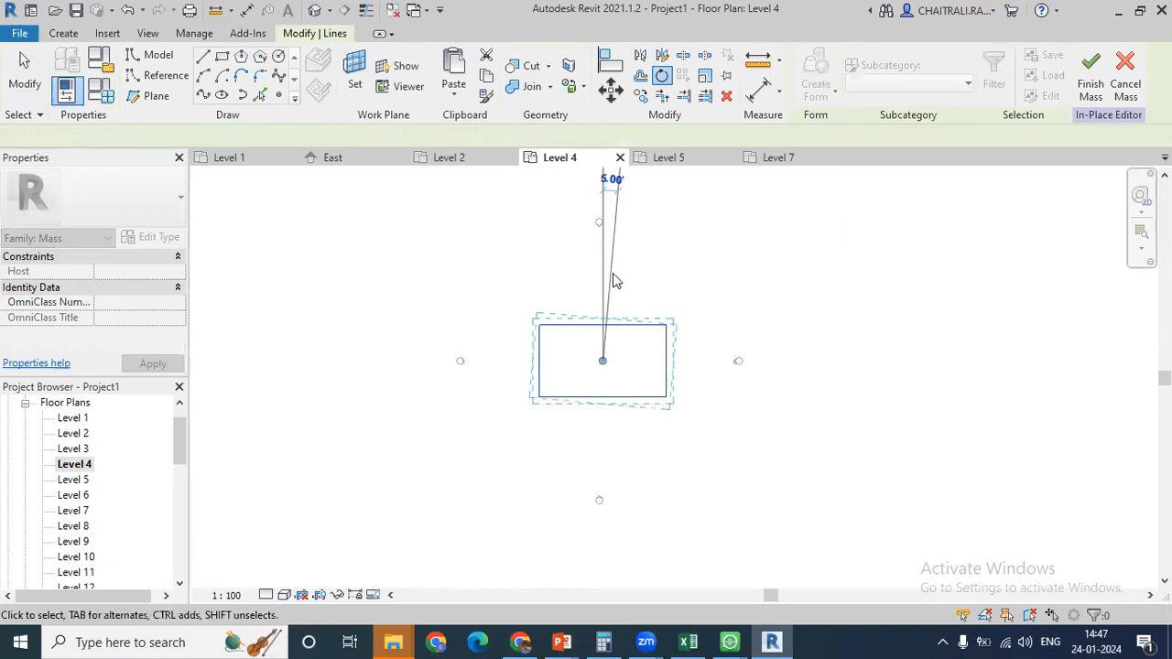
- In the Level 7 floor plan, rotate the whole rectangle clockwise by 10° about its centre
double_click(71, 510)
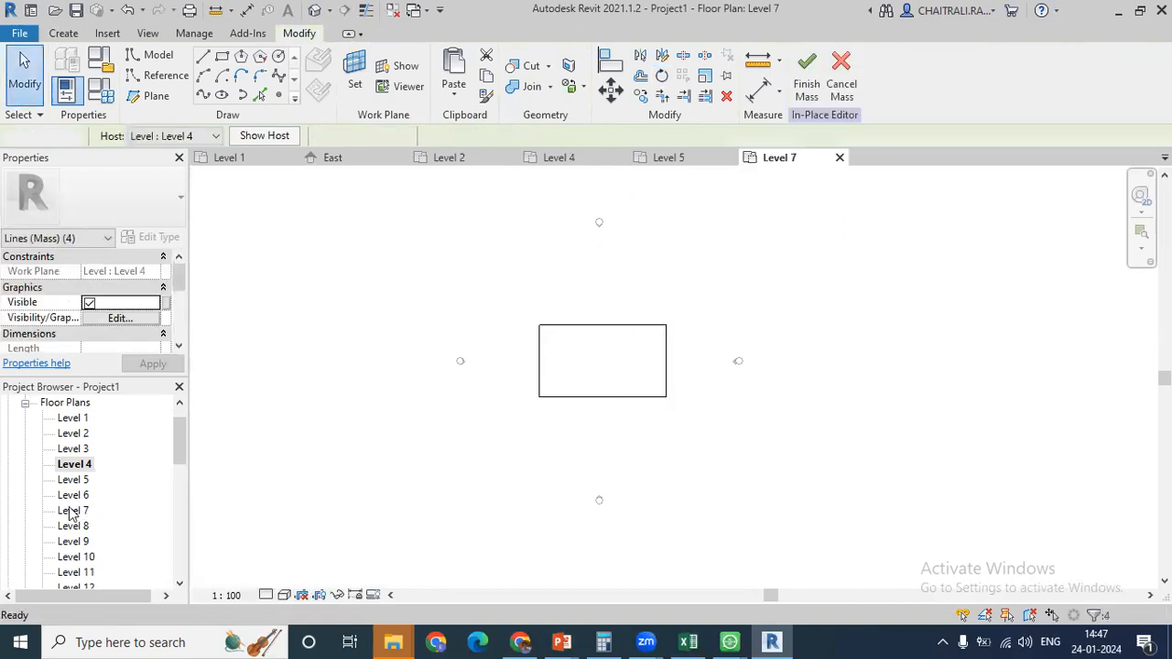
click(599, 326)
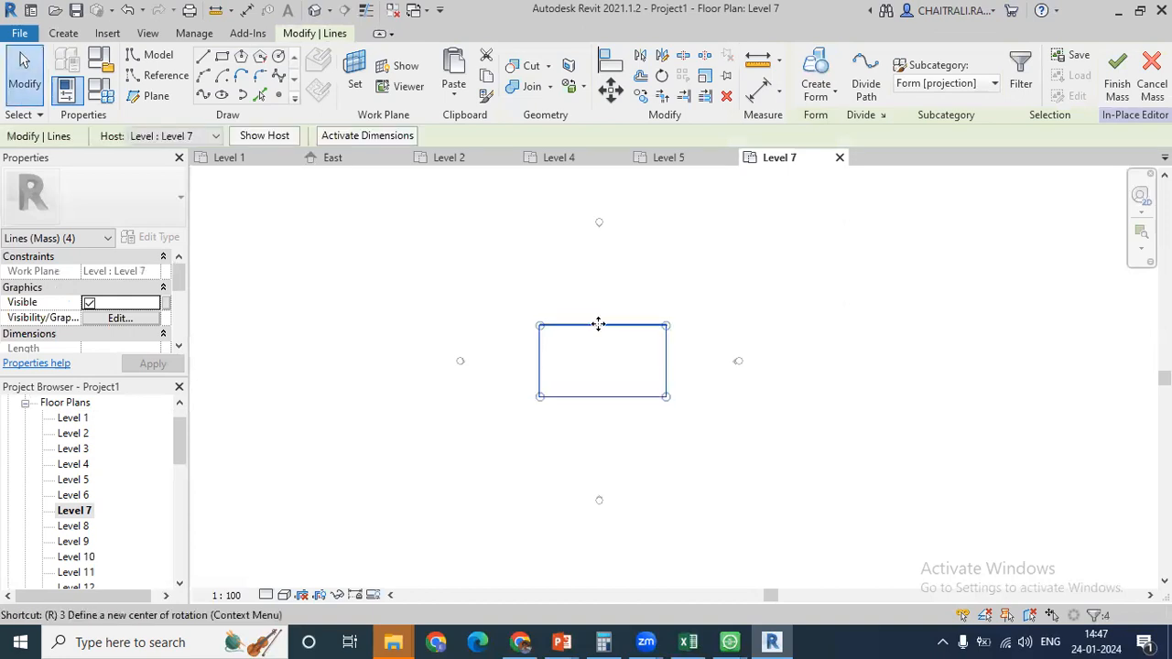
key(r)
key(o)
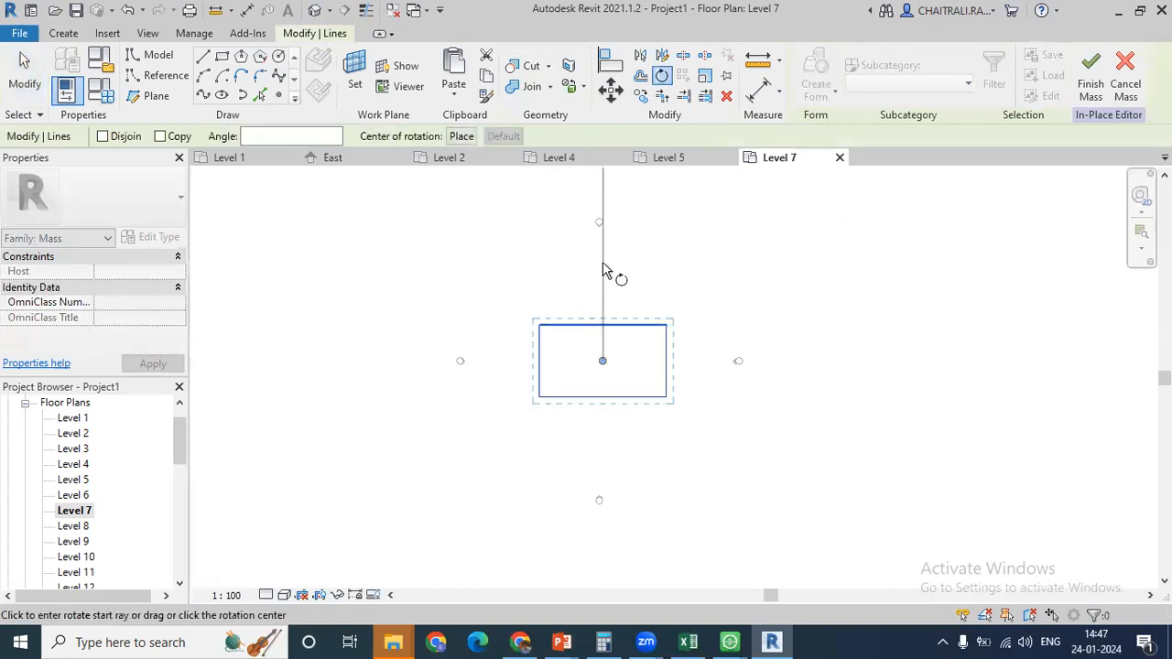
click(602, 270)
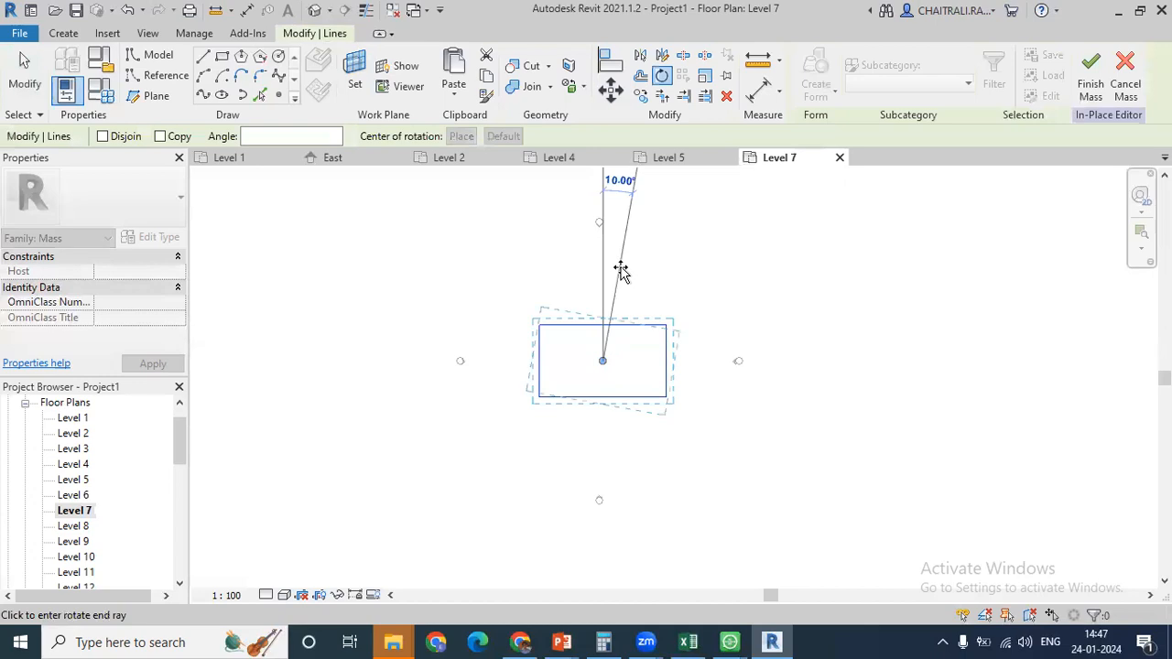
click(621, 272)
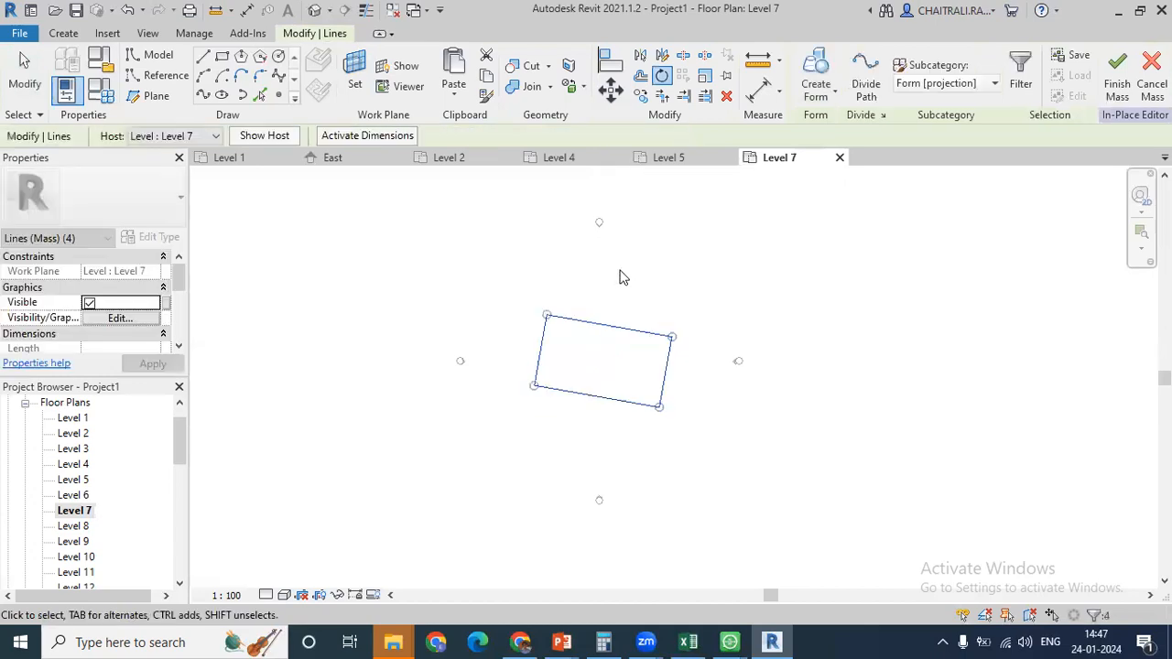
key(Escape)
key(Escape)
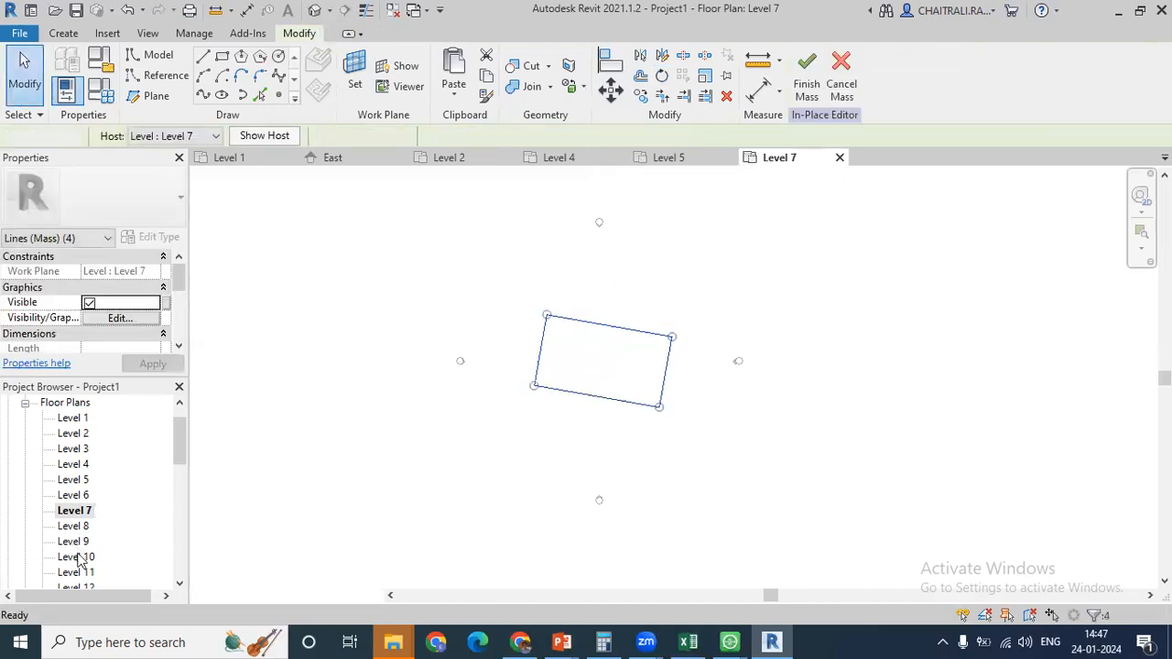
- In the Level 10 floor plan, rotate the whole rectangle clockwise by 15° about its centre
double_click(79, 557)
click(595, 327)
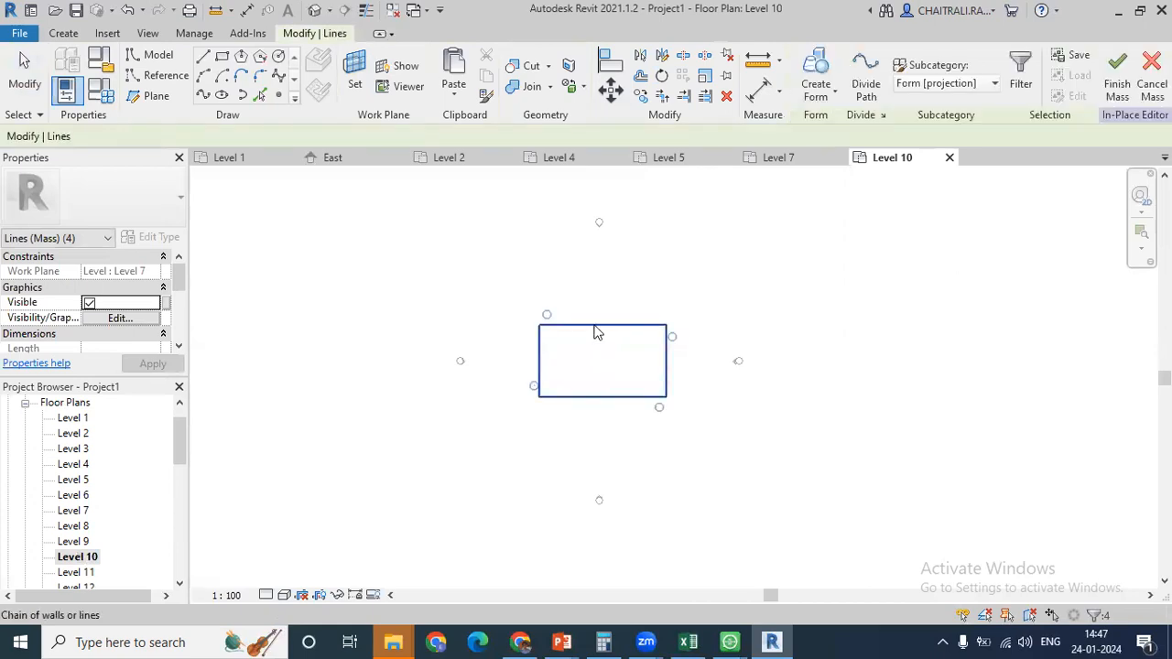
key(r)
key(o)
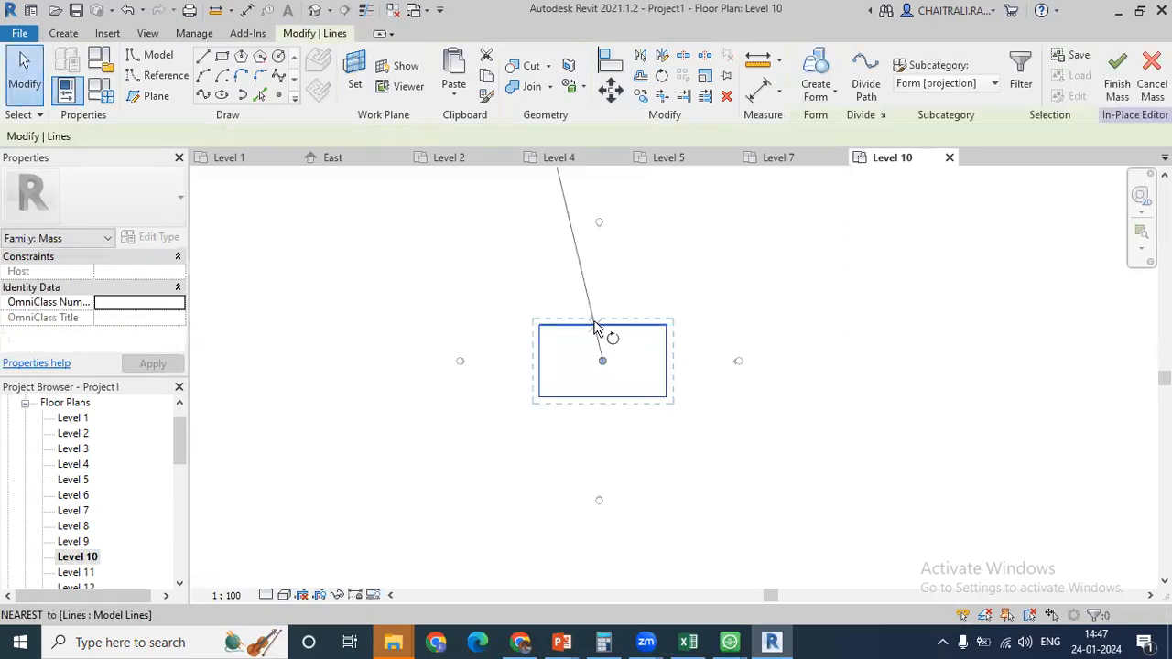
click(603, 268)
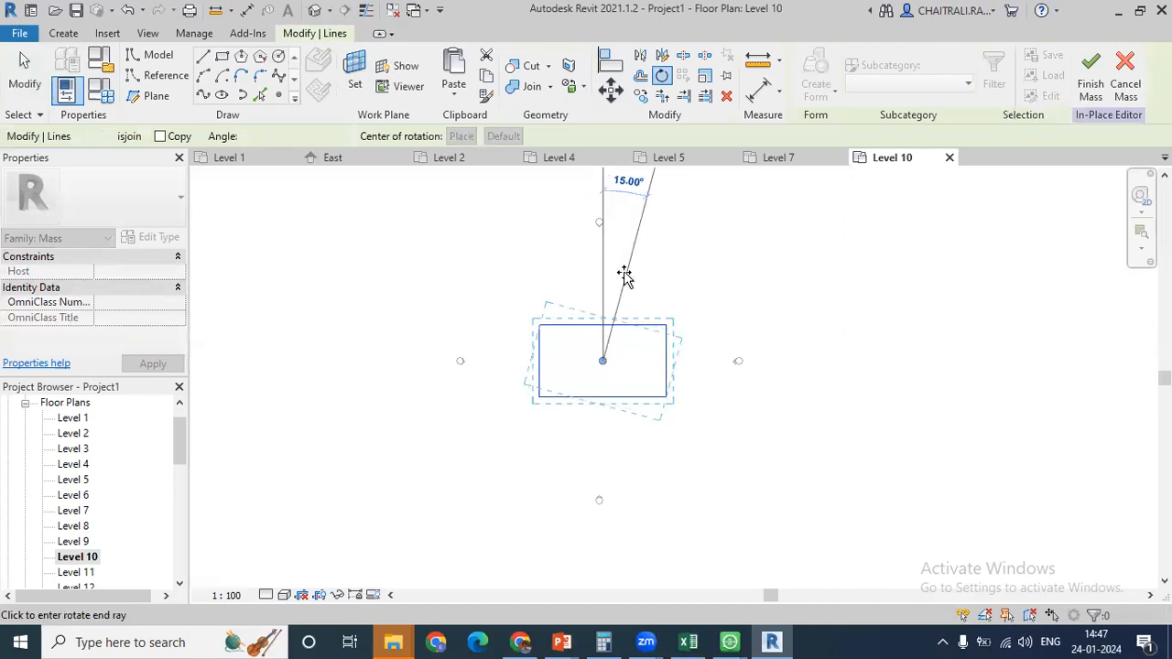
click(624, 277)
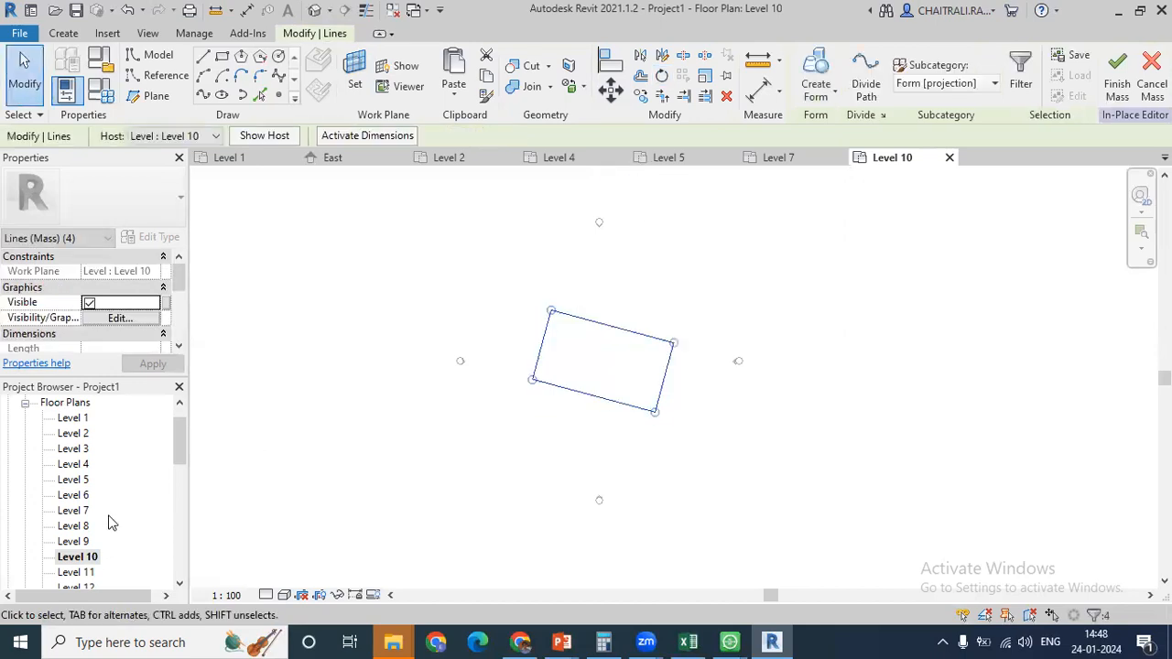
- In the Level 13 floor plan, rotate the whole rectangle clockwise by 10° about its centre
scroll(96, 527, down, 1)
double_click(90, 542)
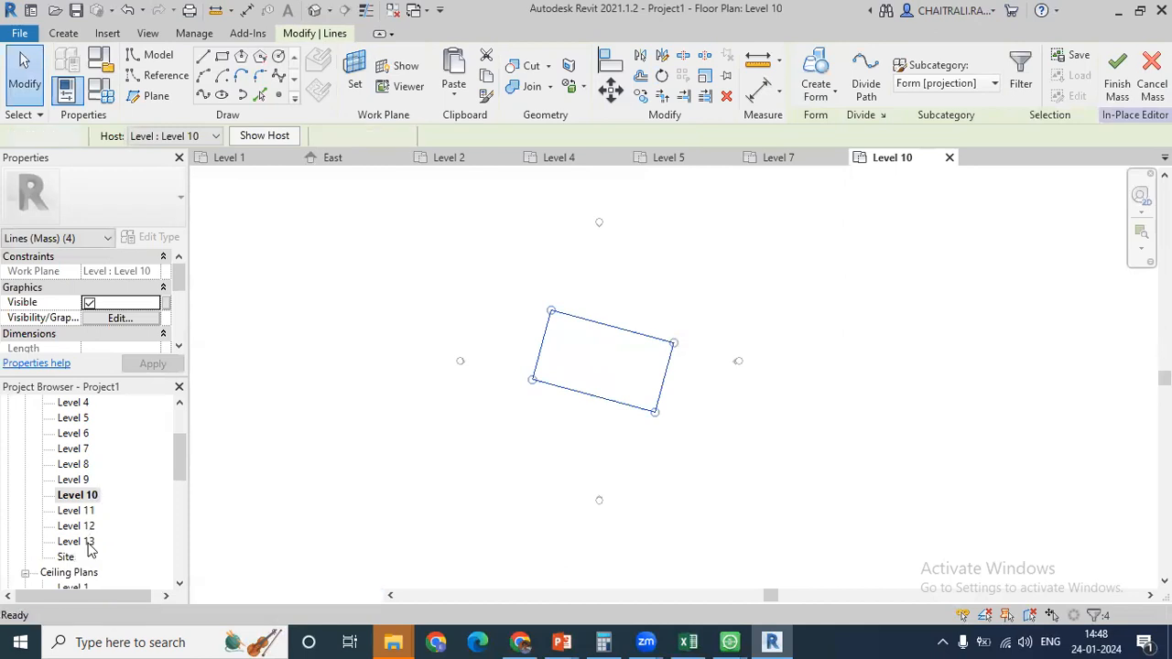
click(592, 332)
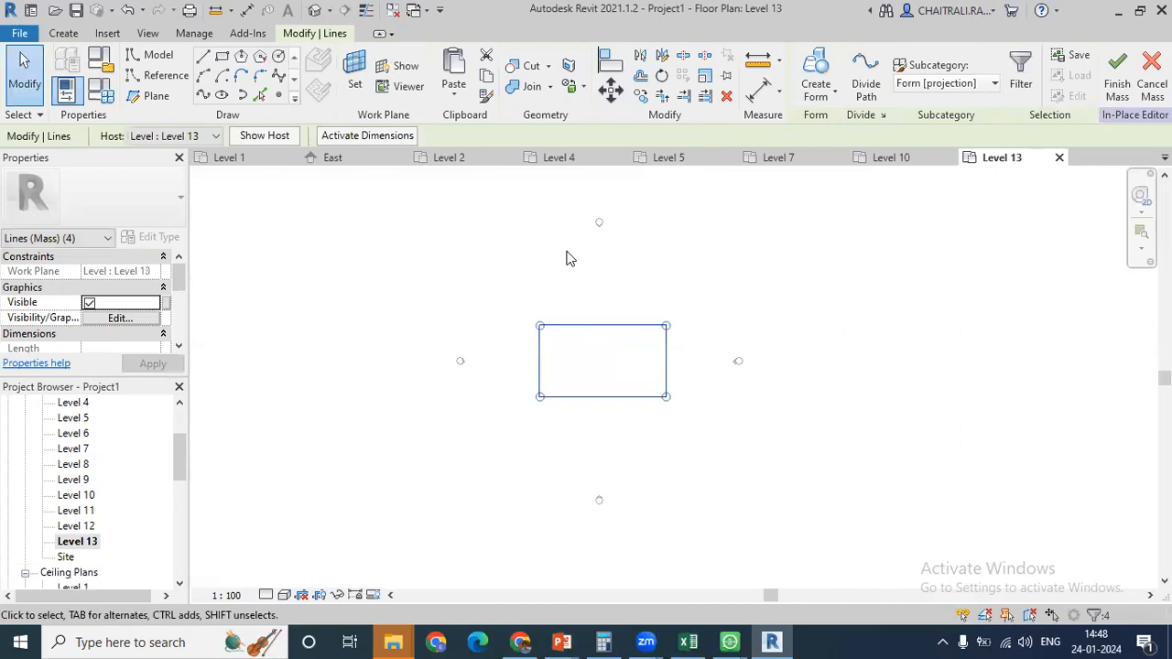
key(r)
key(o)
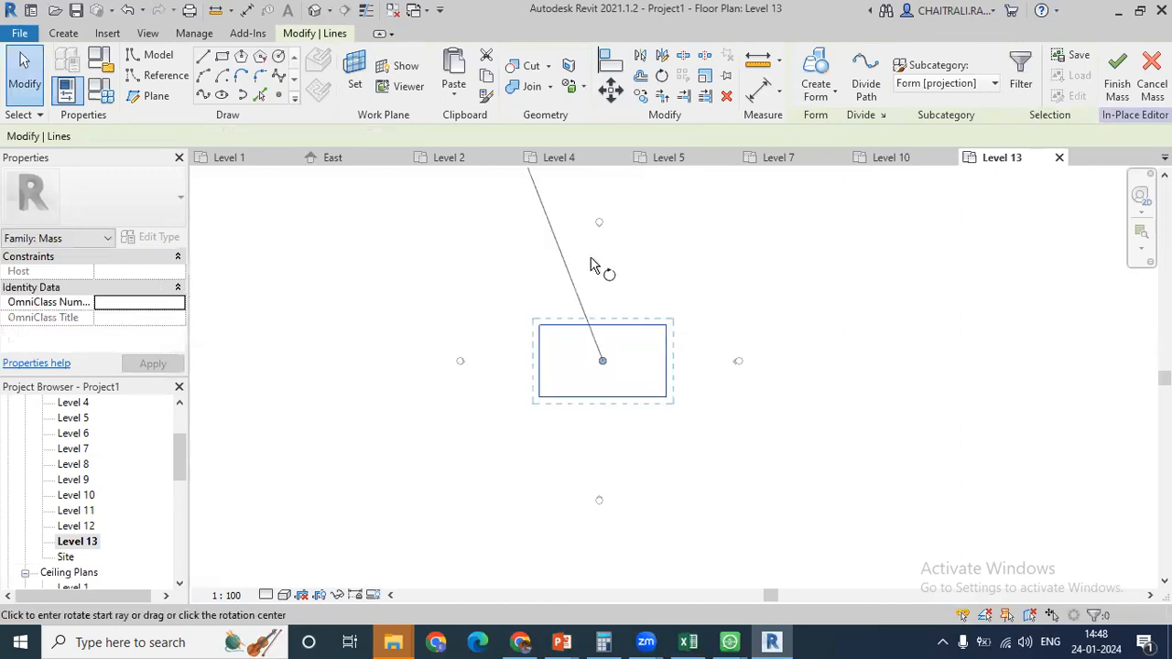
click(608, 249)
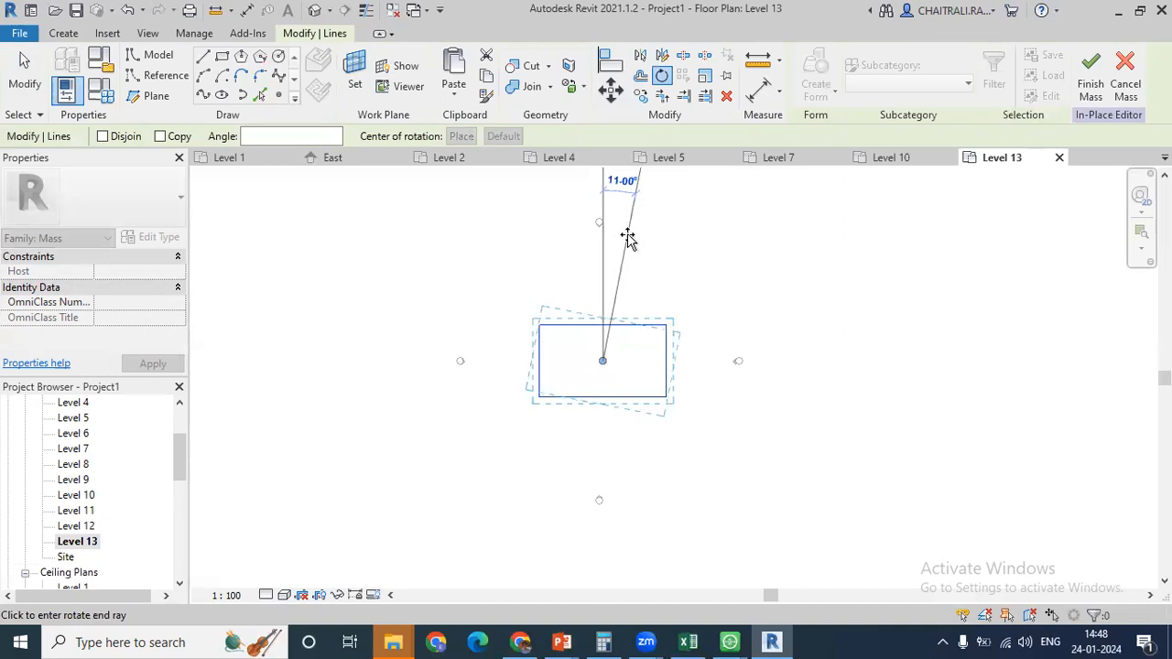
click(625, 230)
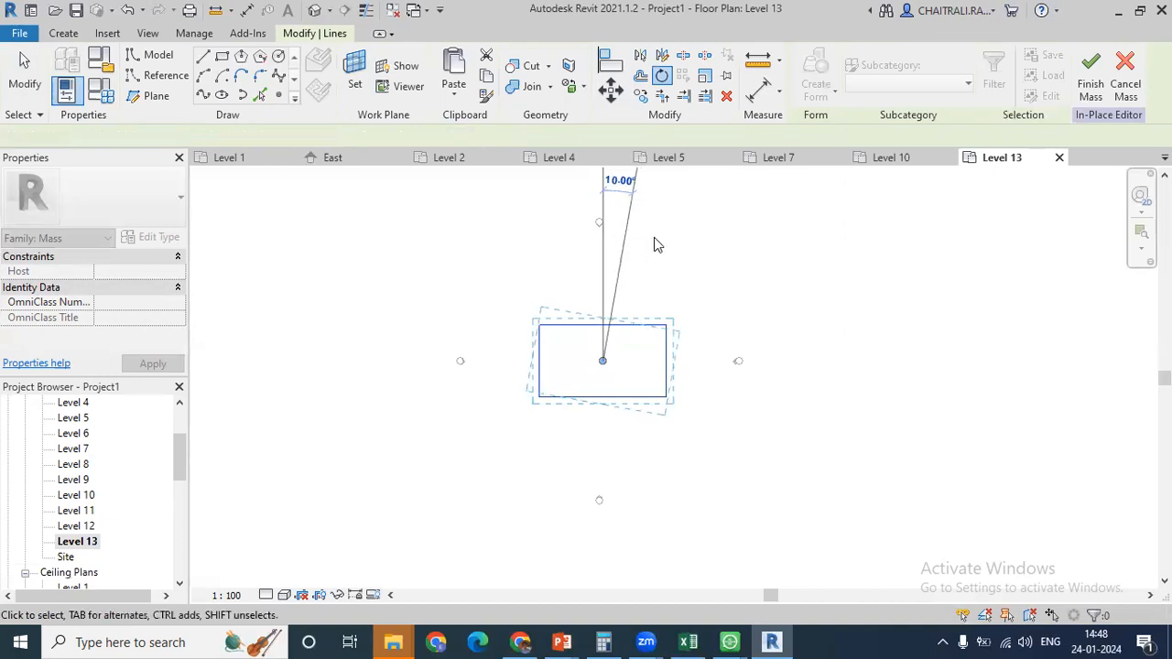
click(616, 264)
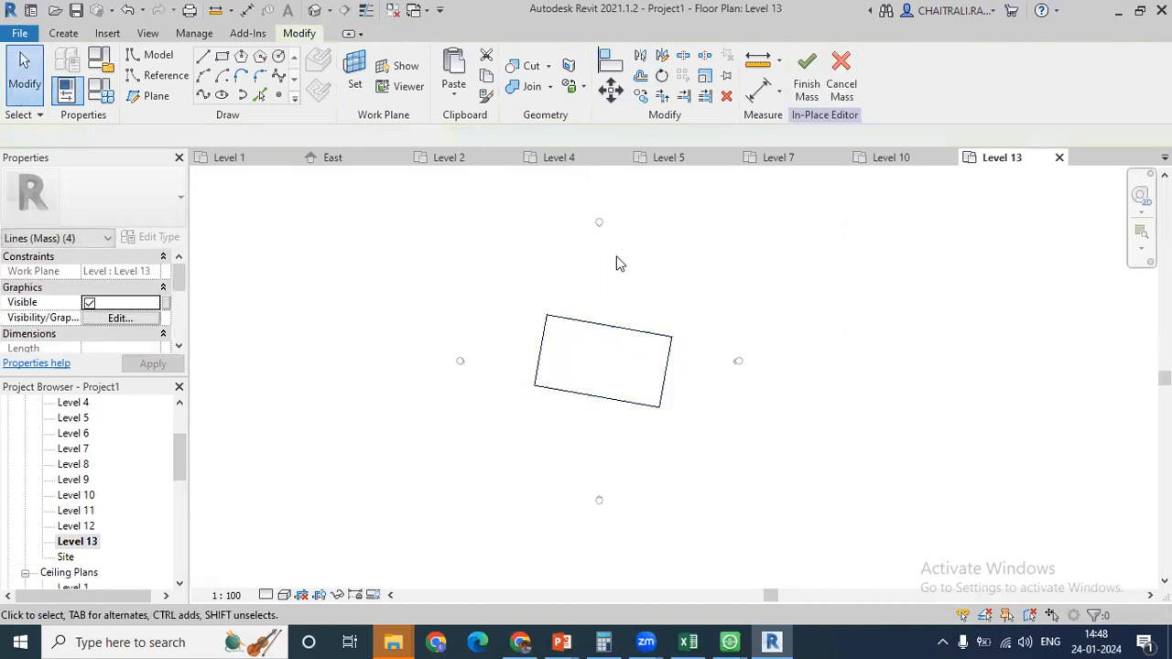
scroll(435, 273, down, 1)
scroll(551, 298, up, 1)
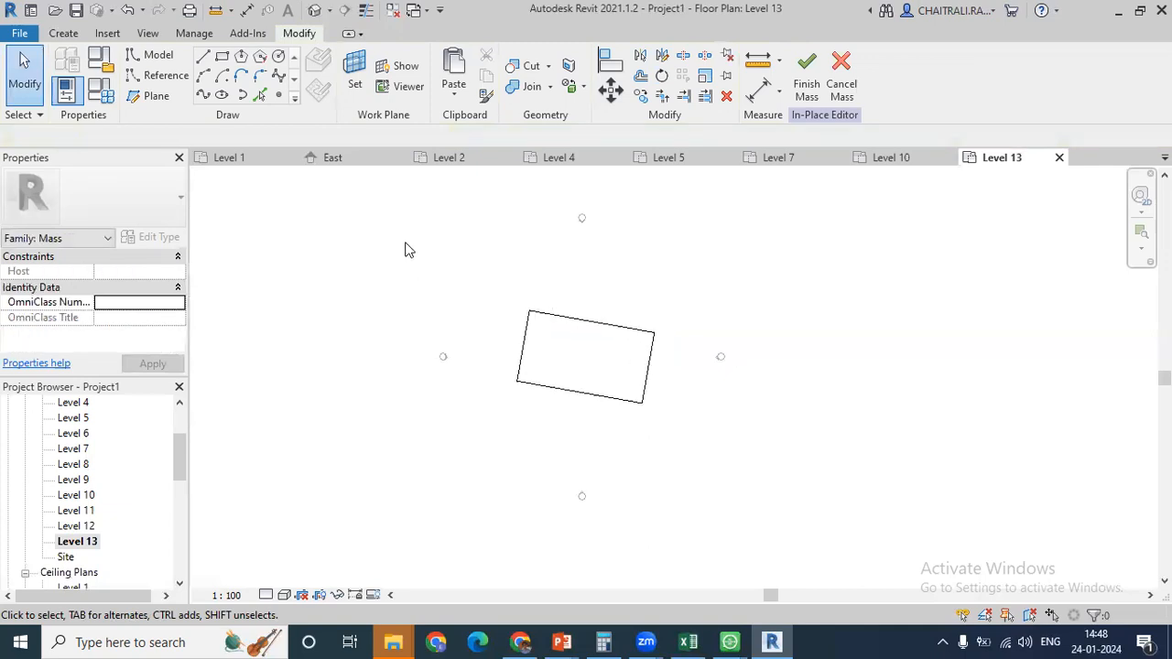
- In the default 3D view, select all five stacked rectangles and create a solid form from them
click(316, 12)
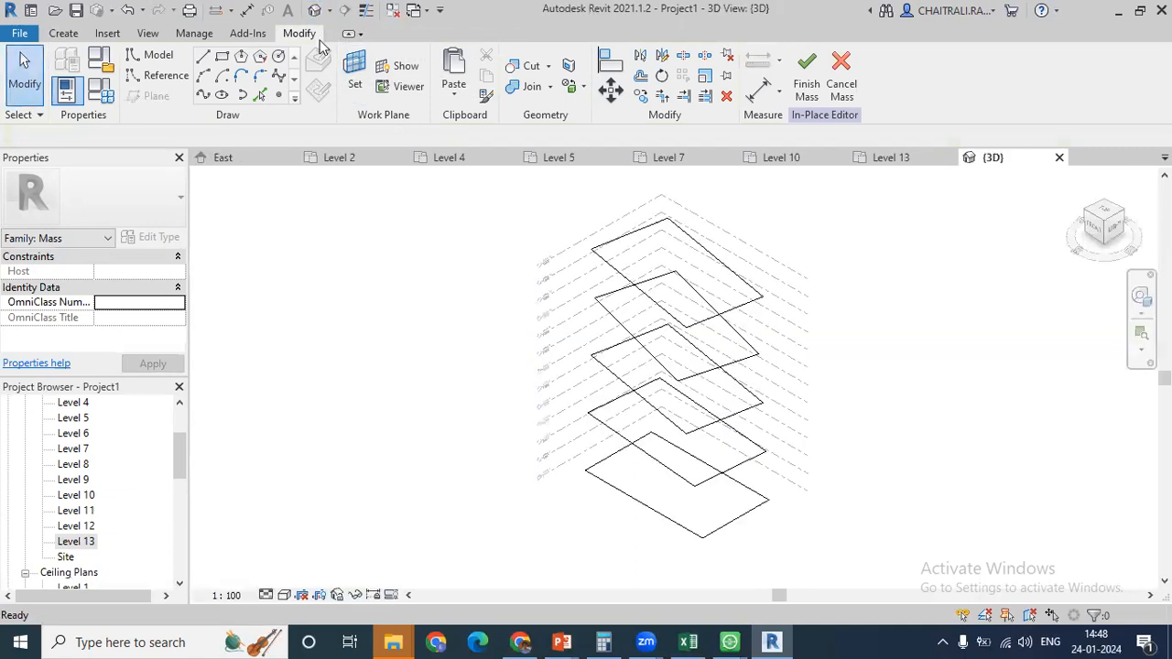
scroll(382, 197, down, 2)
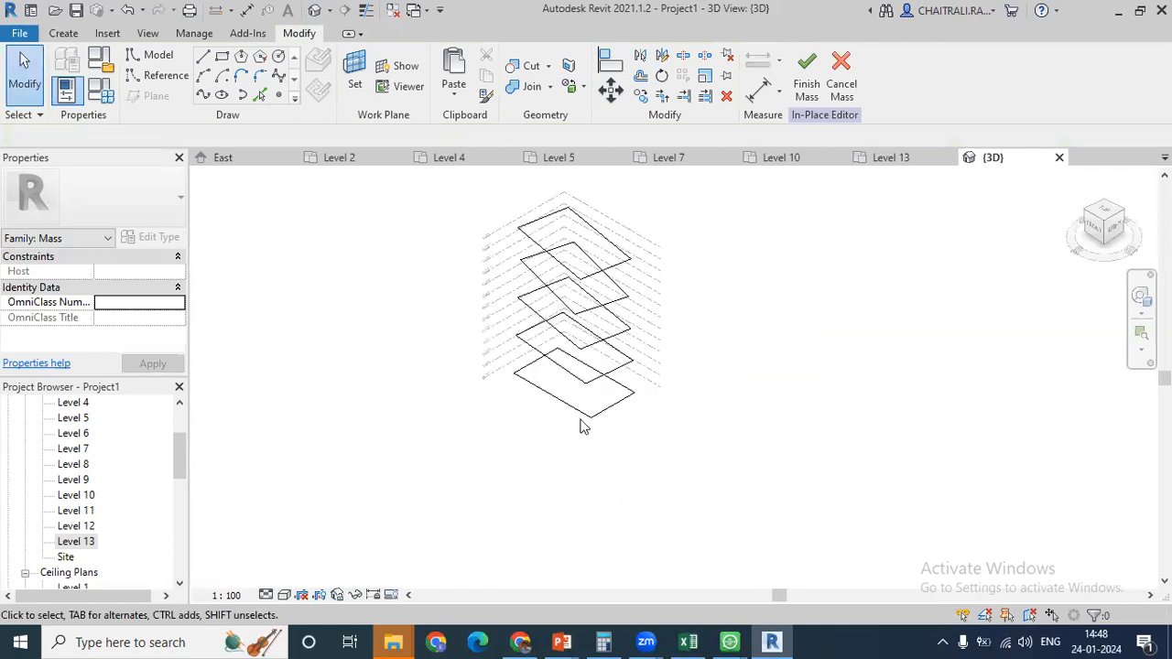
click(553, 247)
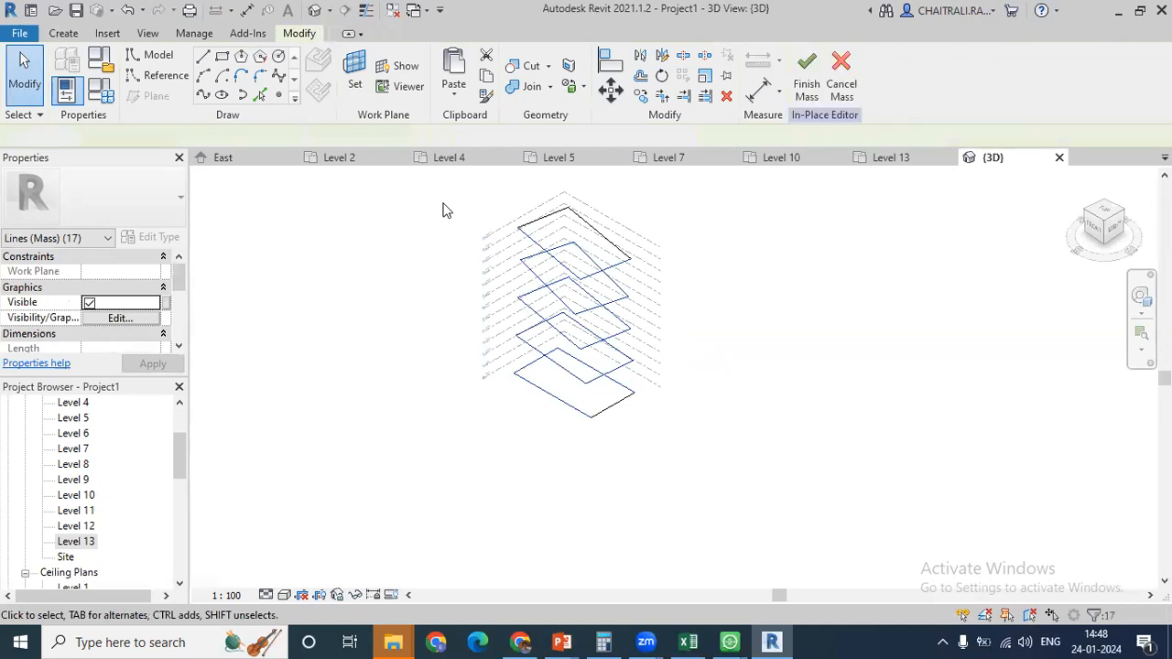
drag(430, 186, 686, 488)
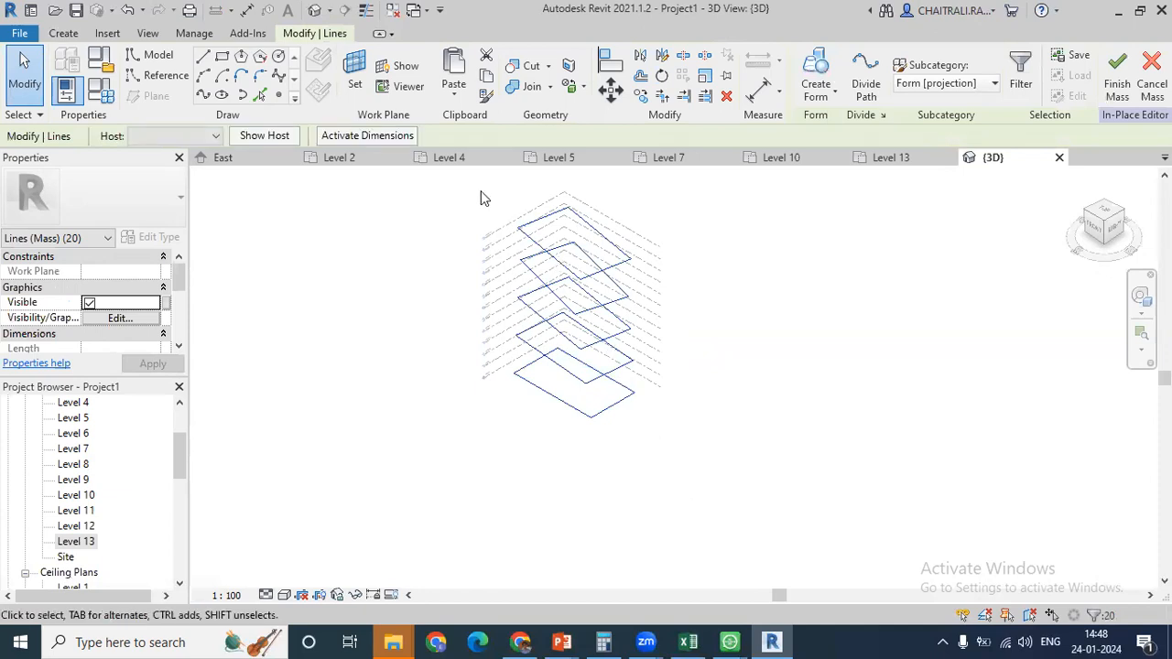
click(823, 96)
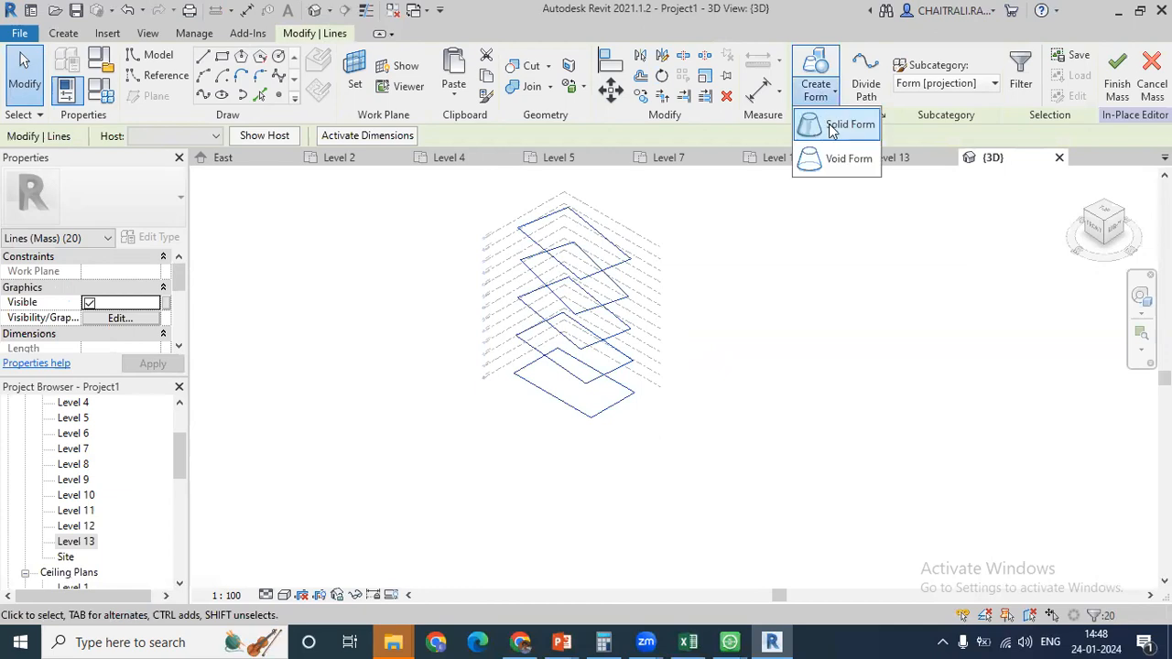
click(821, 90)
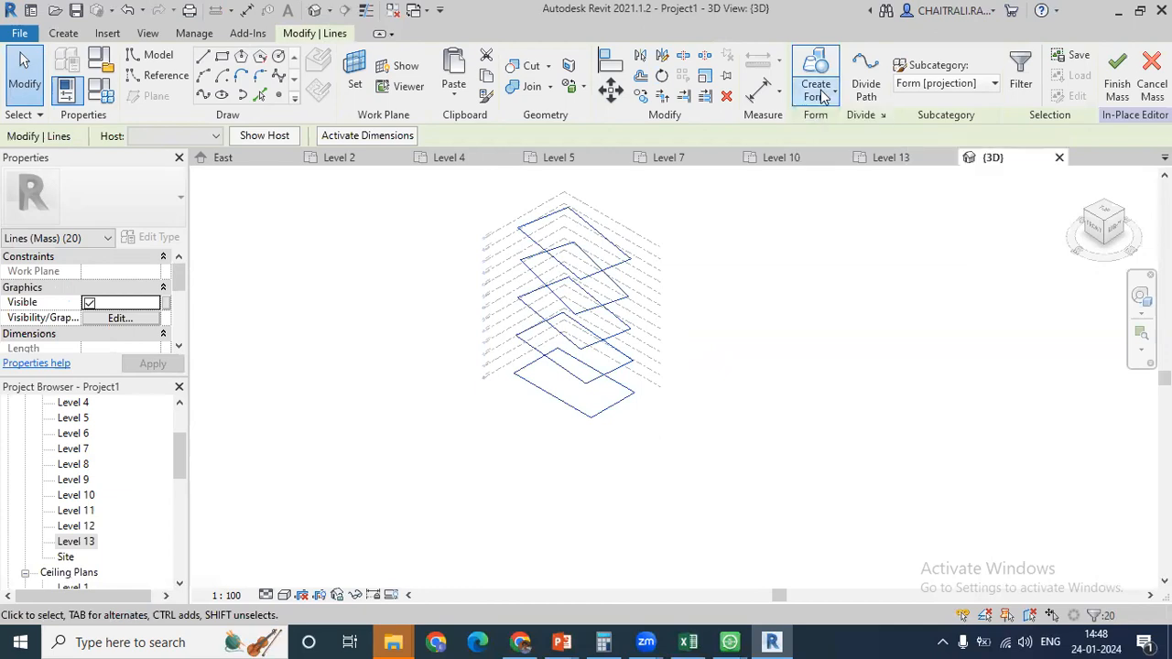
click(822, 96)
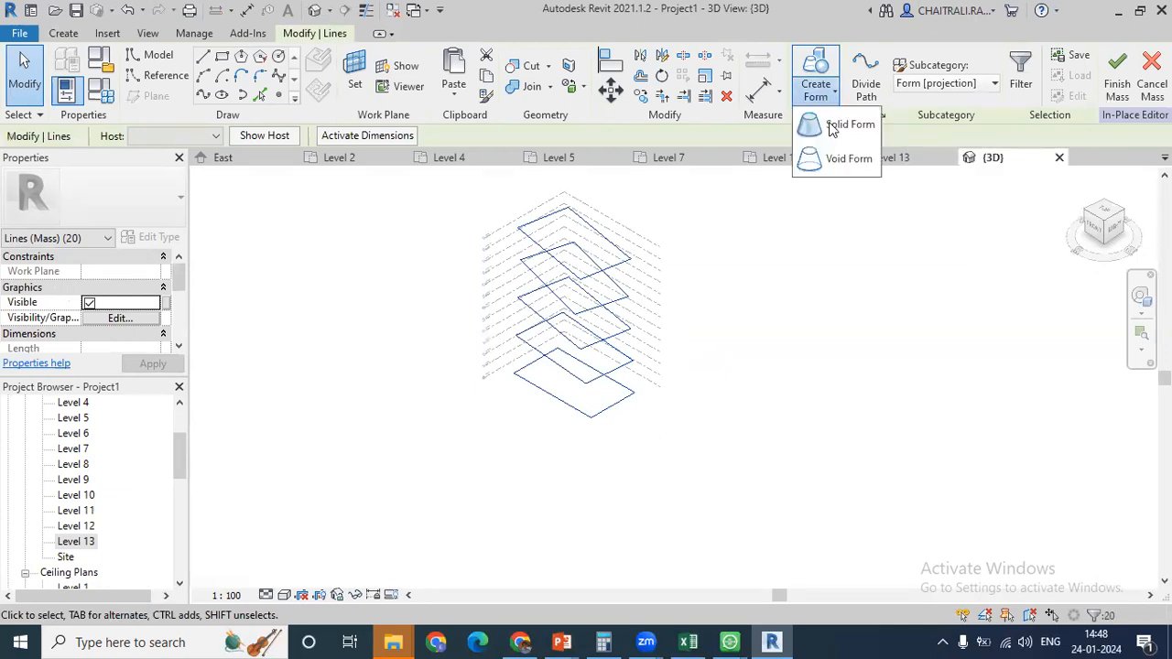
click(832, 126)
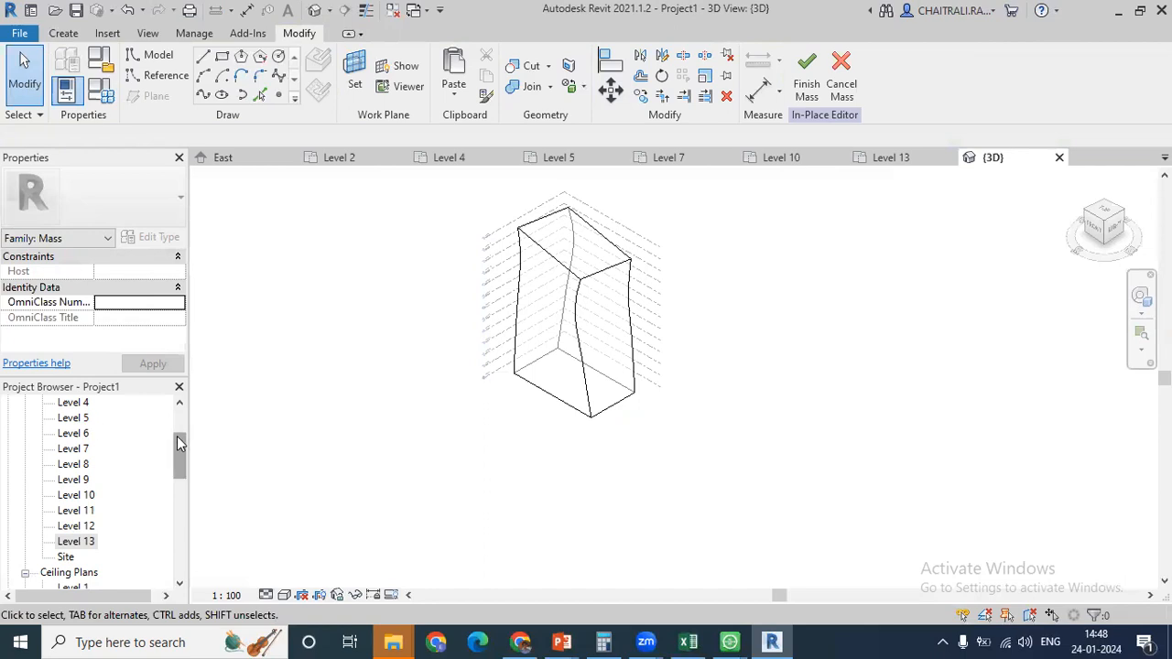
- Set the 3D view's visual style to Realistic and finish the in-place mass
drag(177, 436, 177, 408)
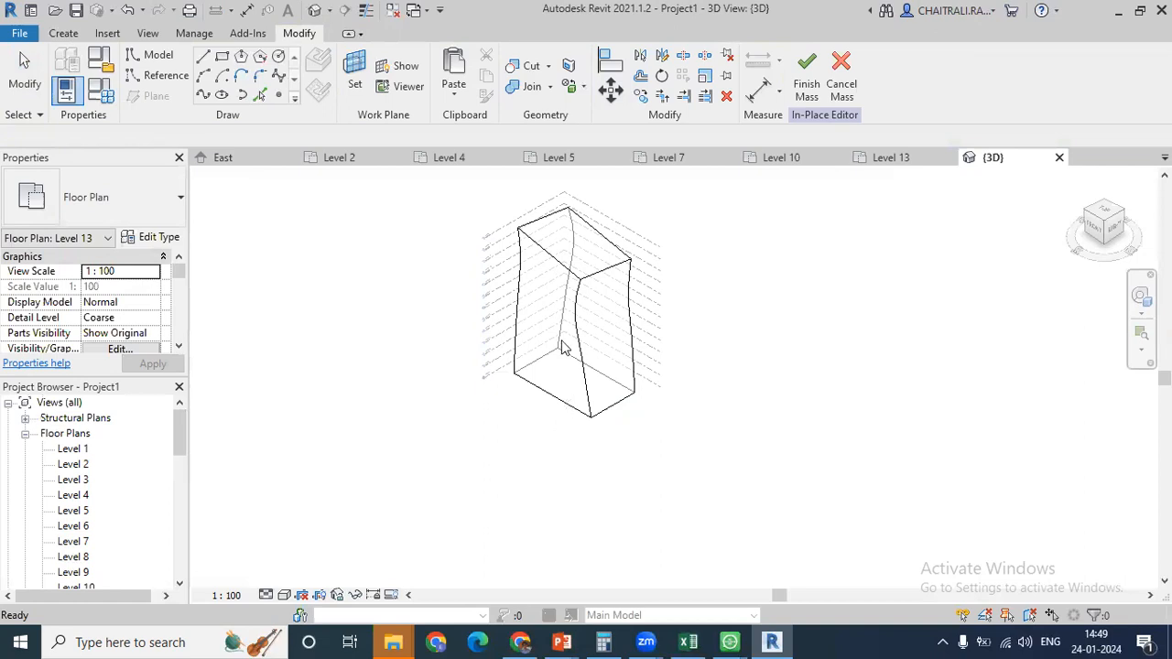
scroll(565, 342, up, 1)
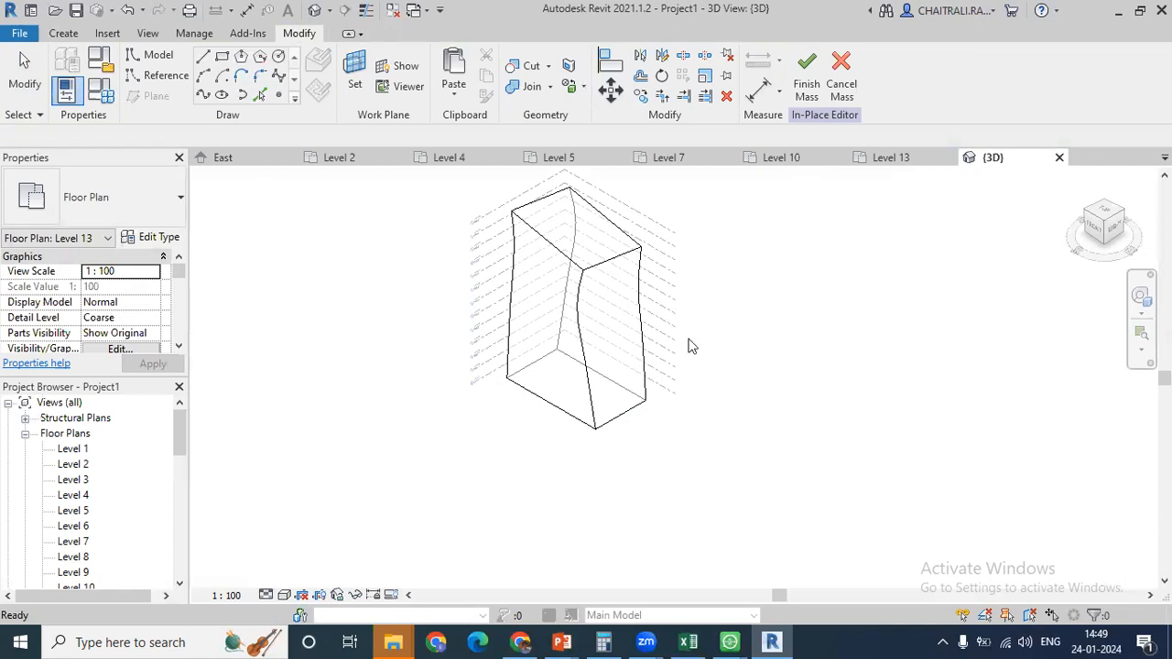
click(284, 595)
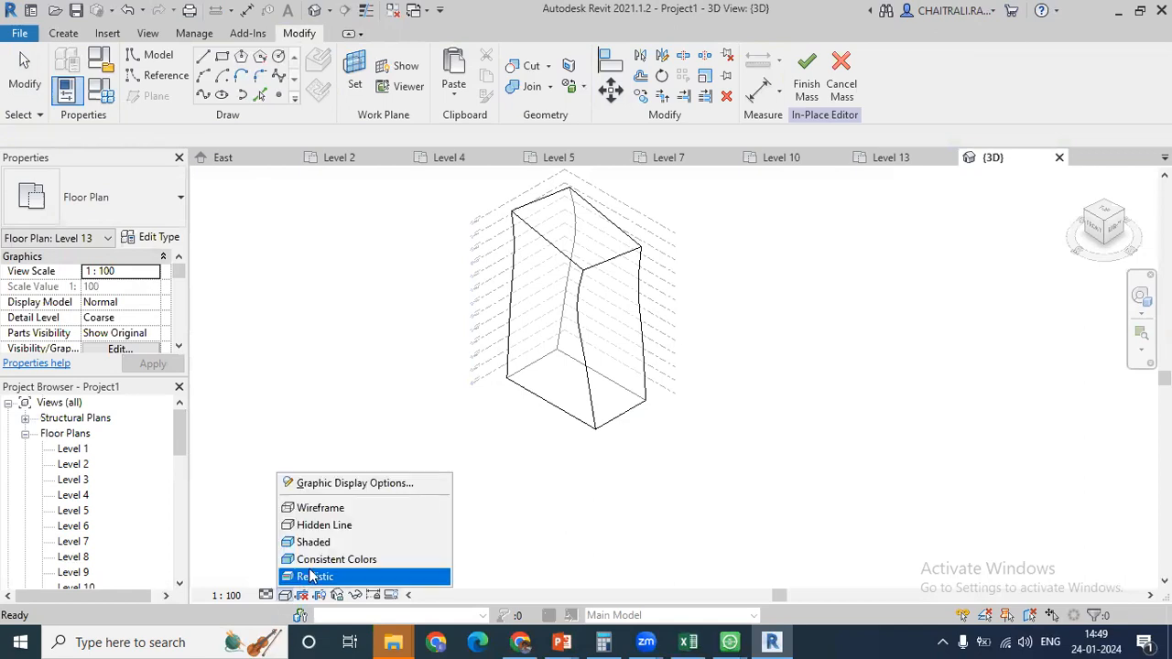
click(312, 577)
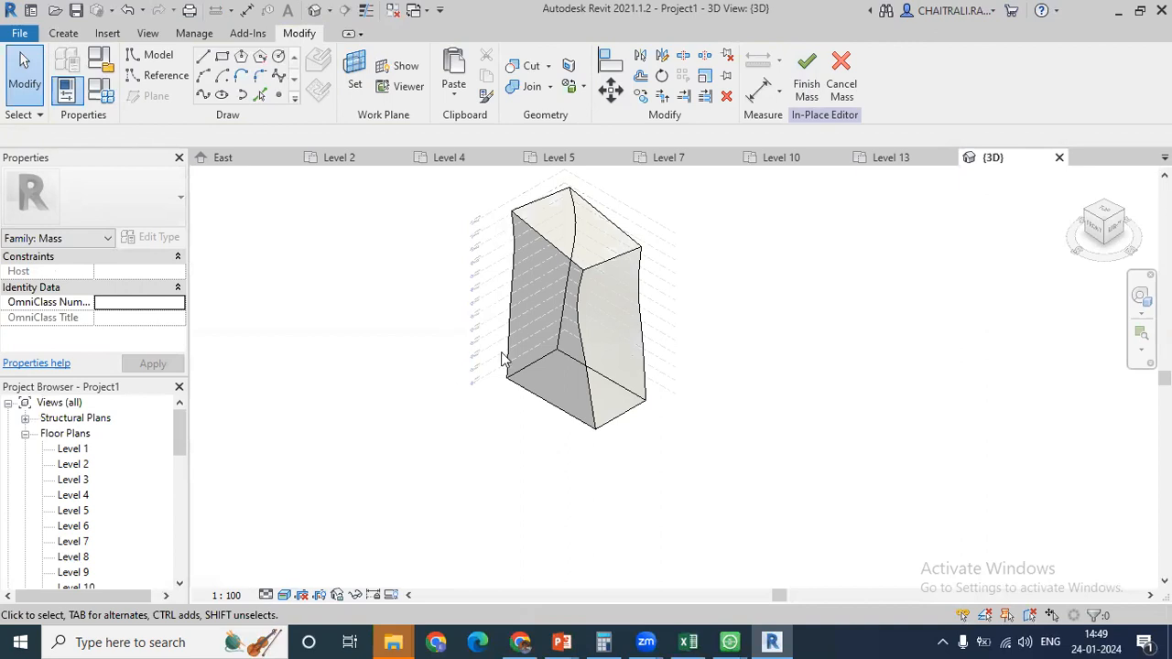
click(800, 82)
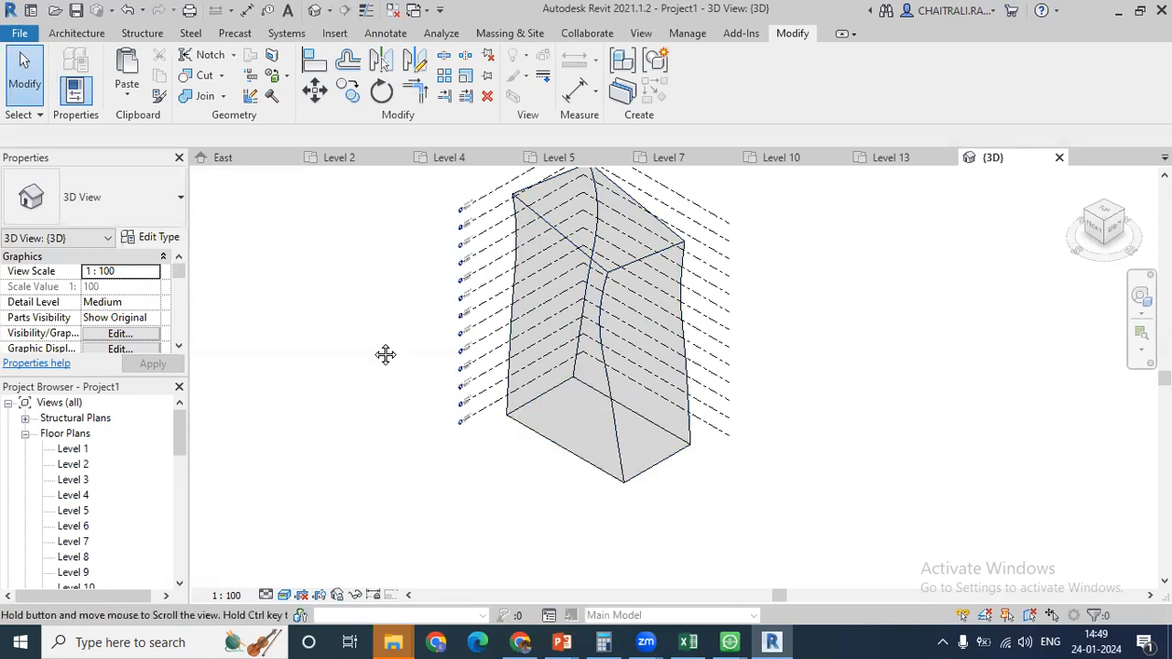
scroll(385, 355, up, 2)
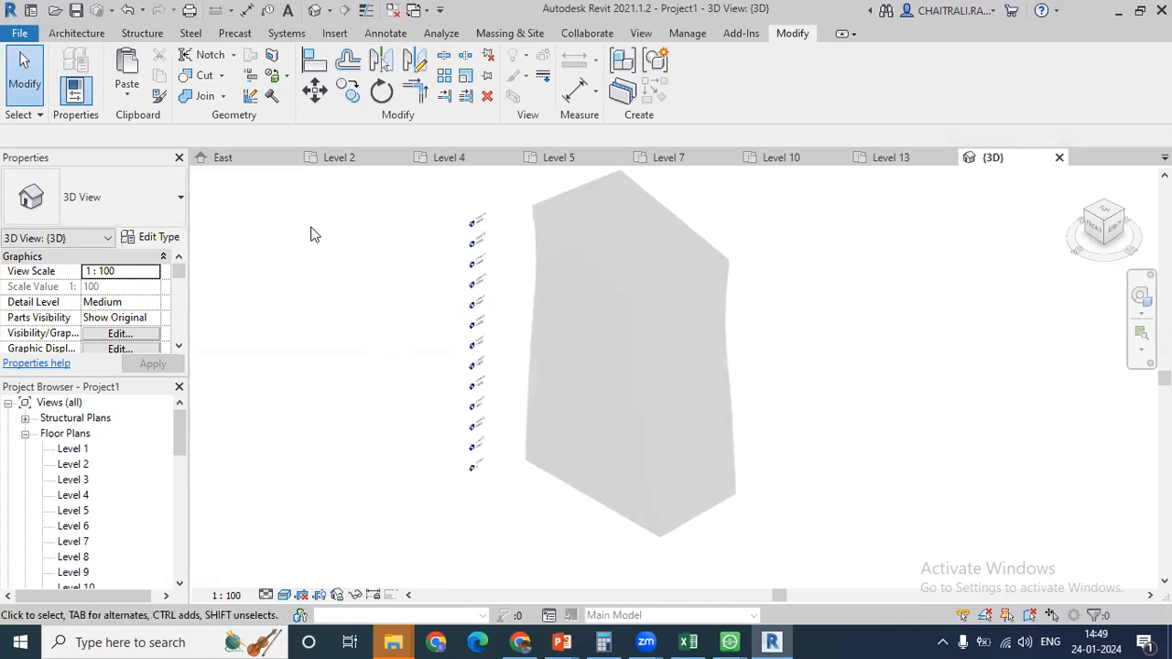
- Select the finished twisted mass in the 3D view
click(487, 34)
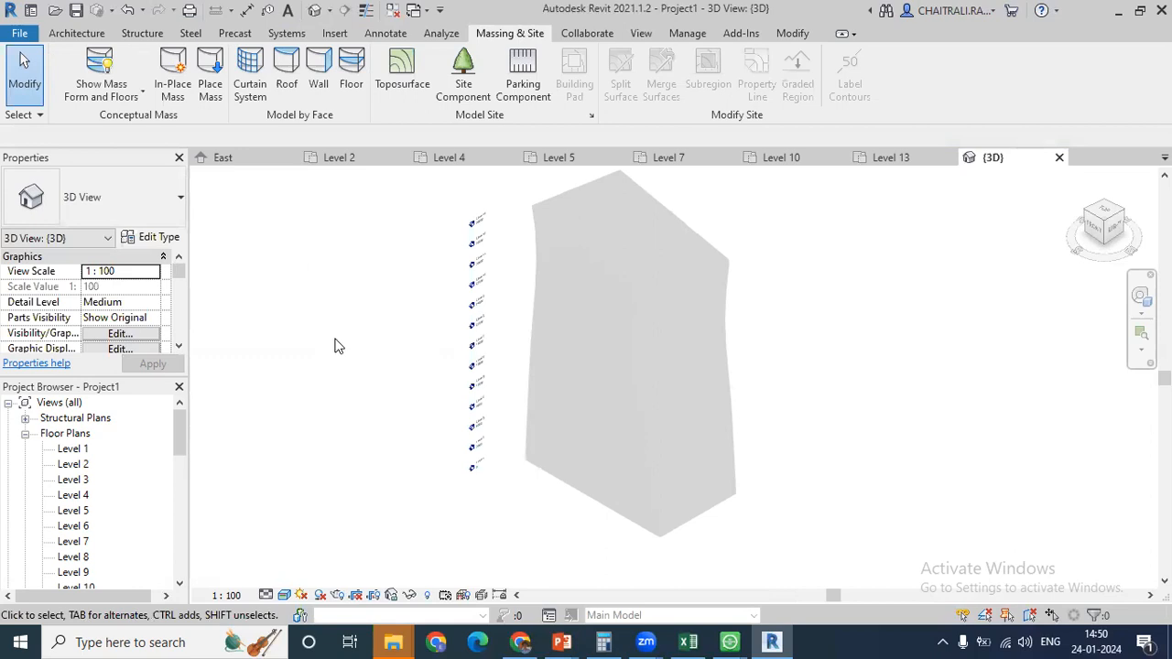
shift+middle_drag(367, 304, 411, 212)
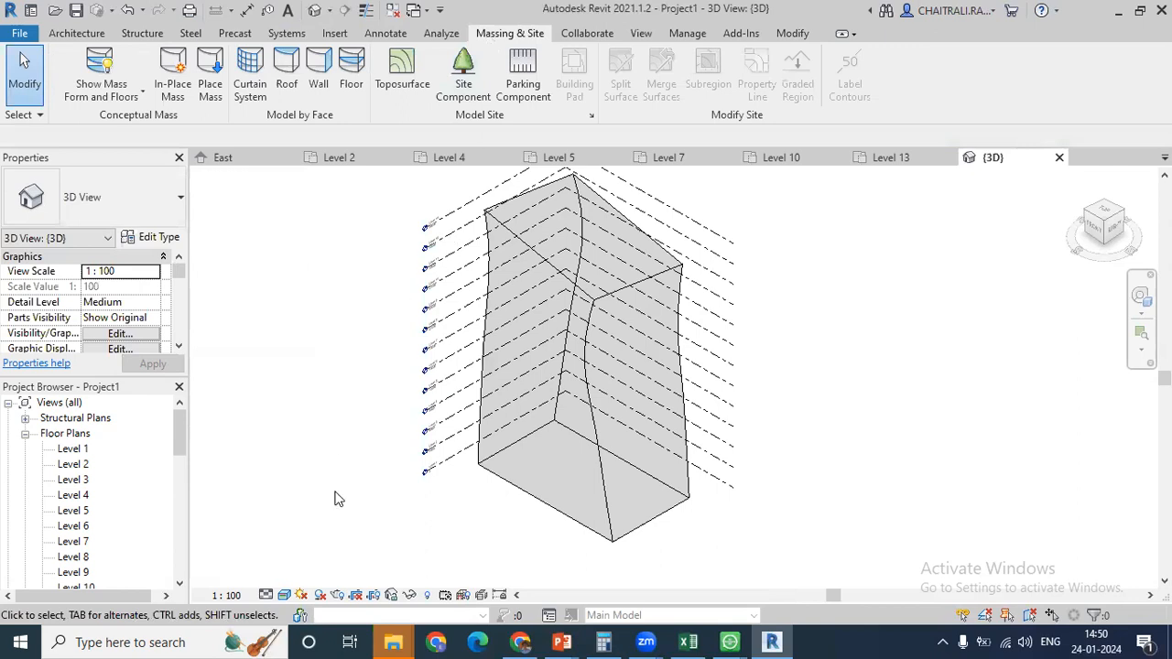
middle_drag(540, 525, 504, 474)
click(509, 462)
click(510, 459)
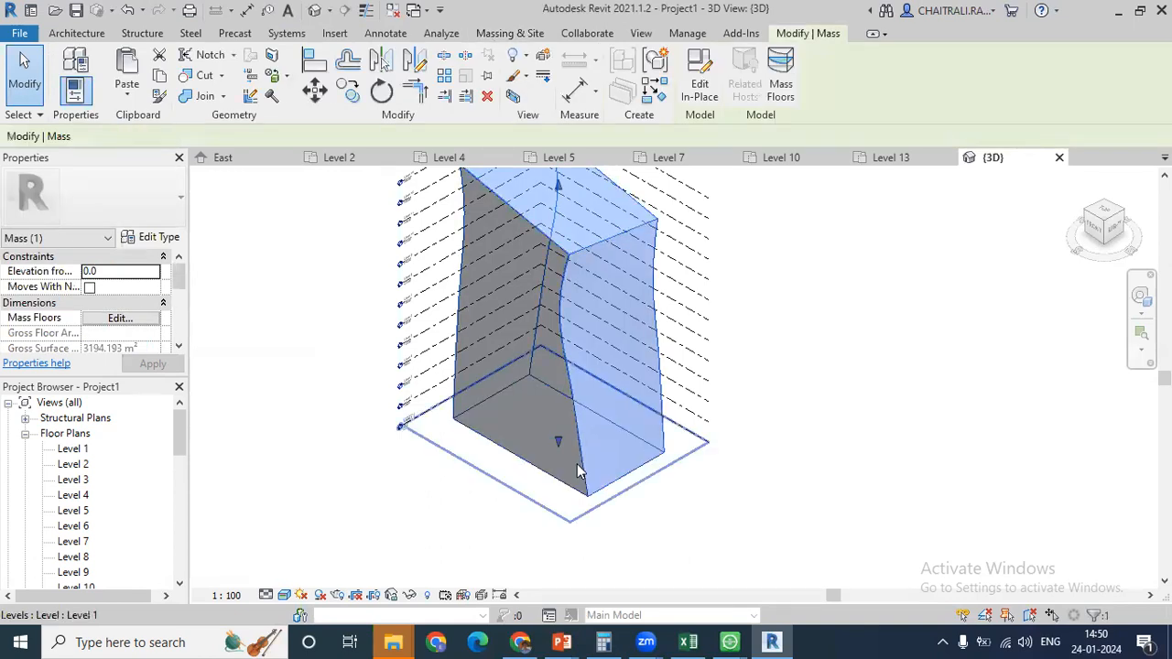
click(783, 87)
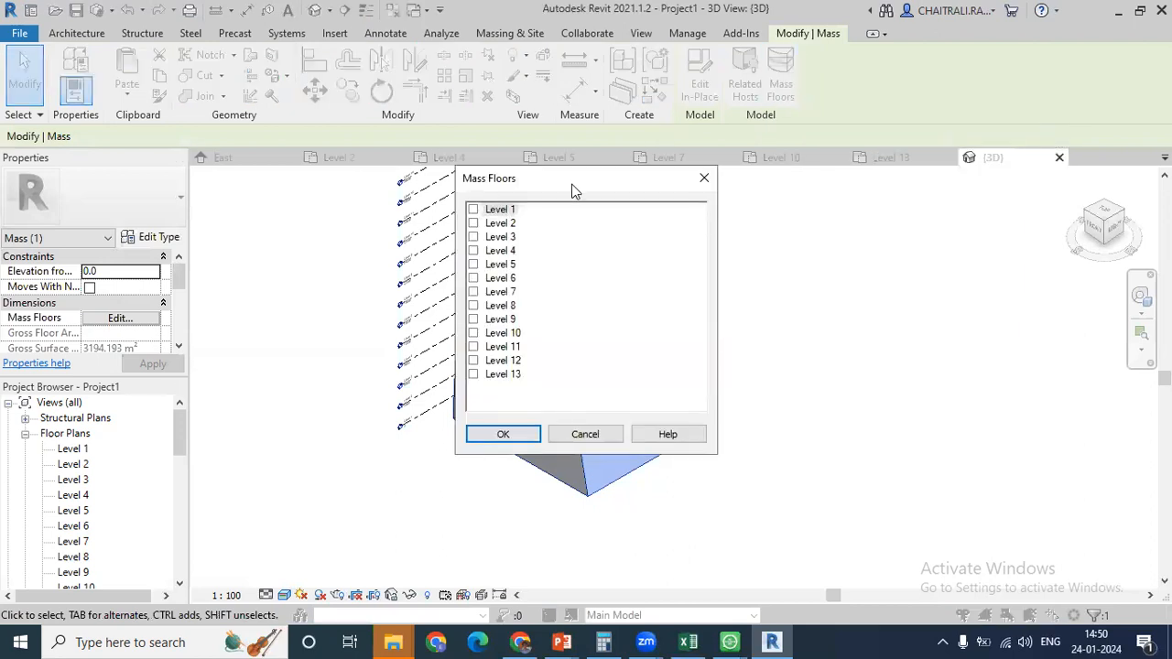
drag(572, 184, 894, 163)
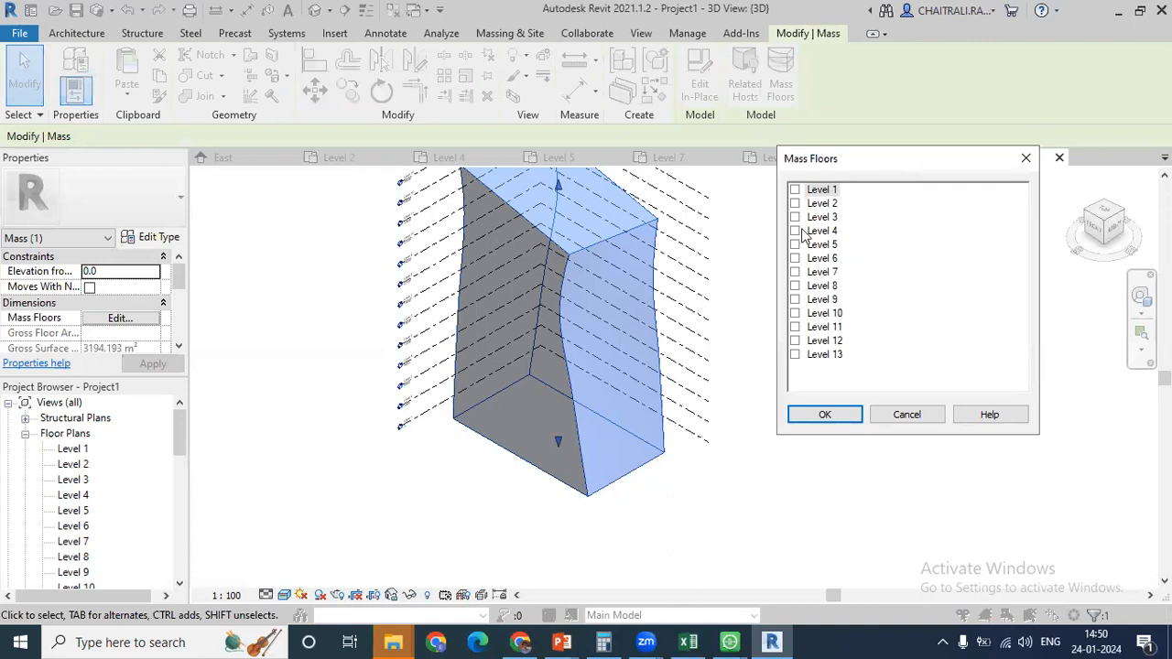
click(795, 191)
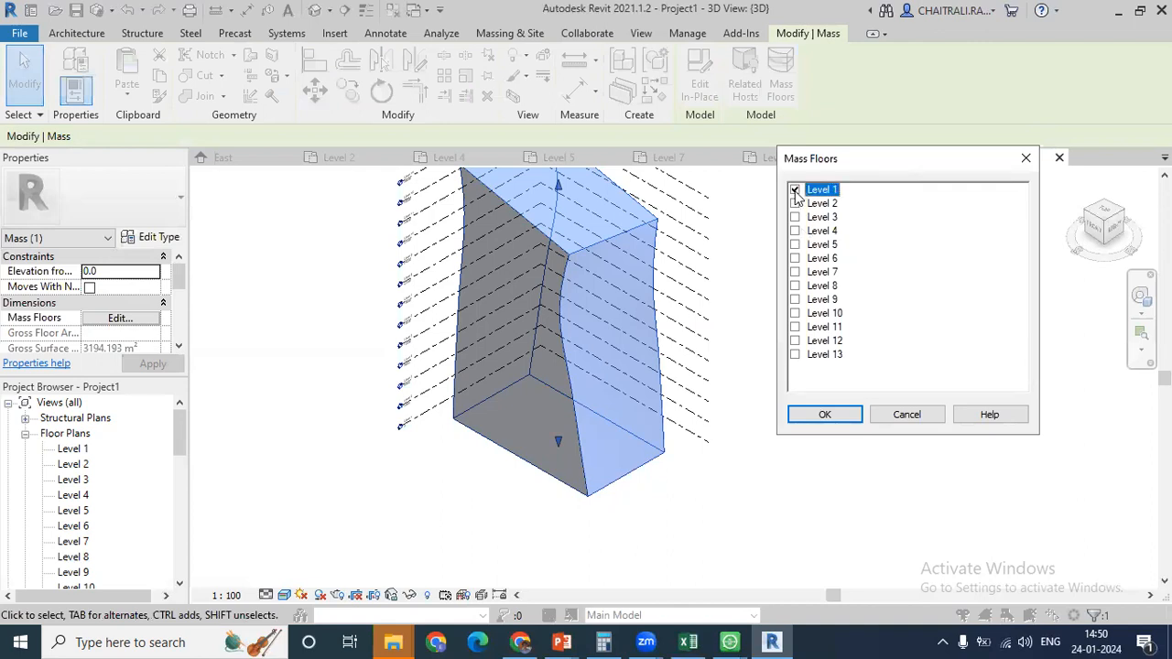
shift+click(824, 355)
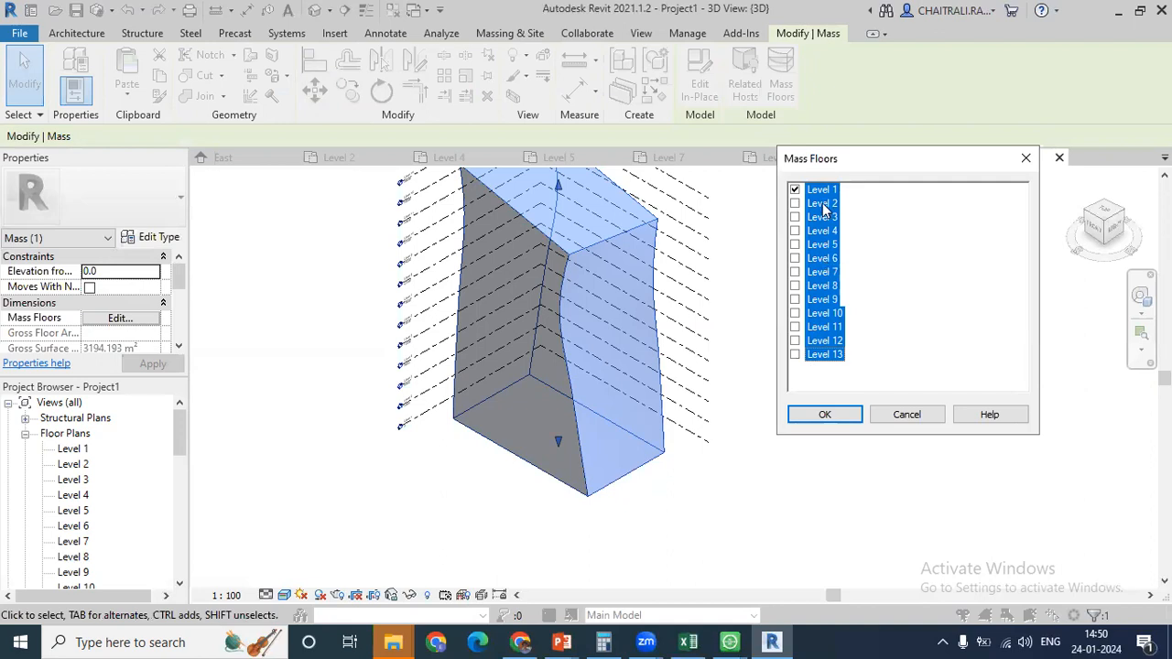
click(795, 356)
click(890, 414)
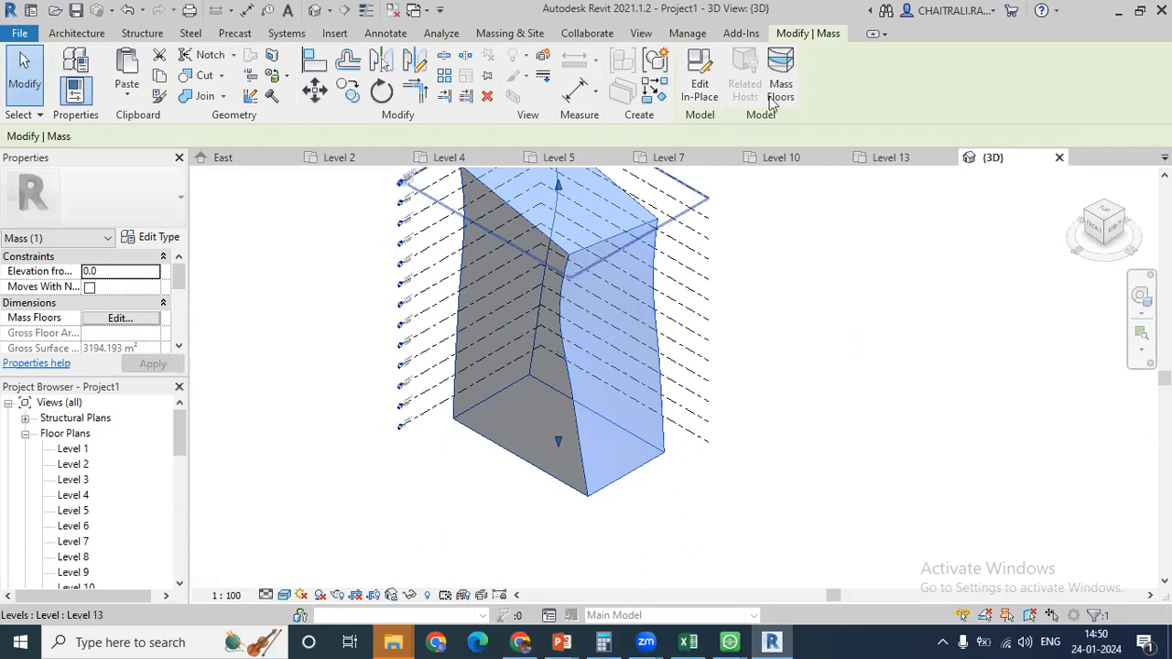
- Create mass floors in the selected twisted mass for all levels from Level 1 to Level 13 and deselect the mass
click(783, 80)
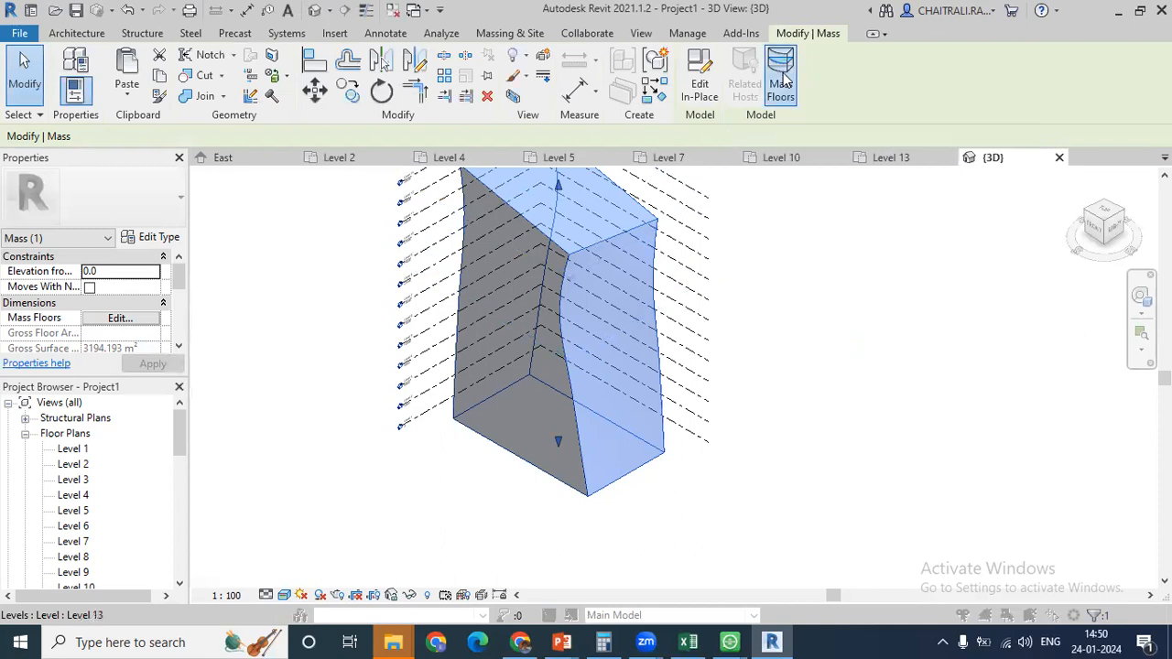
click(795, 190)
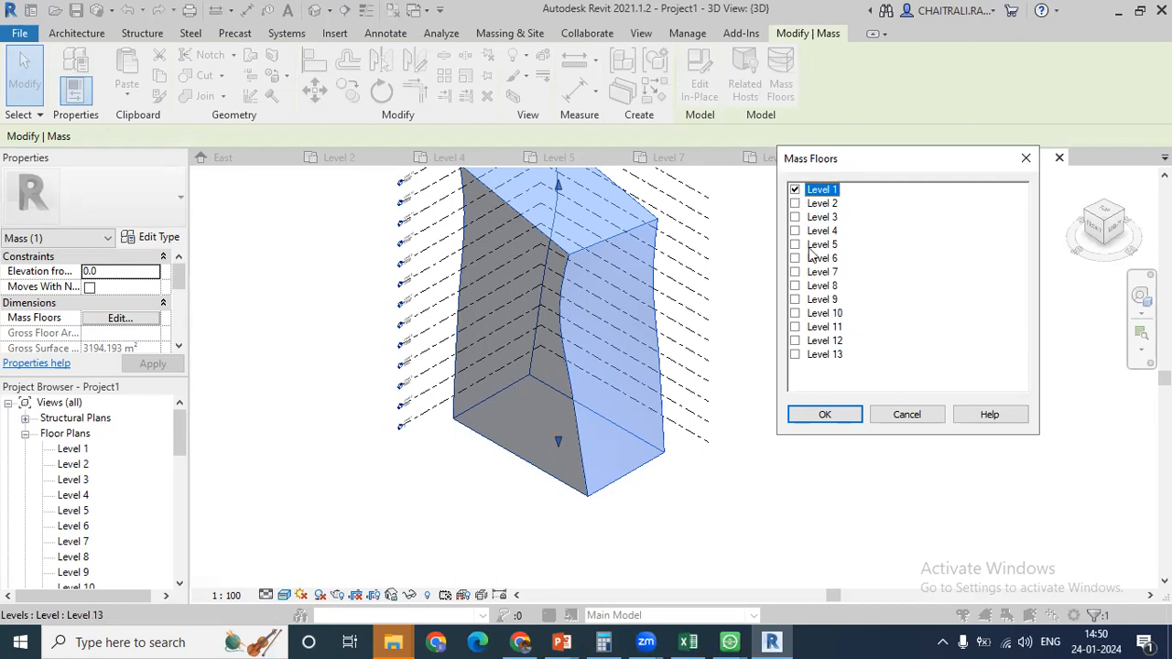
shift+click(827, 357)
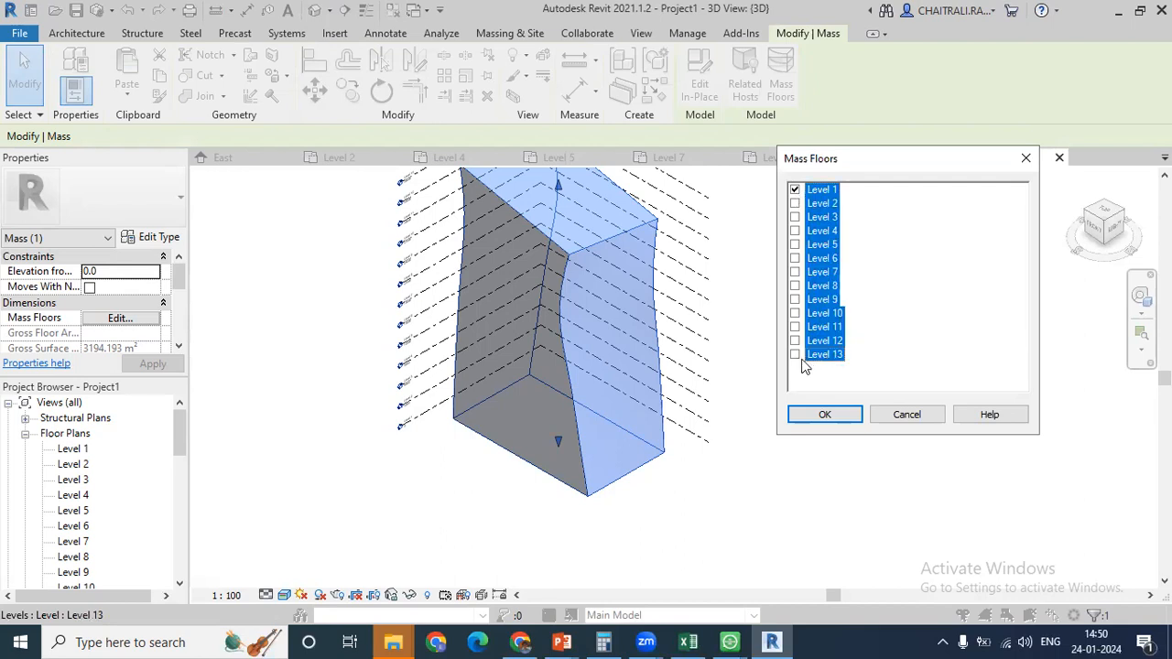
click(795, 356)
click(812, 414)
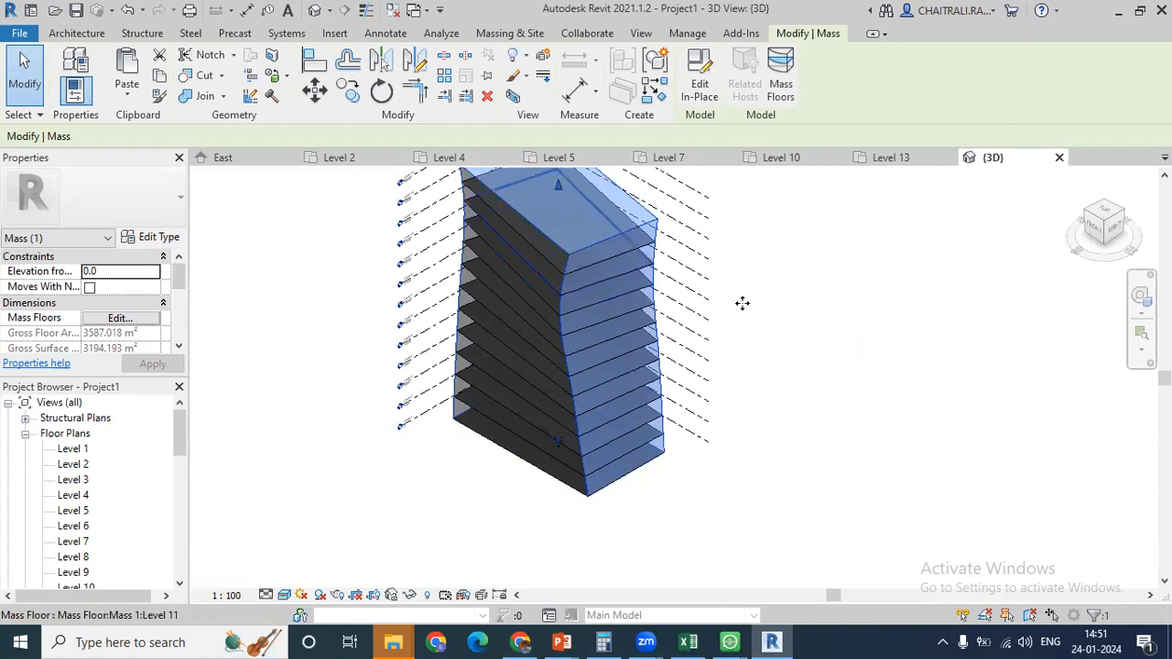
click(813, 263)
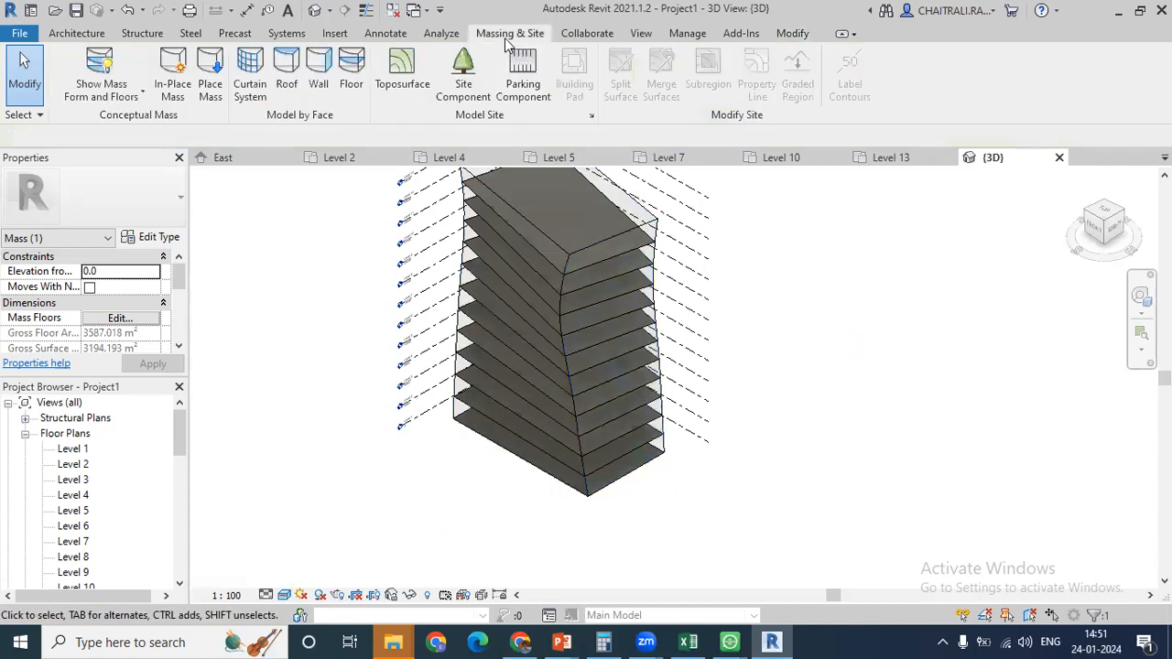
scroll(520, 237, down, 3)
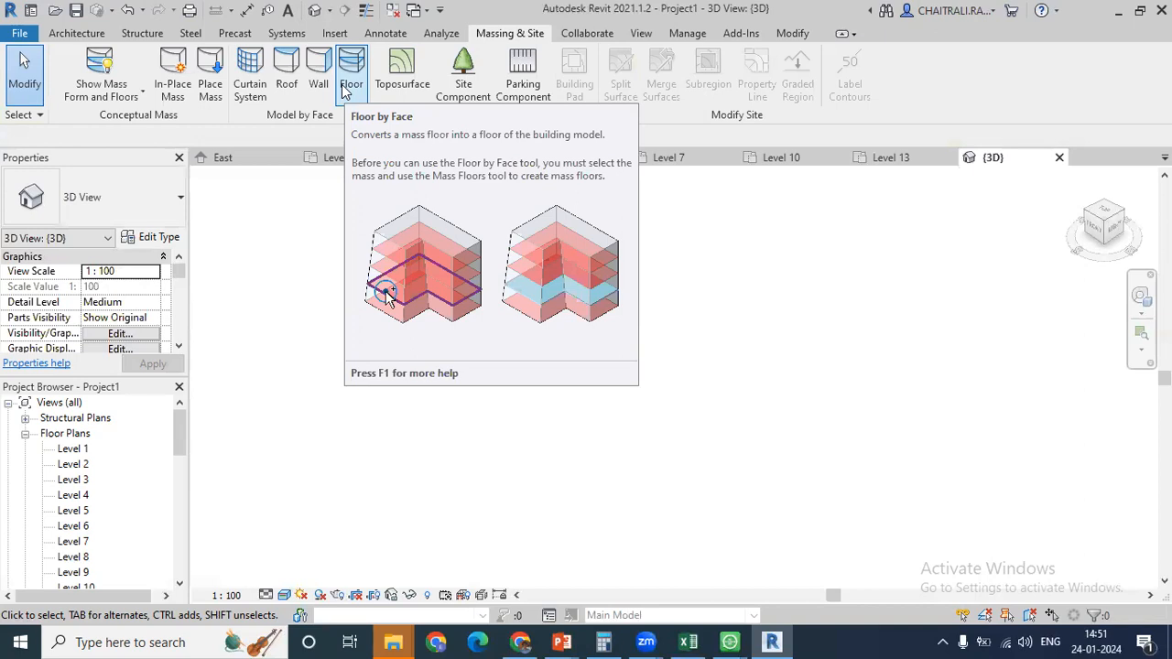
- Create Generic 150mm floors by face from all mass floors of the twisted mass, with an offset of 0.0
click(344, 89)
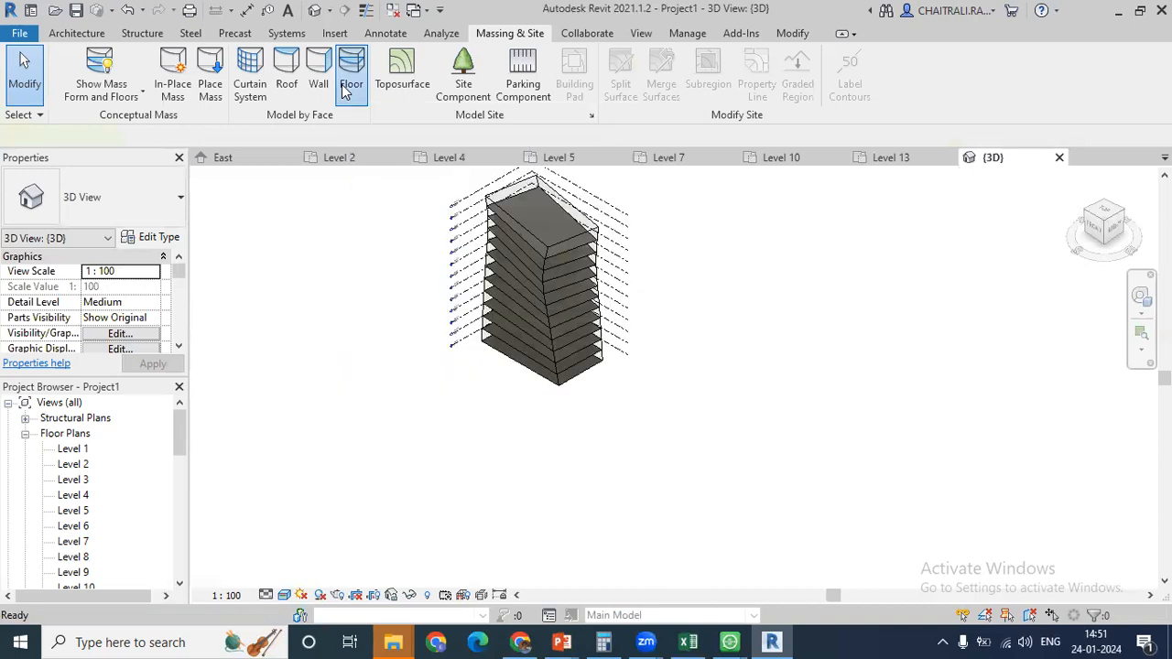
middle_drag(741, 286, 724, 324)
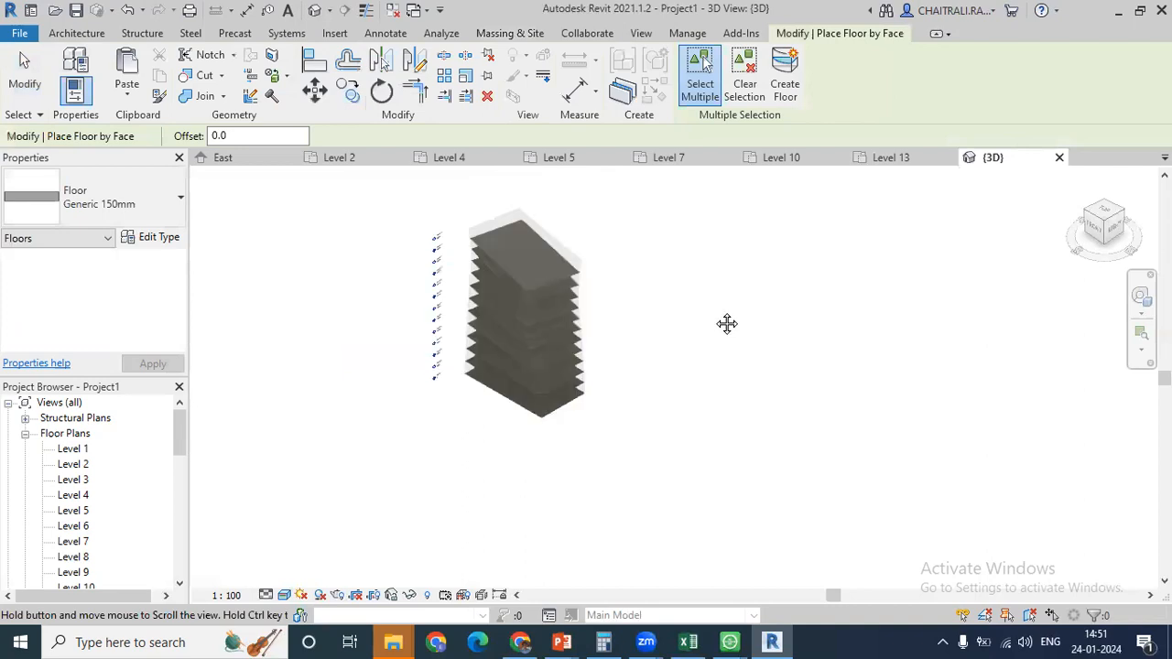
drag(350, 191, 706, 484)
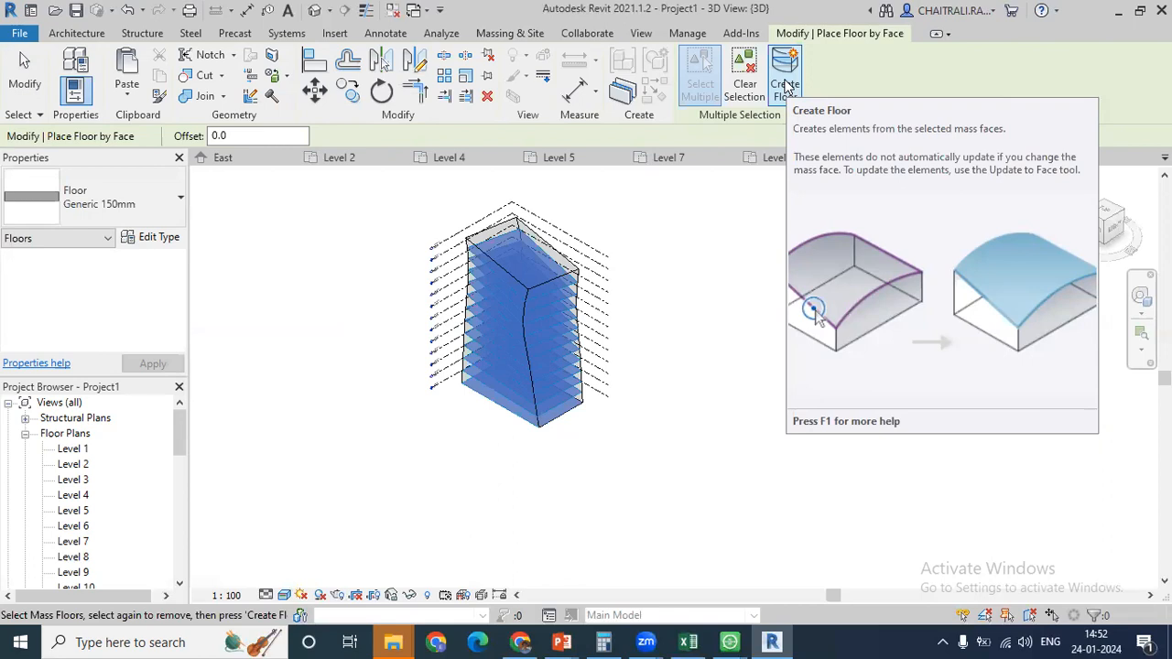
click(786, 85)
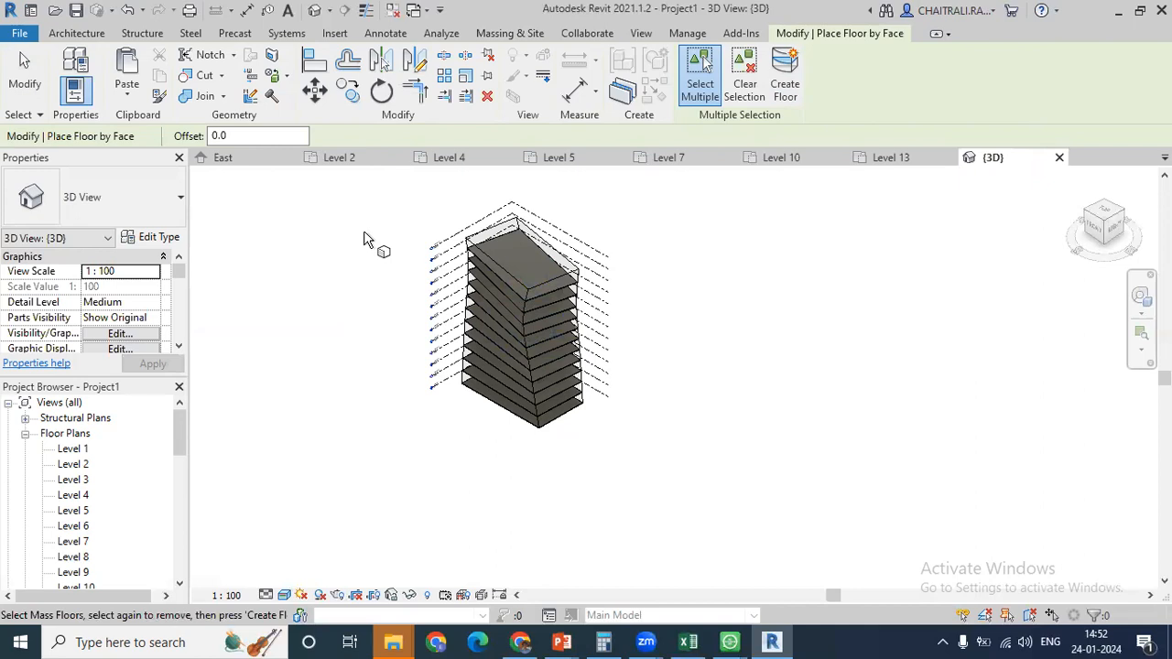
key(Escape)
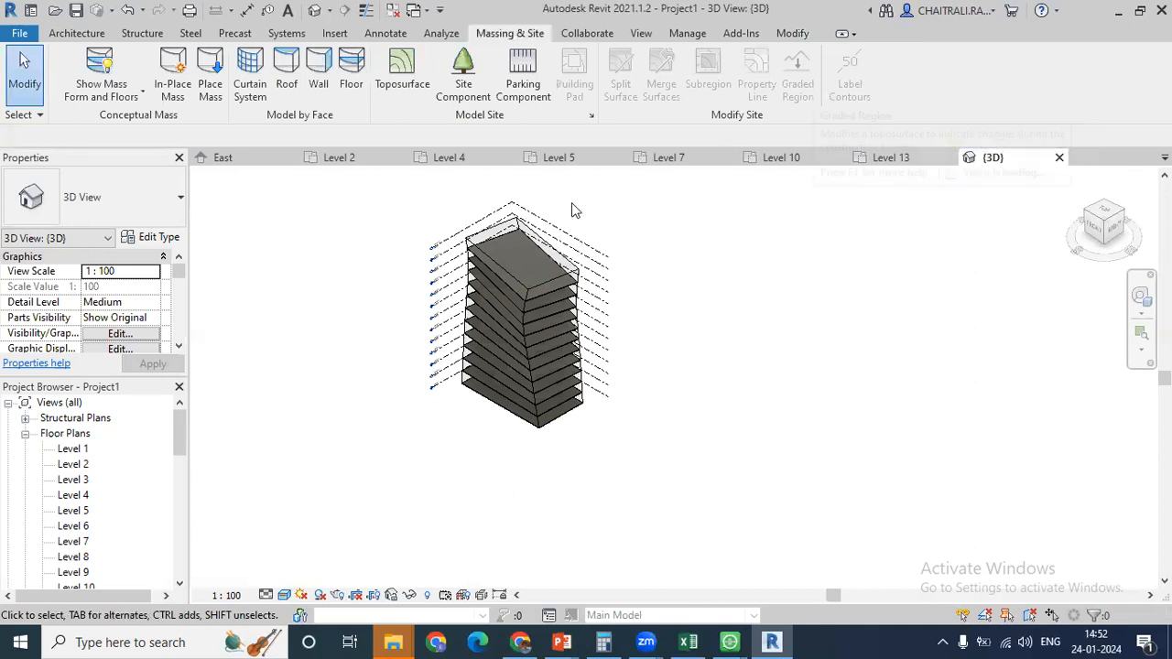
- Create a Generic - 200mm basic wall by face on the long back face of the twisted mass
scroll(488, 235, up, 4)
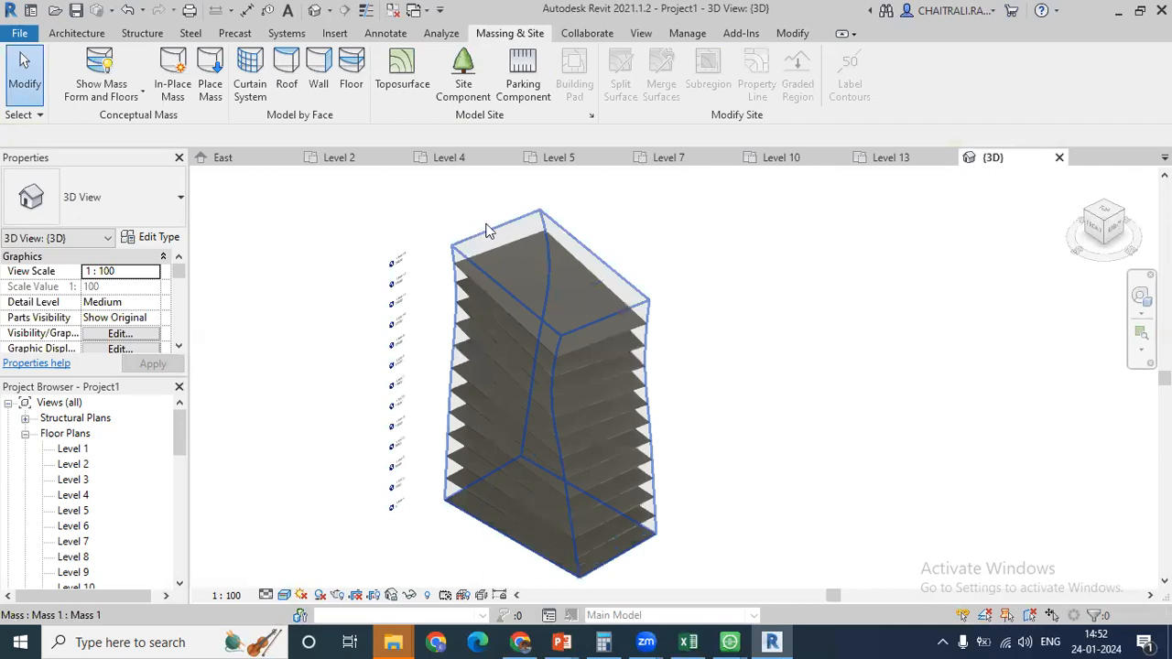
scroll(407, 252, up, 2)
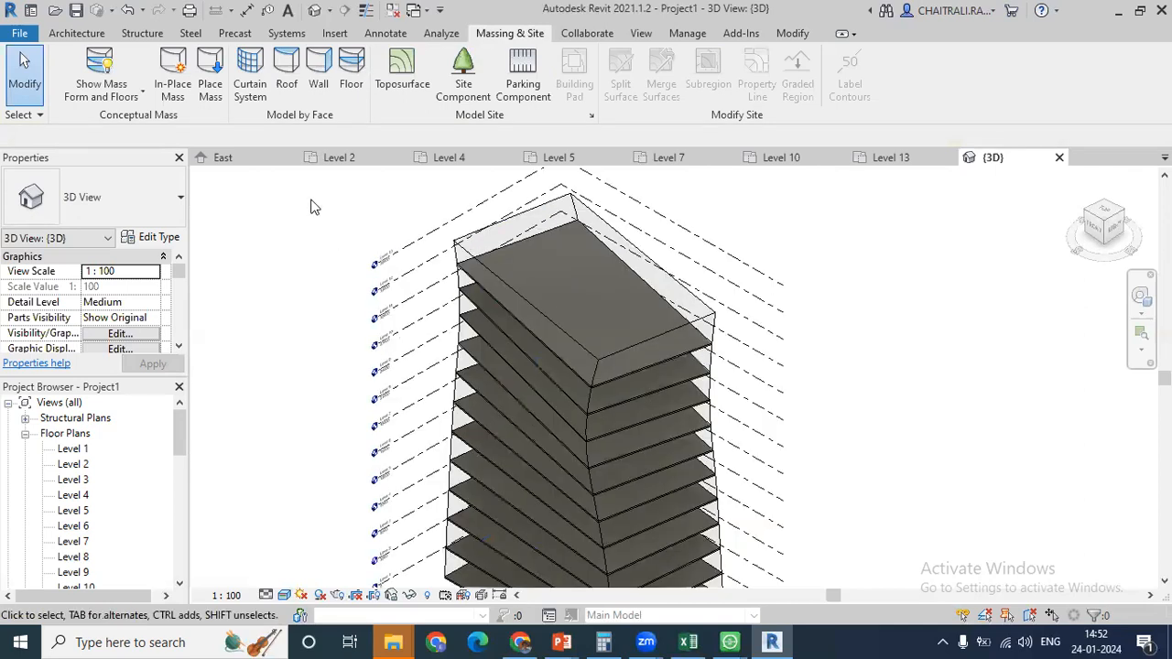
click(320, 85)
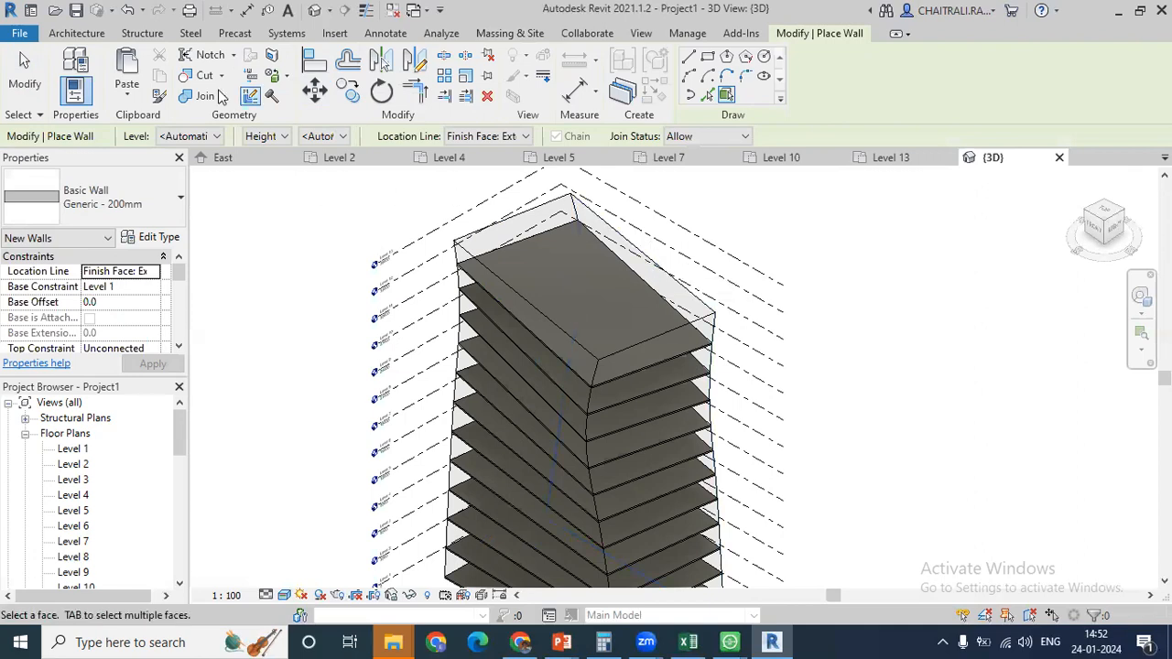
click(513, 33)
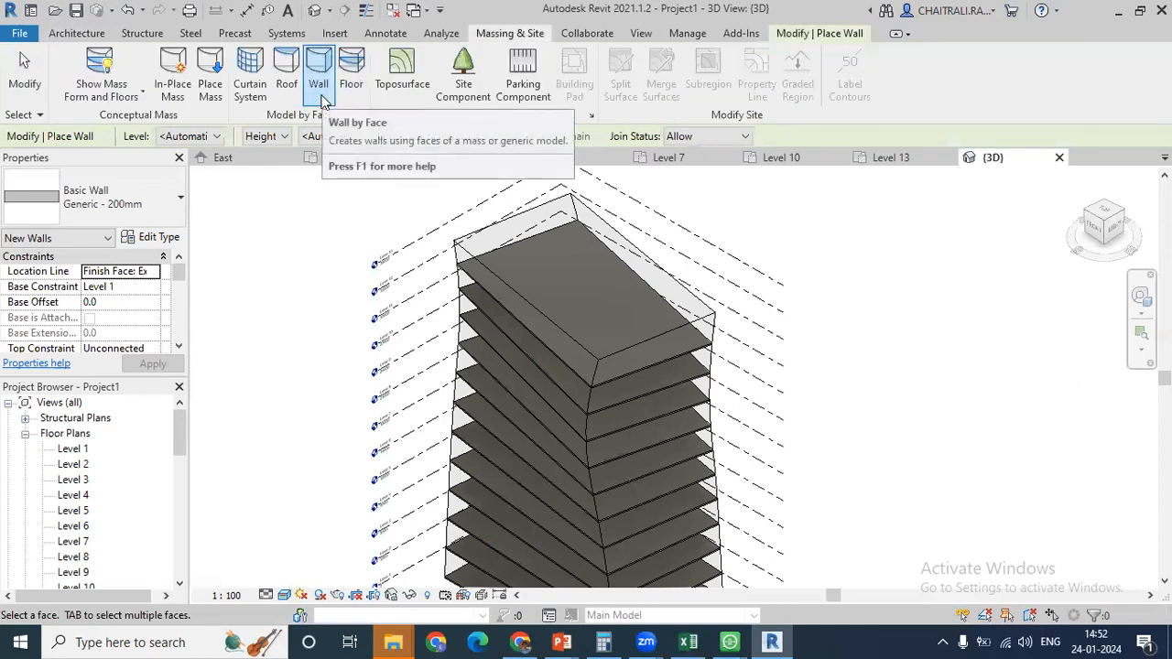
click(594, 215)
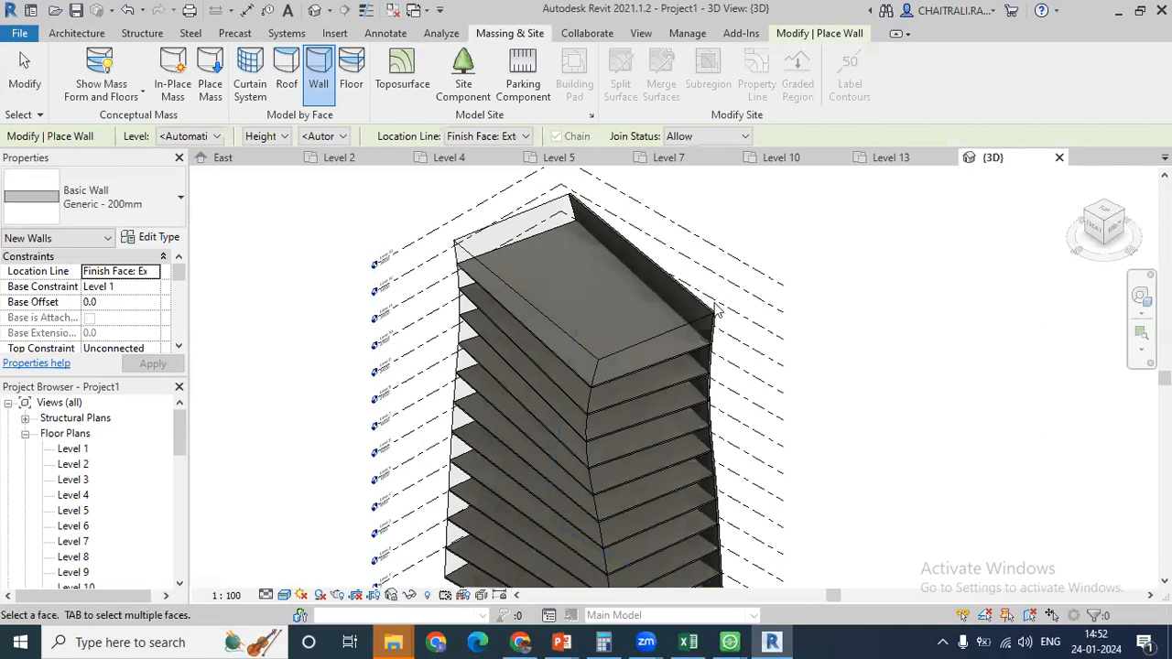
scroll(748, 313, down, 2)
mouse_move(754, 321)
shift+middle_down()
mouse_move(608, 318)
mouse_move(814, 324)
mouse_move(769, 330)
shift+middle_up()
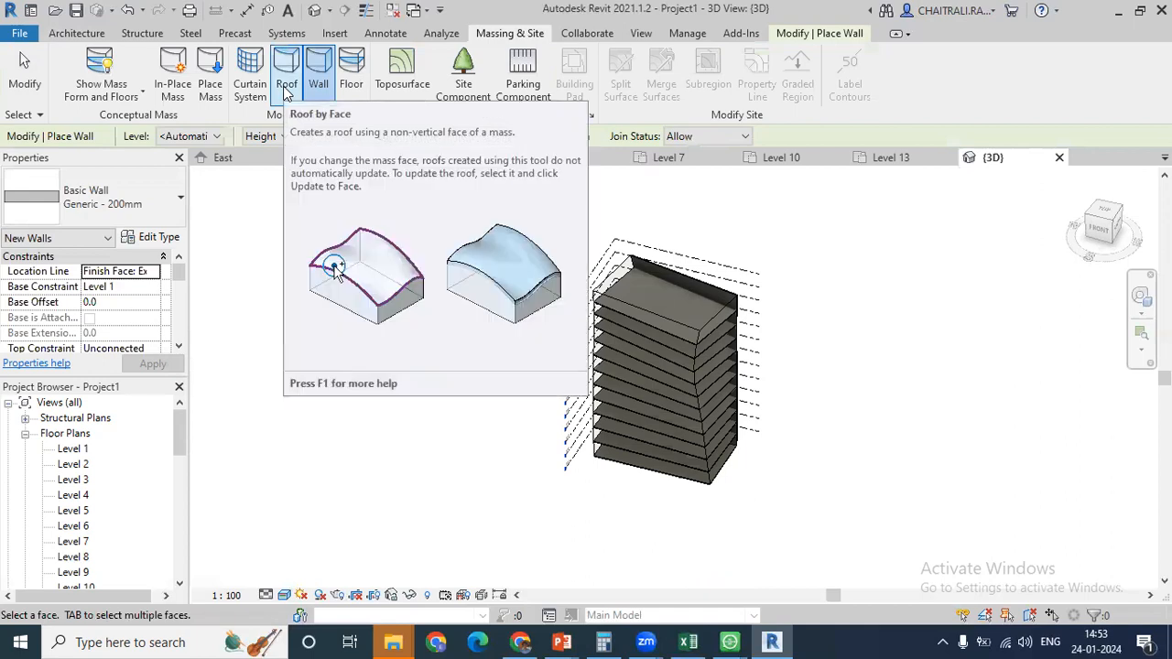
- Create a Generic - 400mm basic roof by face on the top face of the mass, referenced to Level 13
click(286, 84)
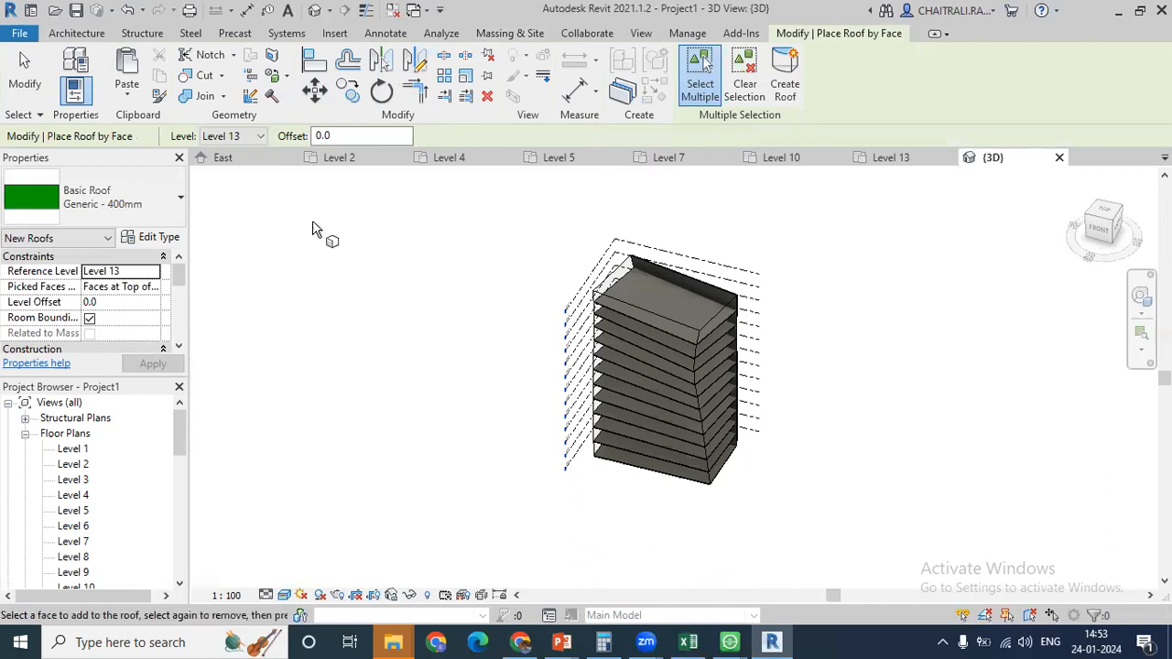
scroll(539, 280, up, 2)
middle_drag(521, 284, 441, 265)
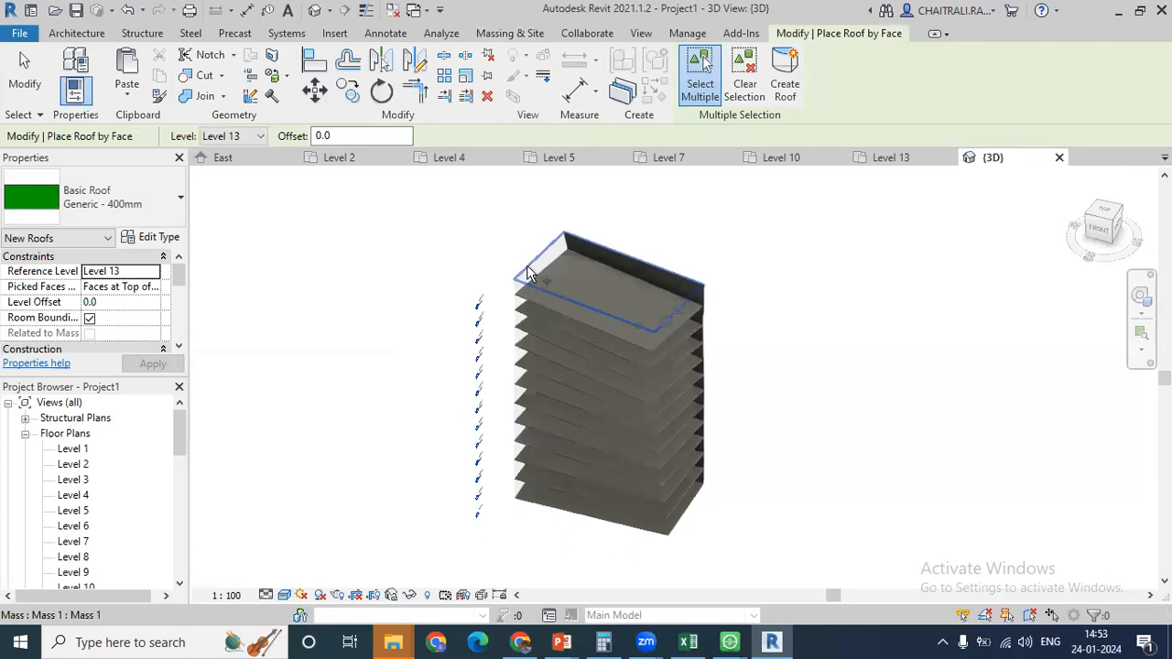
click(527, 267)
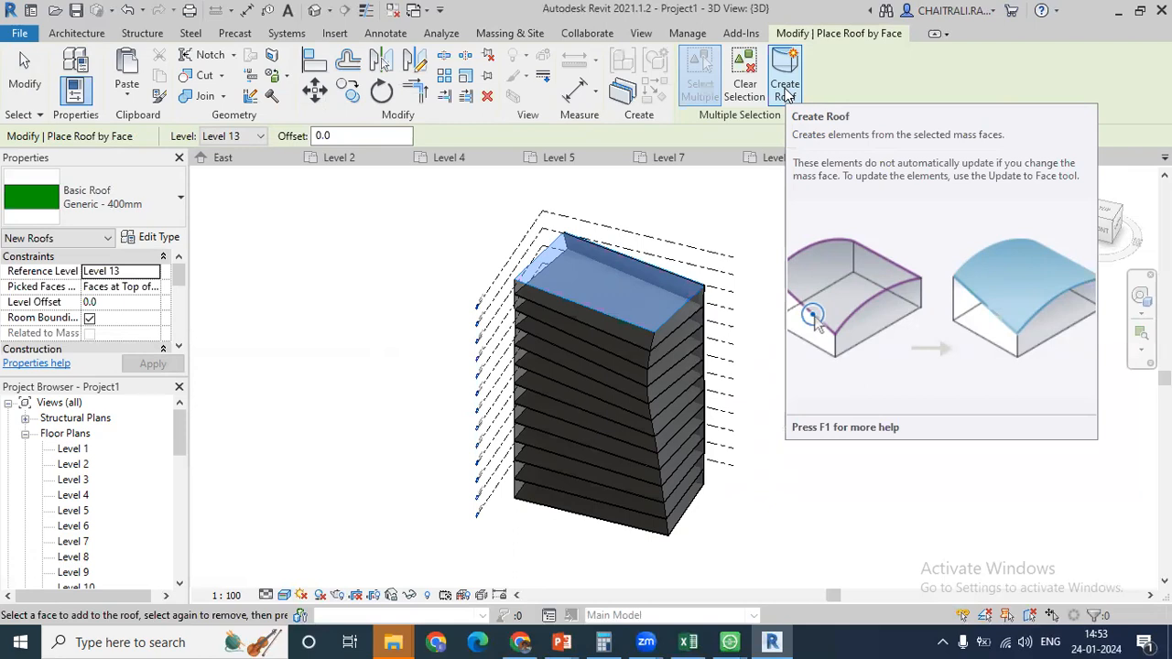
click(785, 89)
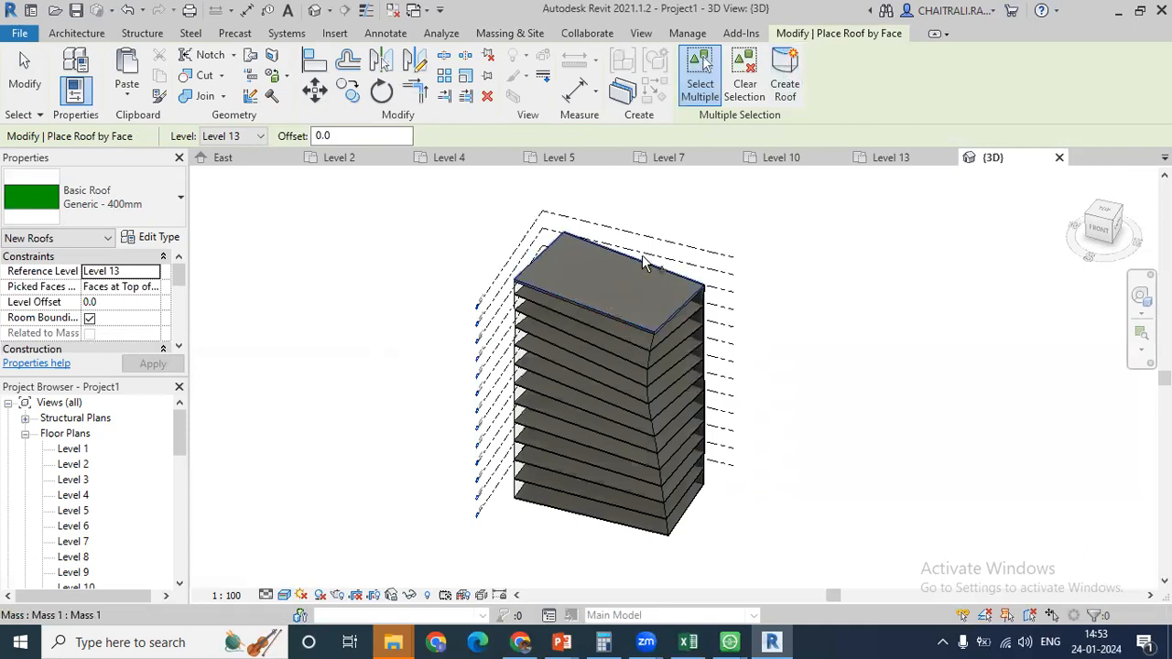
key(Escape)
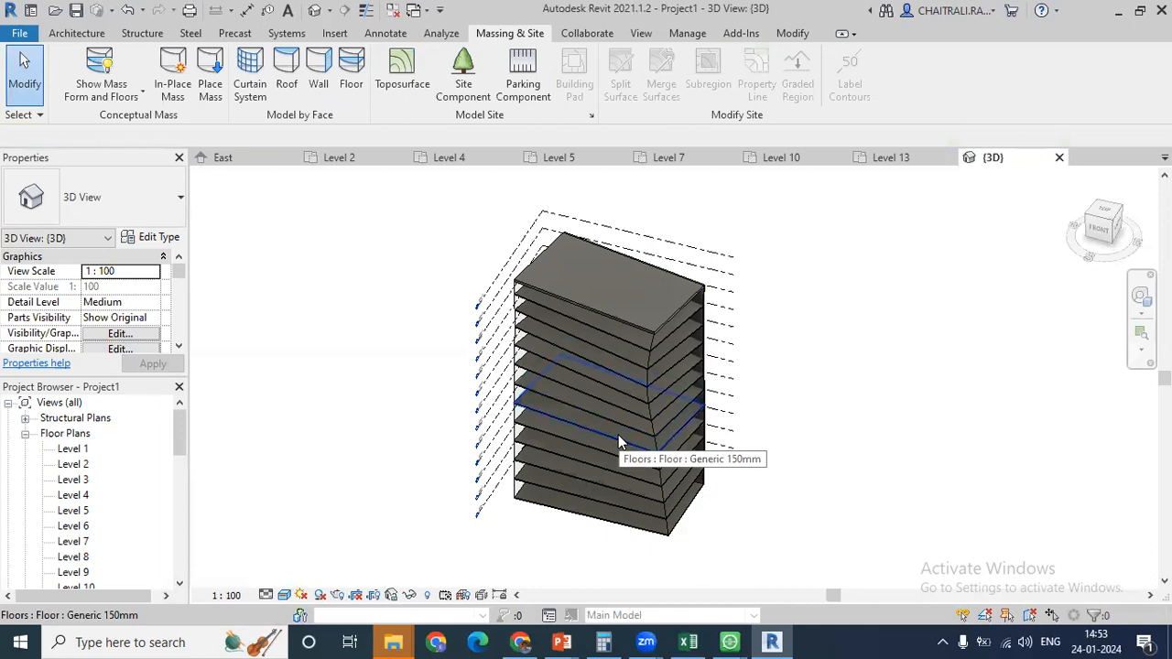
- Create a 1500 x 3000mm curtain system by face on the narrow right face of the mass and end the command
middle_drag(367, 342, 348, 295)
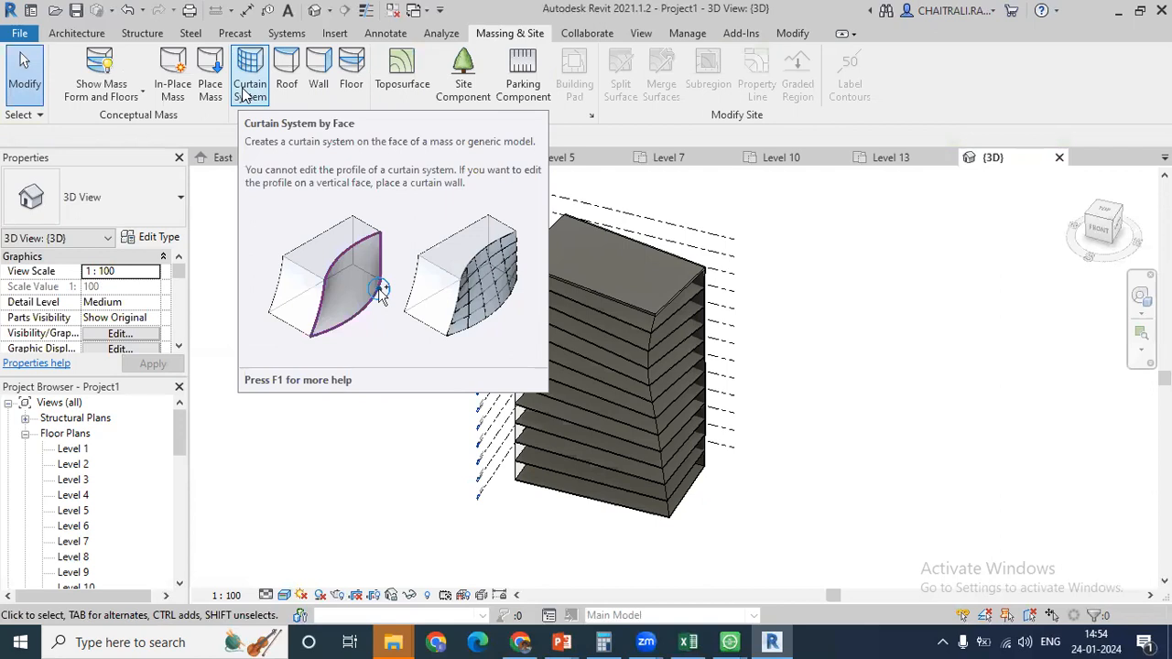
click(248, 84)
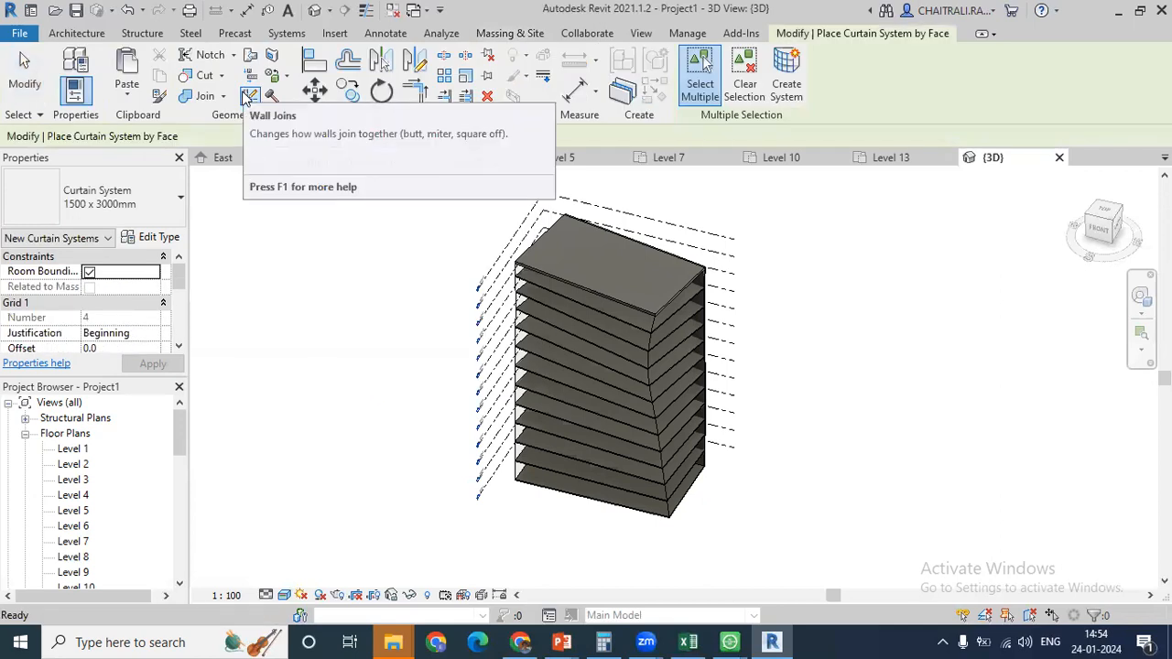
middle_drag(411, 327, 343, 270)
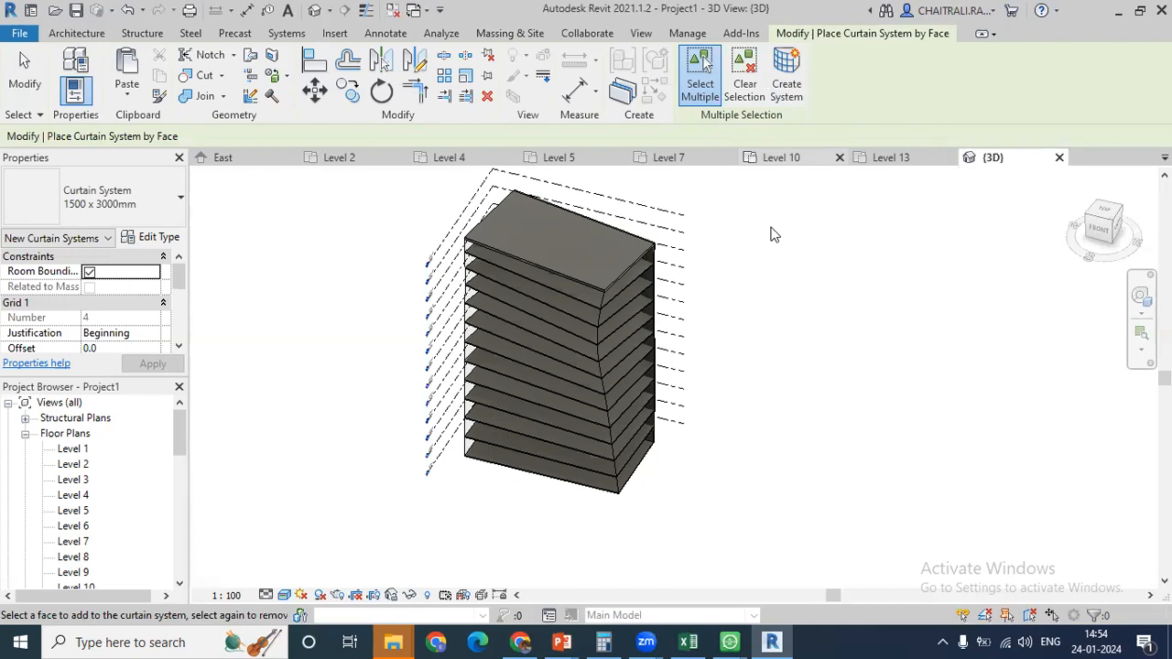
click(630, 481)
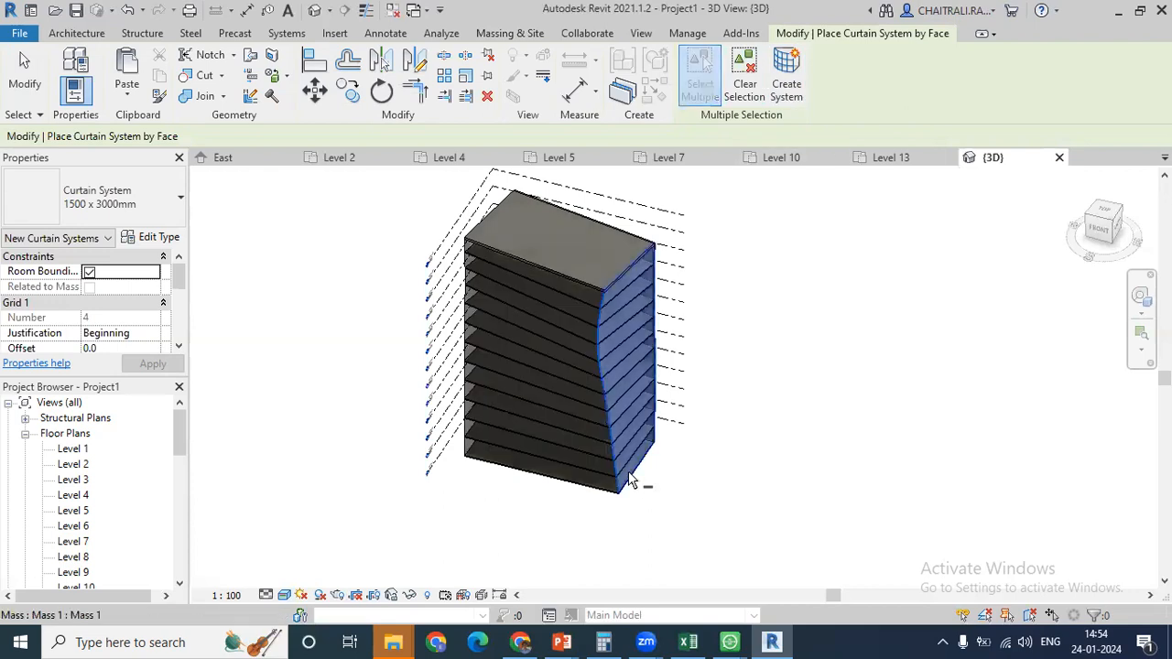
click(791, 97)
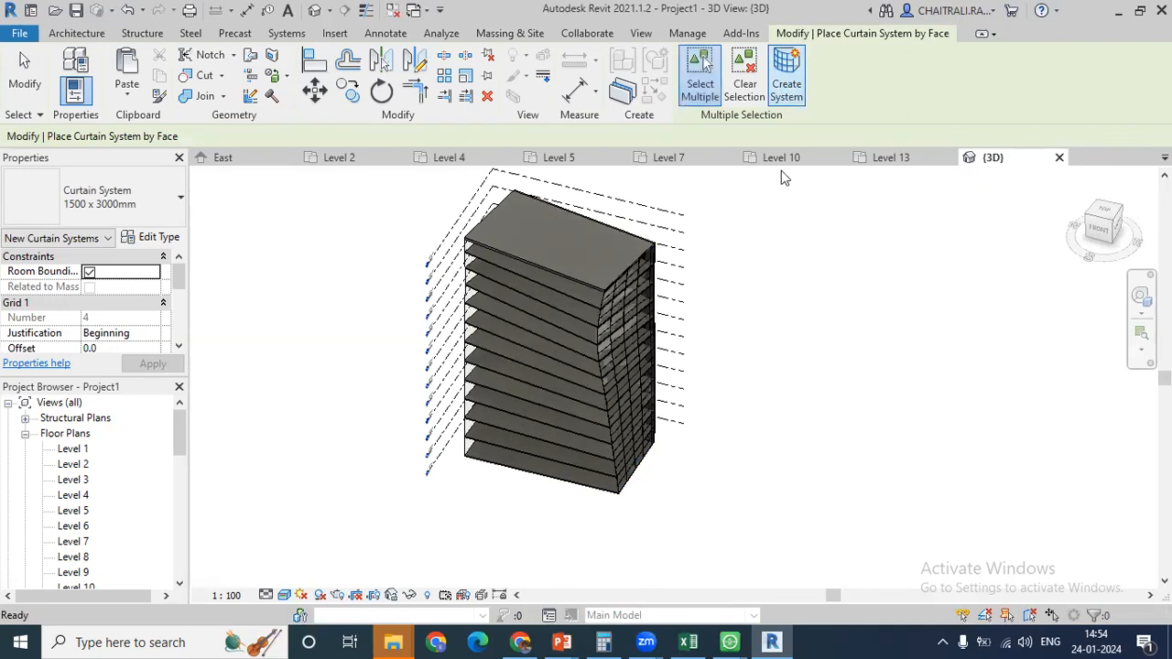
scroll(645, 362, up, 3)
scroll(591, 304, up, 3)
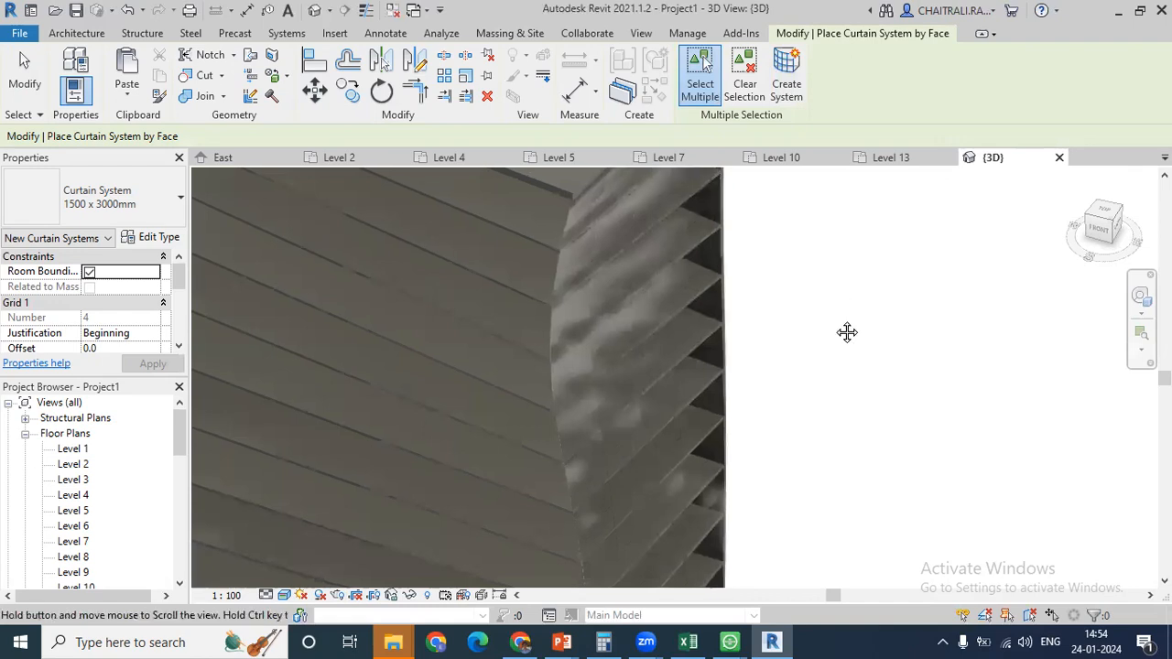
scroll(840, 326, down, 2)
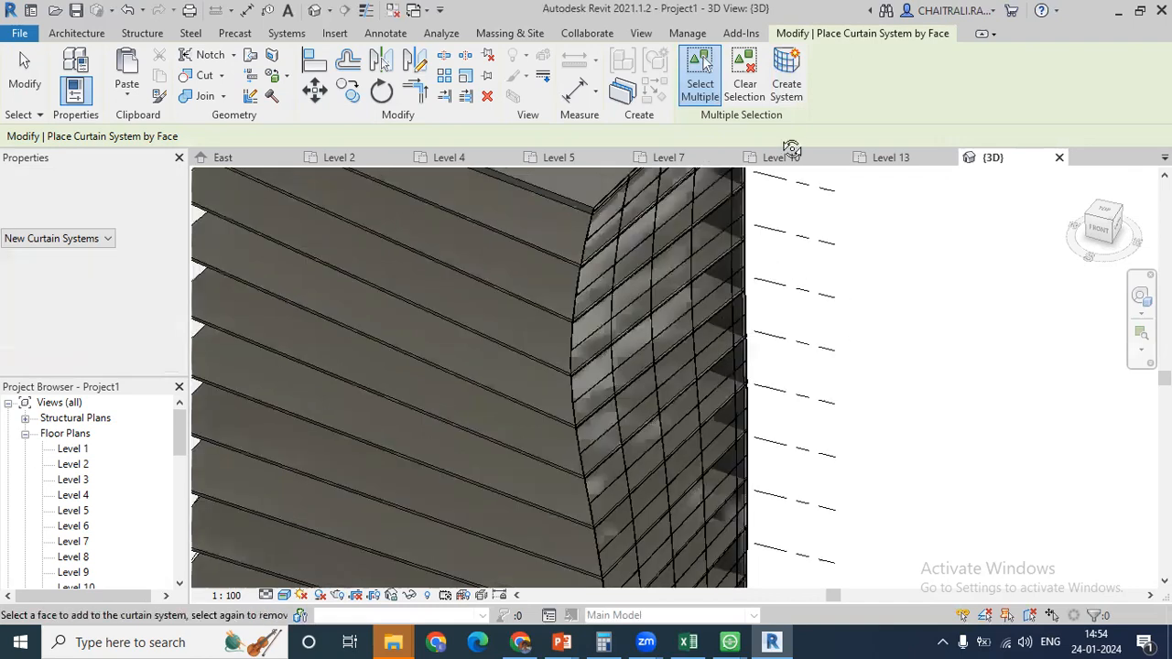
shift+middle_drag(792, 150, 804, 366)
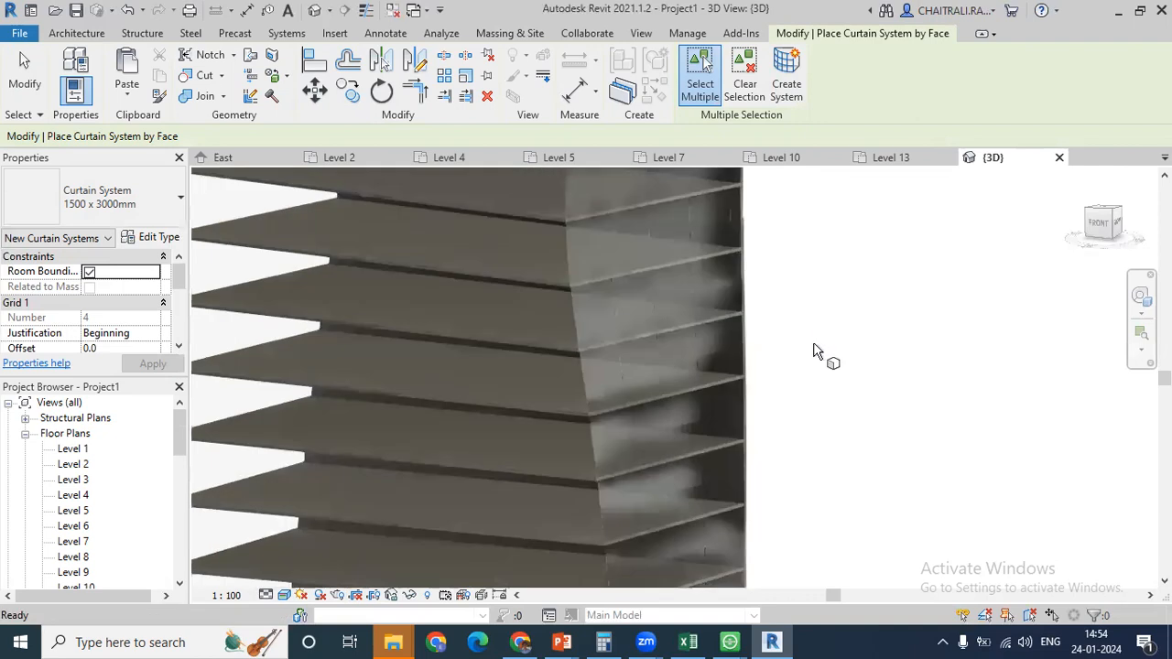
scroll(824, 365, down, 4)
key(Escape)
key(Escape)
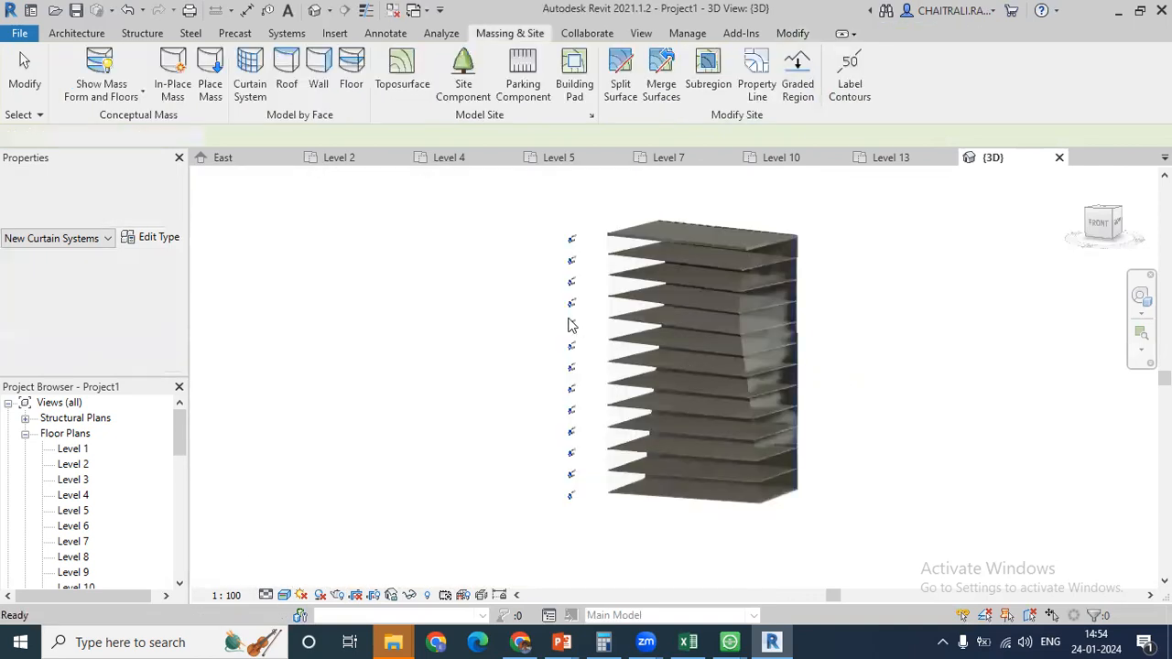
- Create a 1500 x 3000mm curtain system by face on the narrow left face of the mass
shift+middle_drag(468, 340, 594, 411)
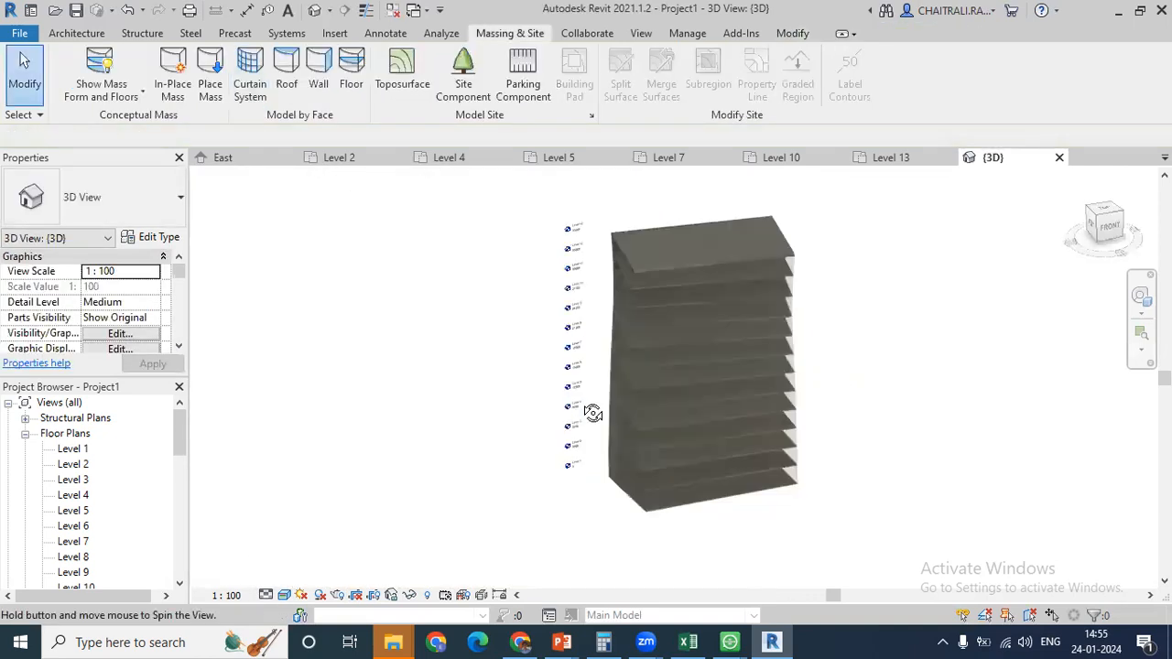
click(244, 75)
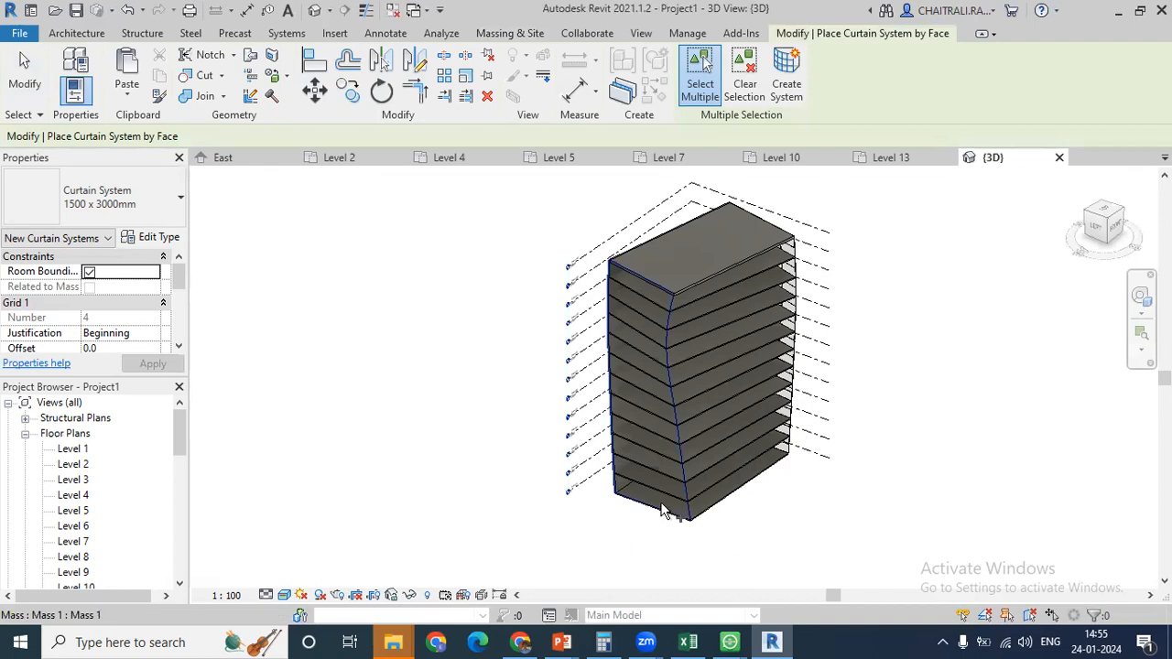
click(664, 511)
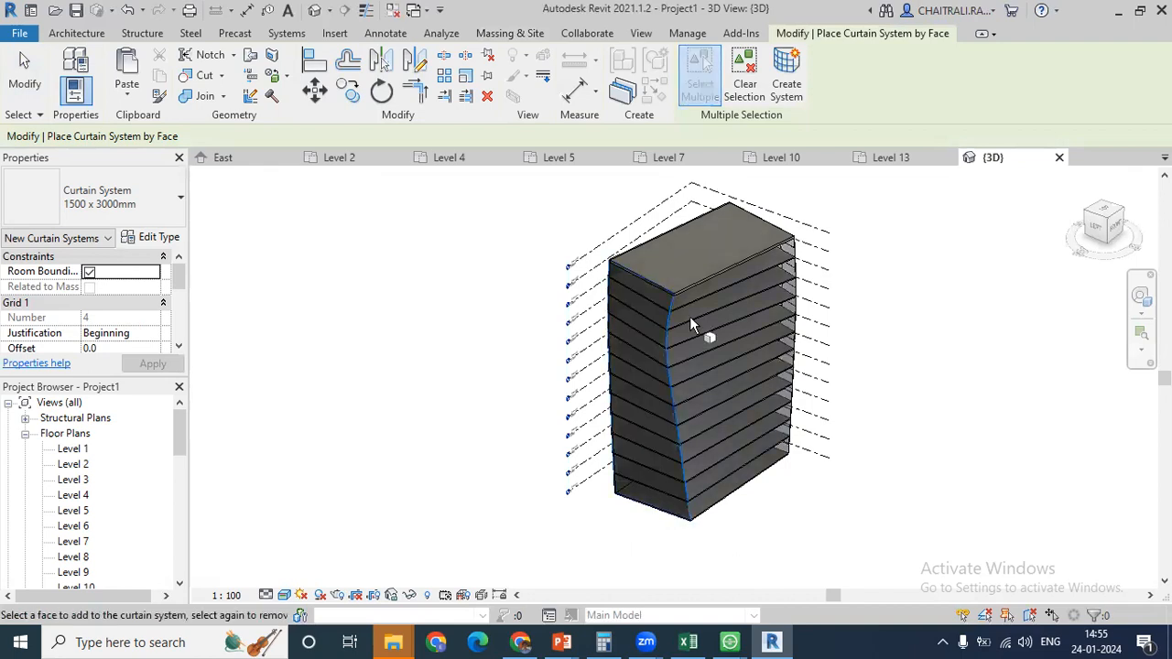
click(786, 91)
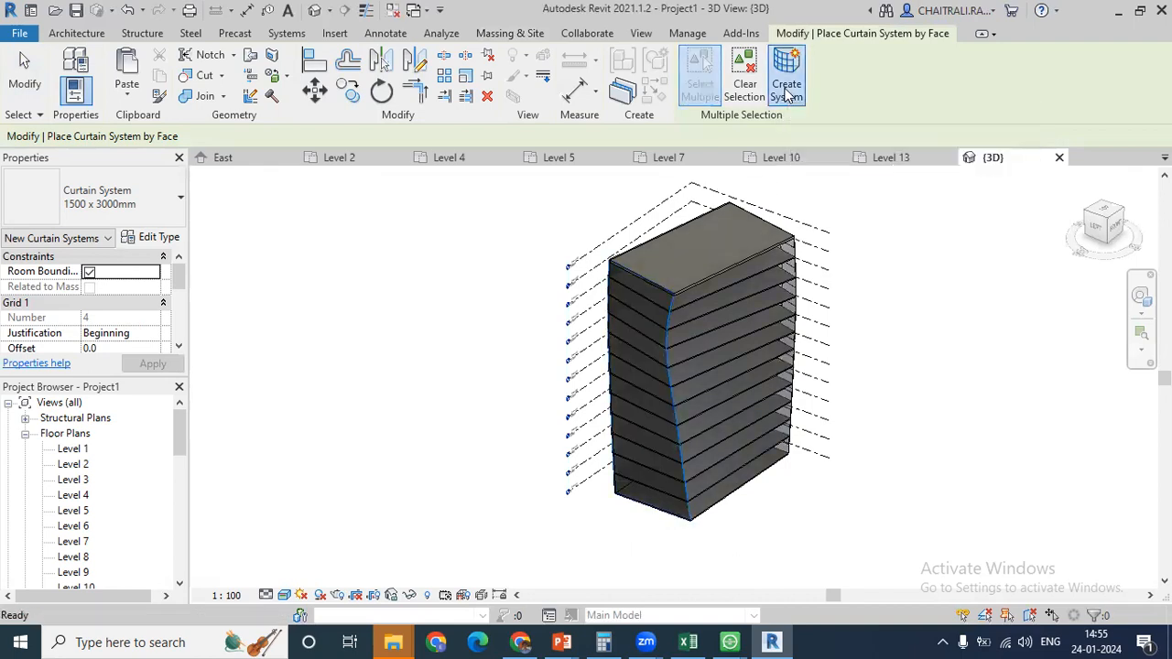
- Create a 1500 x 3000mm curtain system on the long front face of the mass and leave the command
click(789, 456)
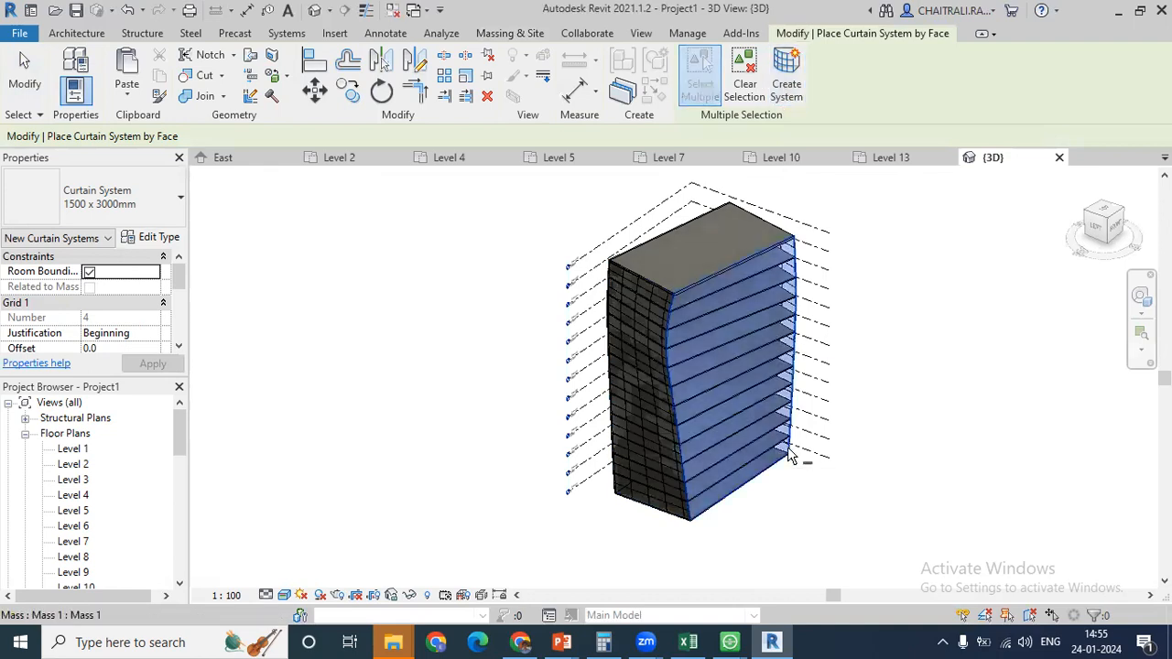
click(793, 87)
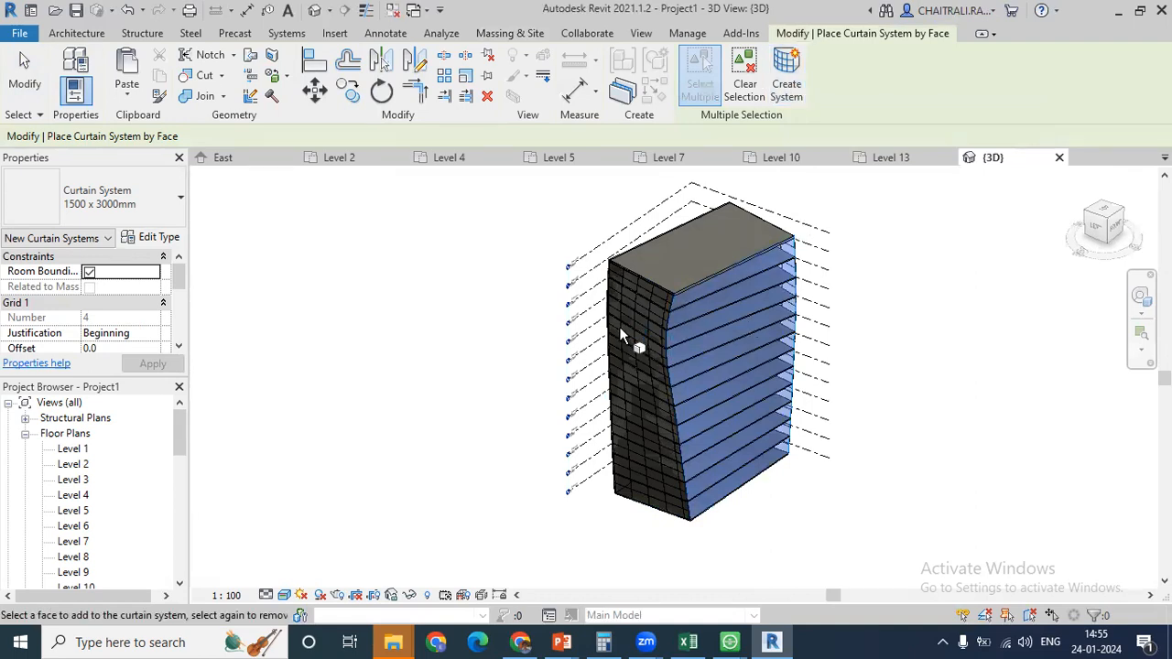
key(Escape)
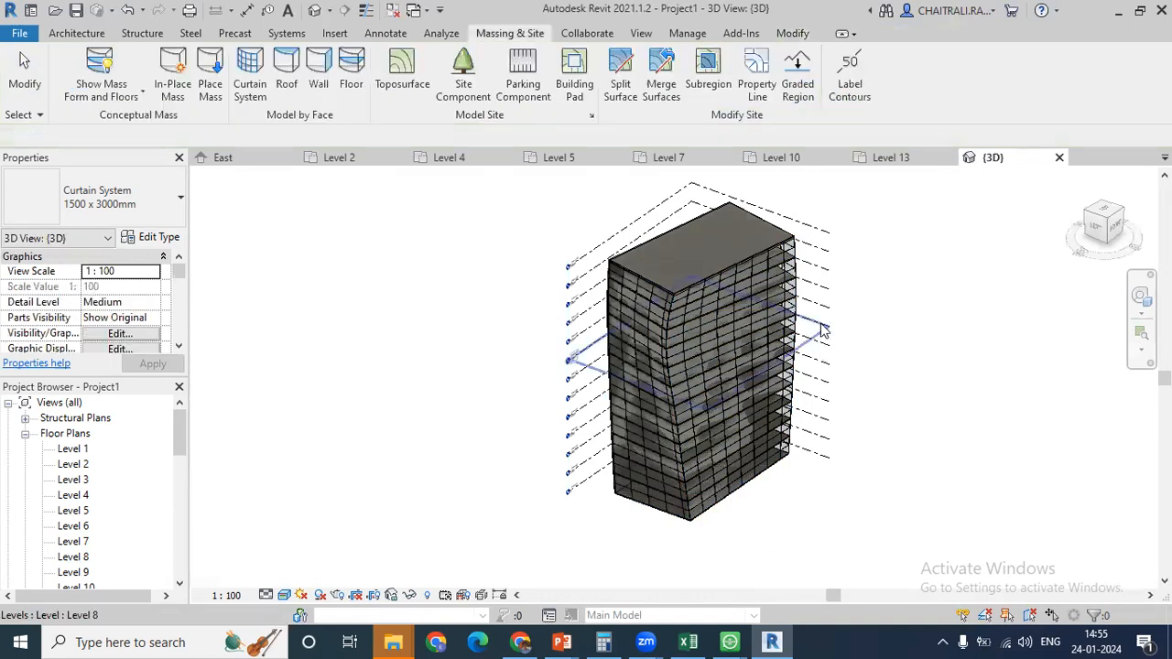
key(Escape)
shift+middle_drag(765, 259, 699, 321)
shift+middle_drag(800, 324, 629, 405)
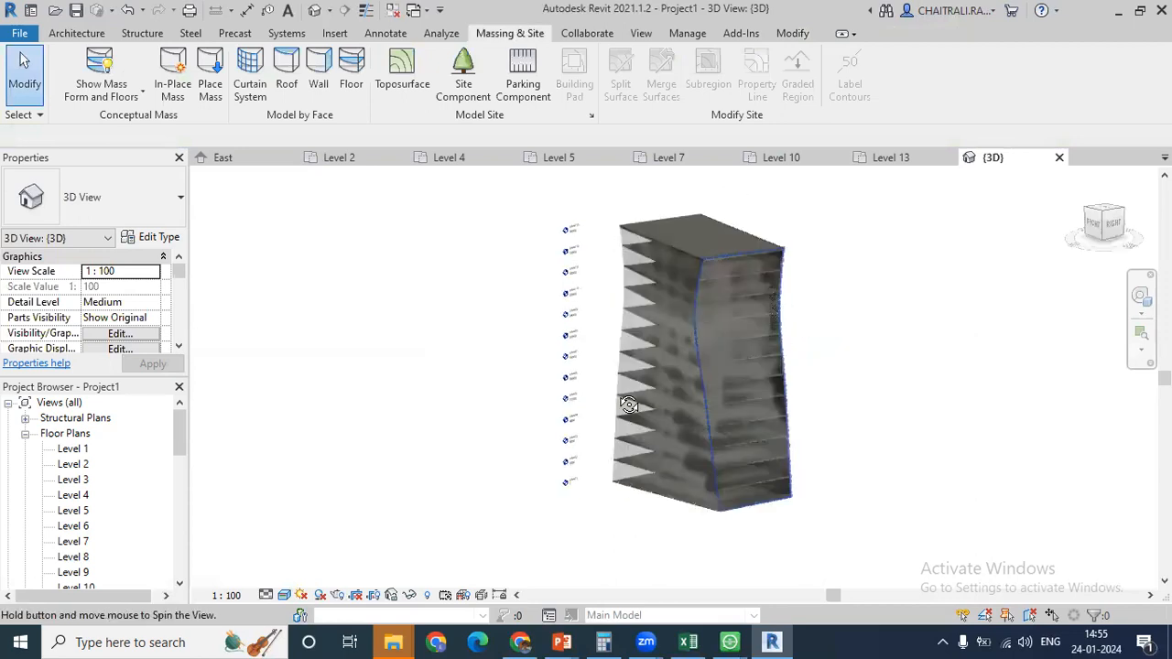
shift+middle_drag(649, 358, 688, 358)
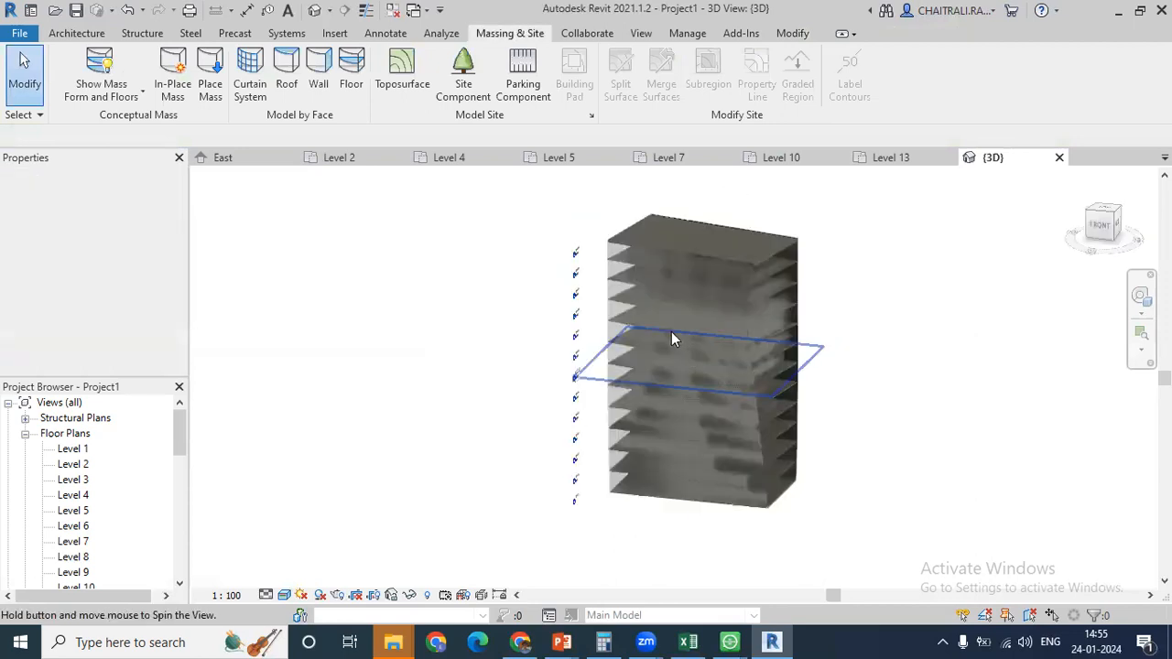
scroll(671, 339, up, 2)
scroll(561, 344, up, 4)
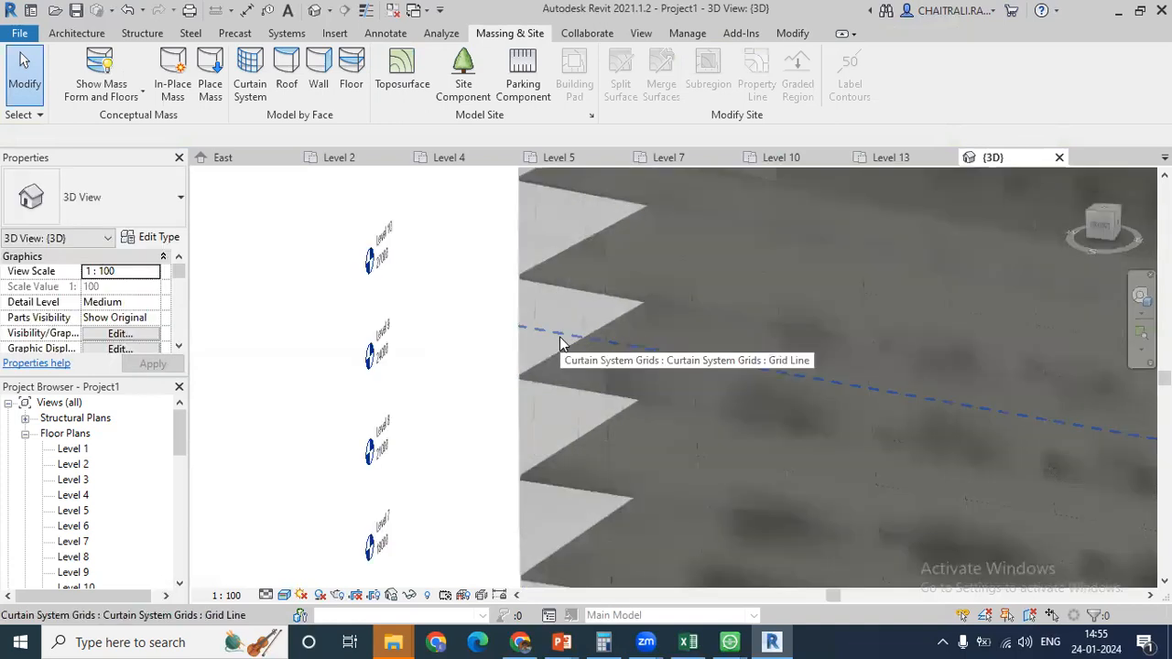
- Examine the curtain grid lines and floor edges close up on the long front face of the building
scroll(560, 336, up, 3)
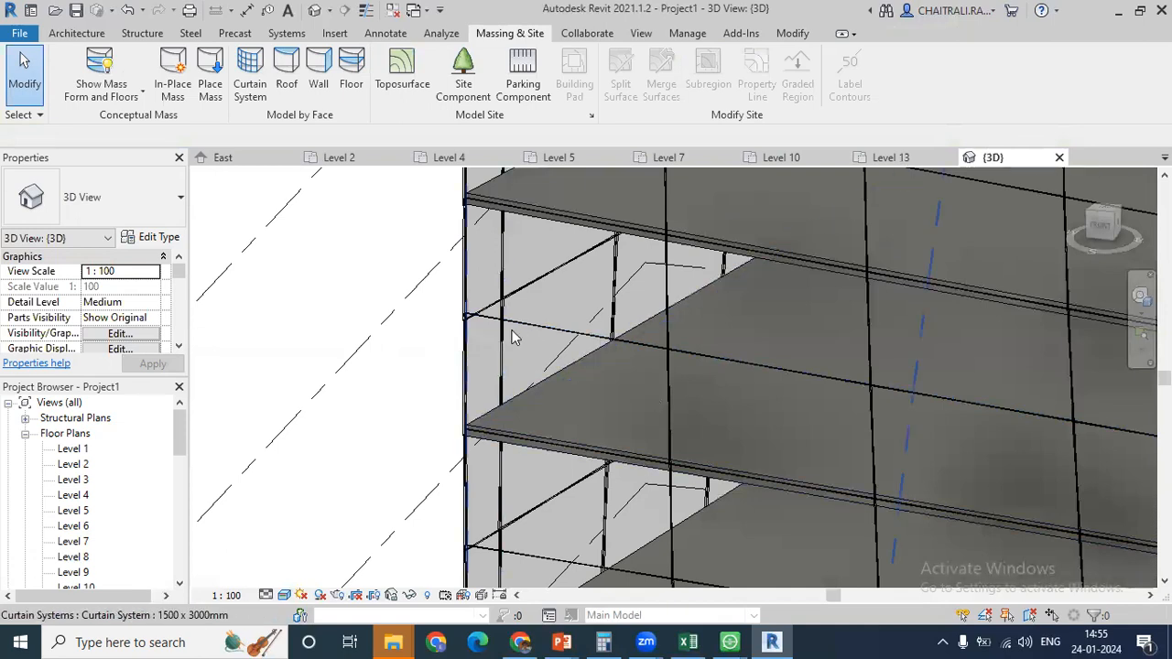
scroll(508, 405, down, 1)
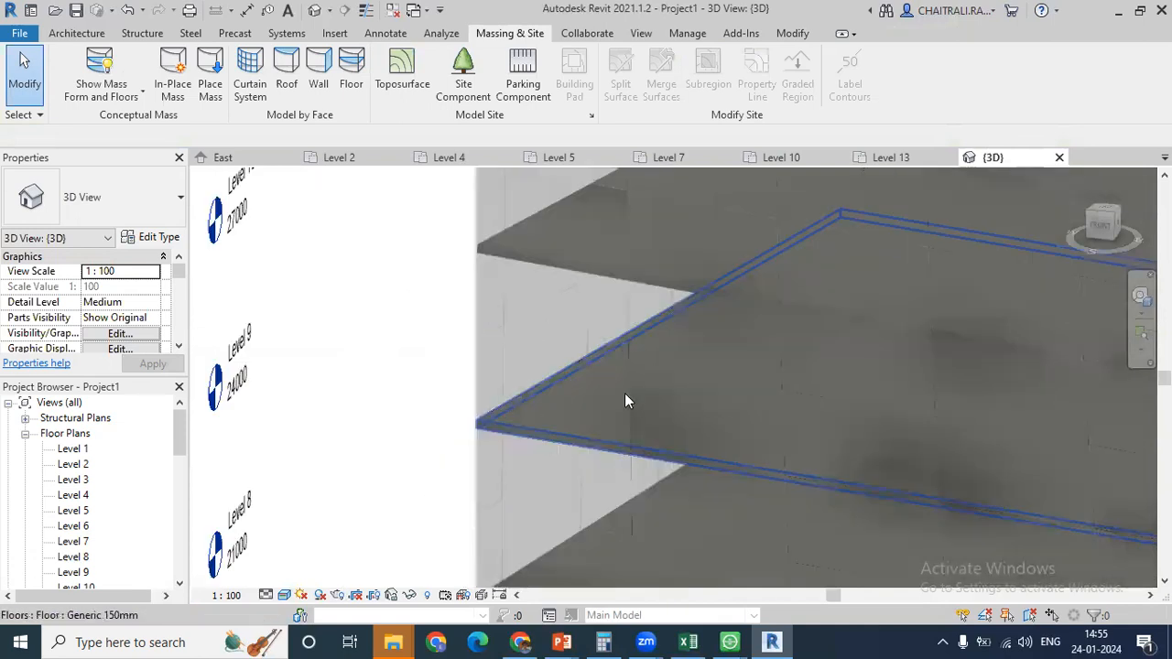
scroll(595, 437, down, 1)
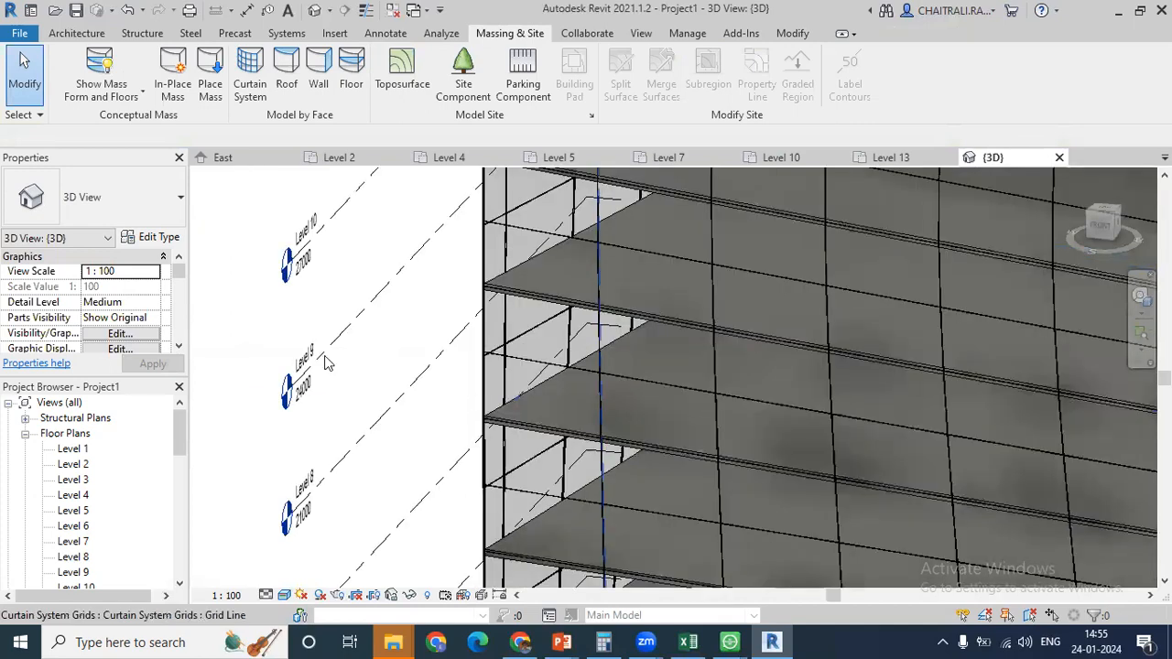
scroll(434, 401, down, 1)
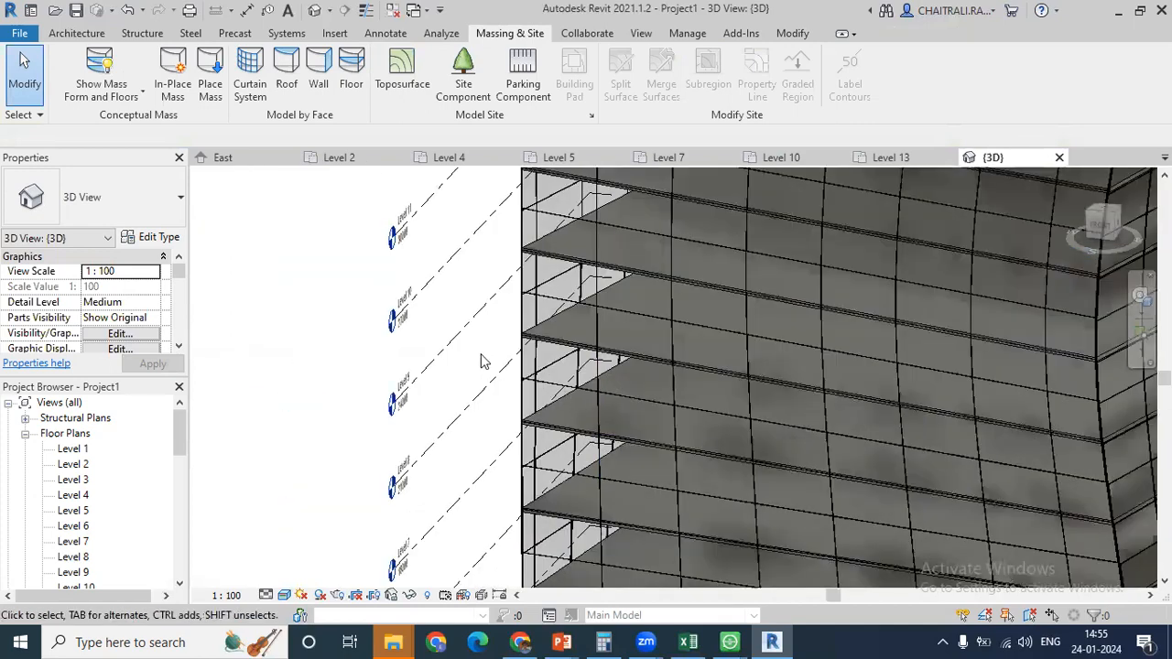
scroll(481, 355, down, 2)
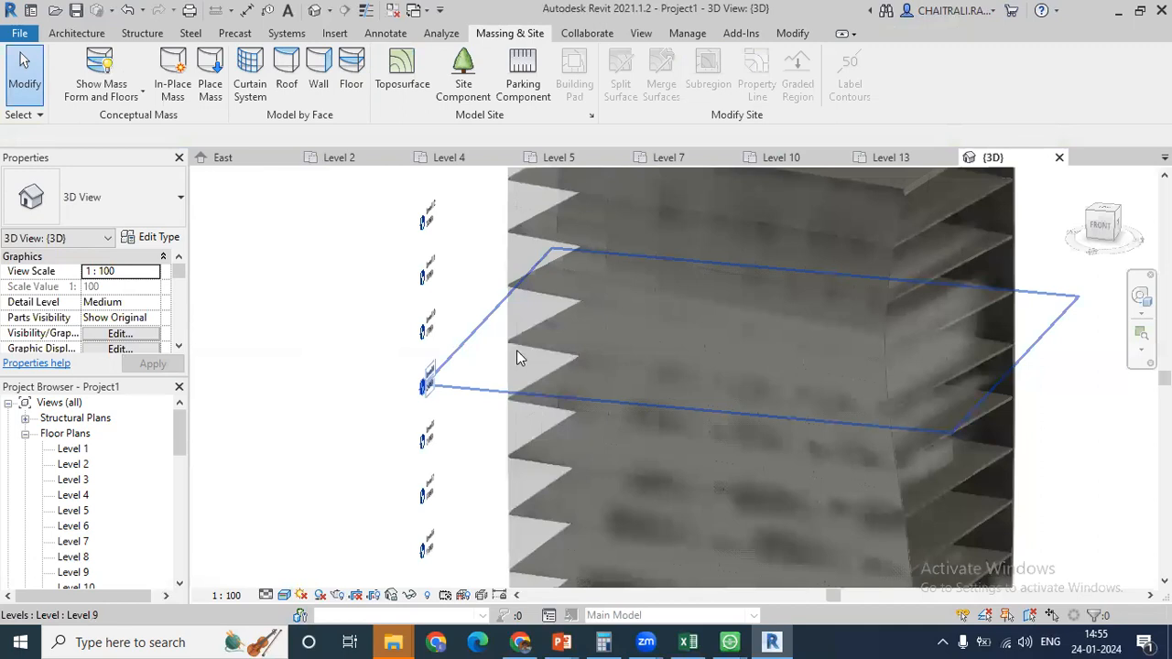
scroll(516, 351, up, 3)
scroll(516, 357, up, 2)
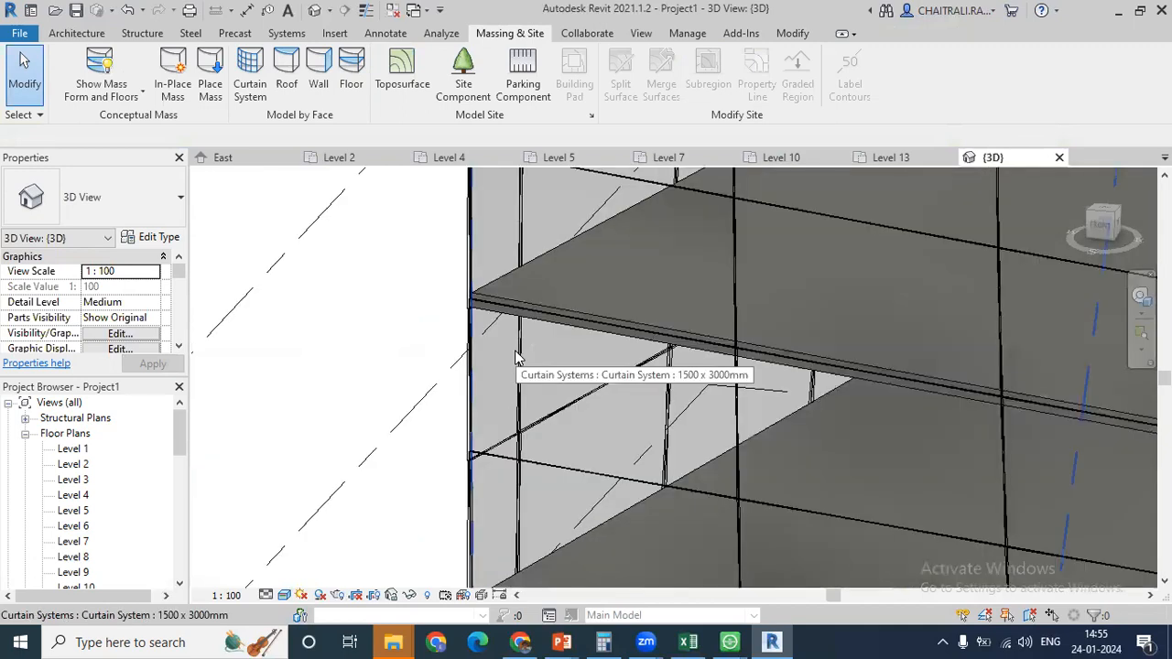
scroll(516, 357, down, 2)
- Place 50 x 150mm rectangular mullions on all grid lines of the curtain system on the long front face
click(103, 37)
scroll(424, 316, down, 1)
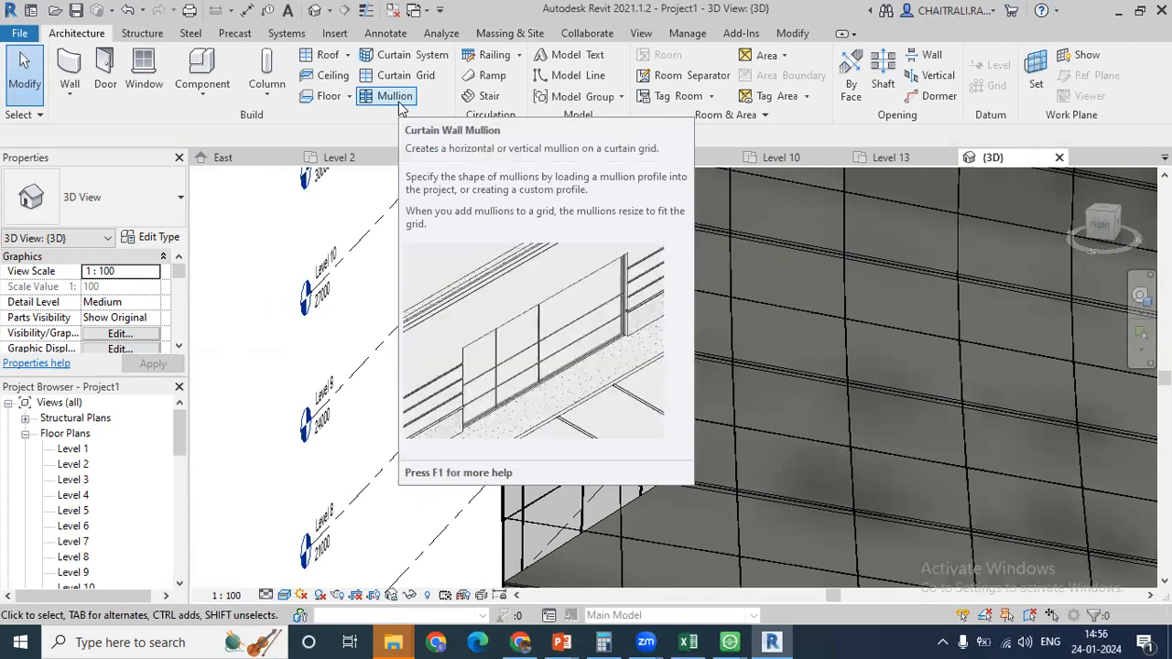
click(396, 97)
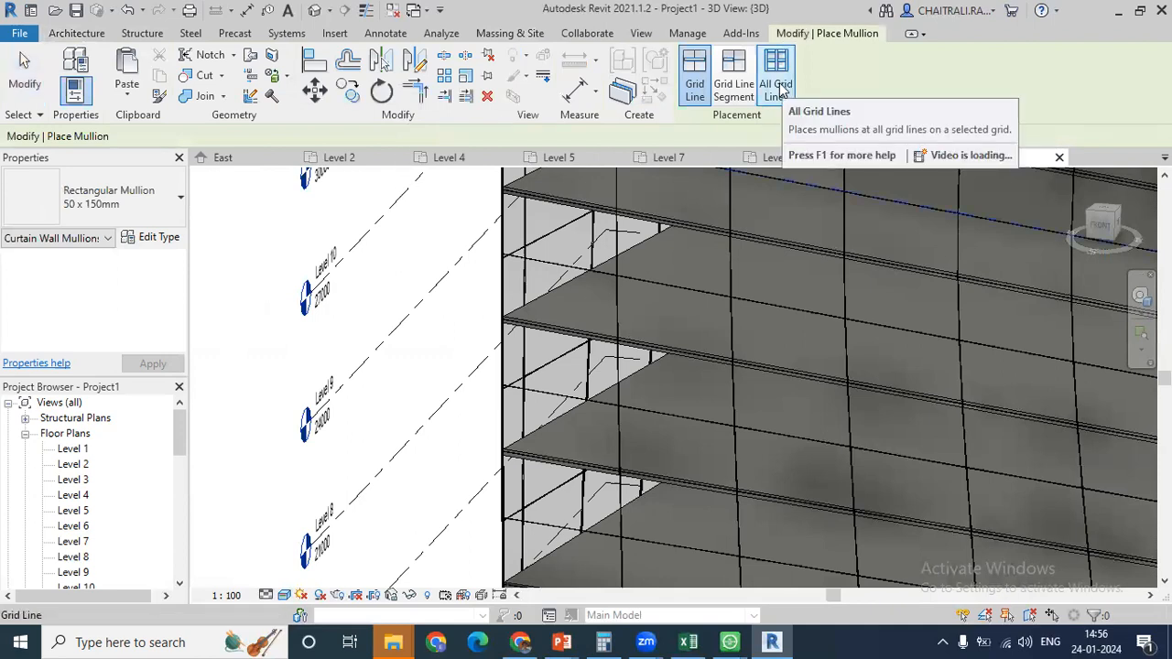
click(779, 87)
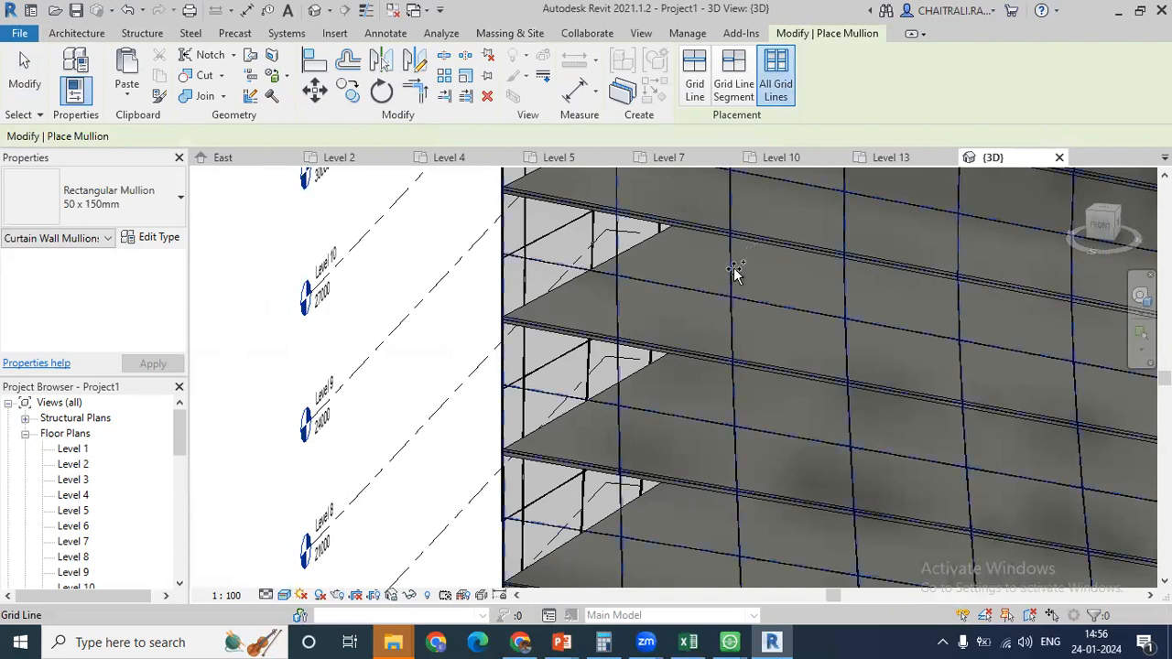
scroll(736, 269, down, 2)
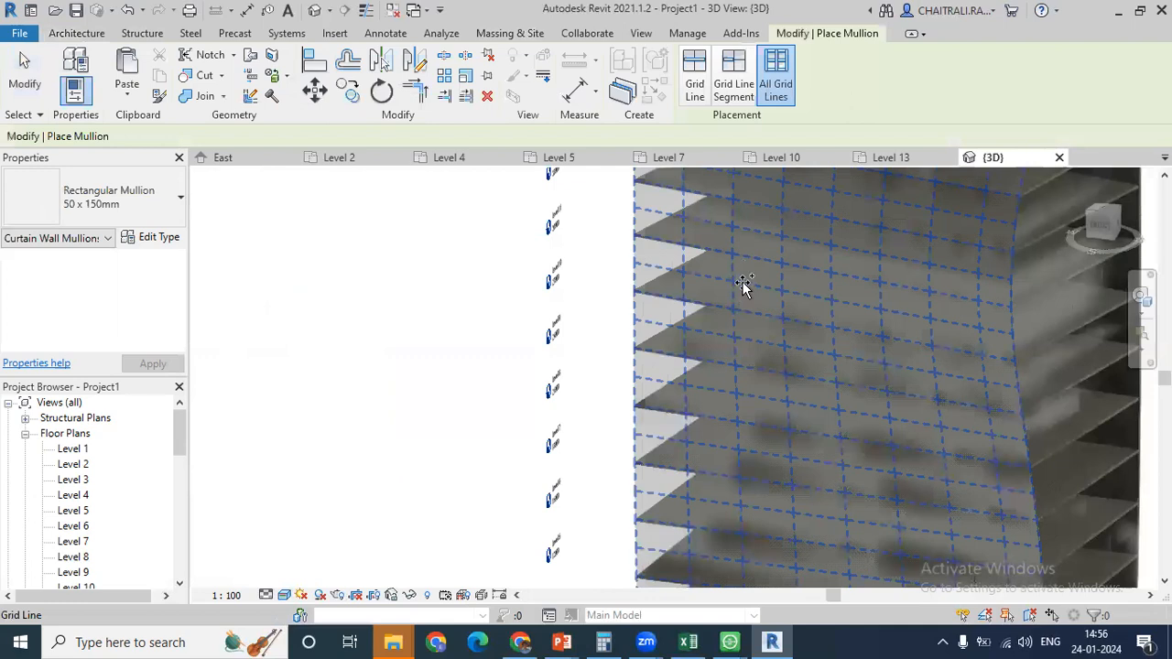
click(743, 284)
click(743, 285)
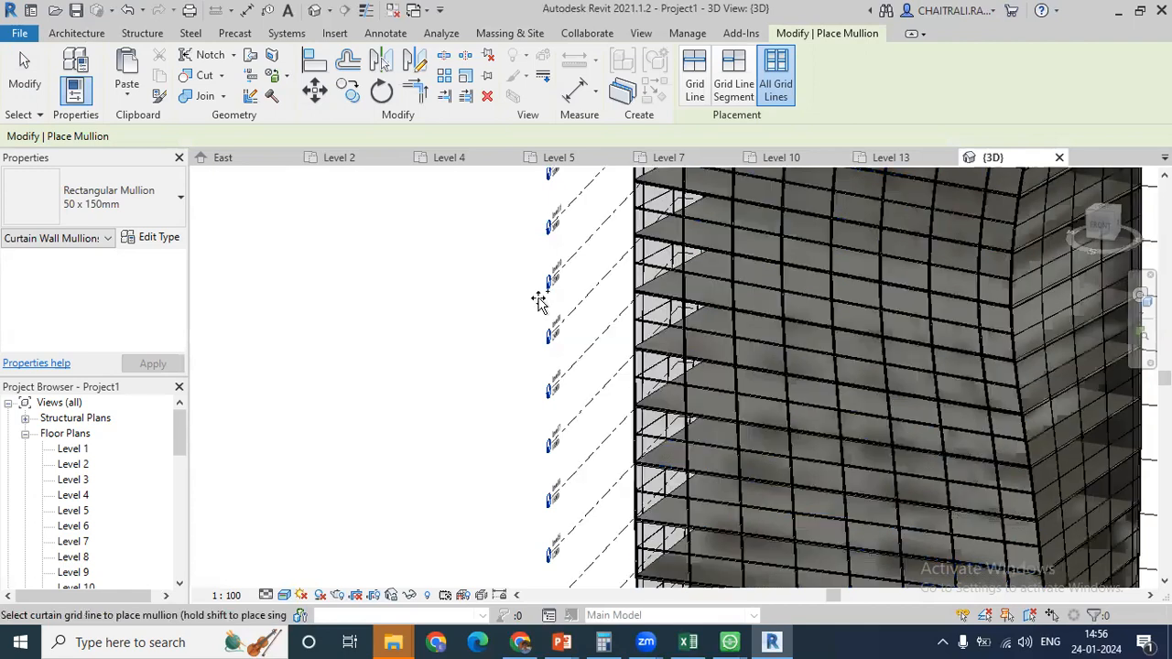
- Inspect the front mullions and place 50 x 150mm rectangular mullions on all grid lines of the narrow right face
scroll(1048, 389, up, 5)
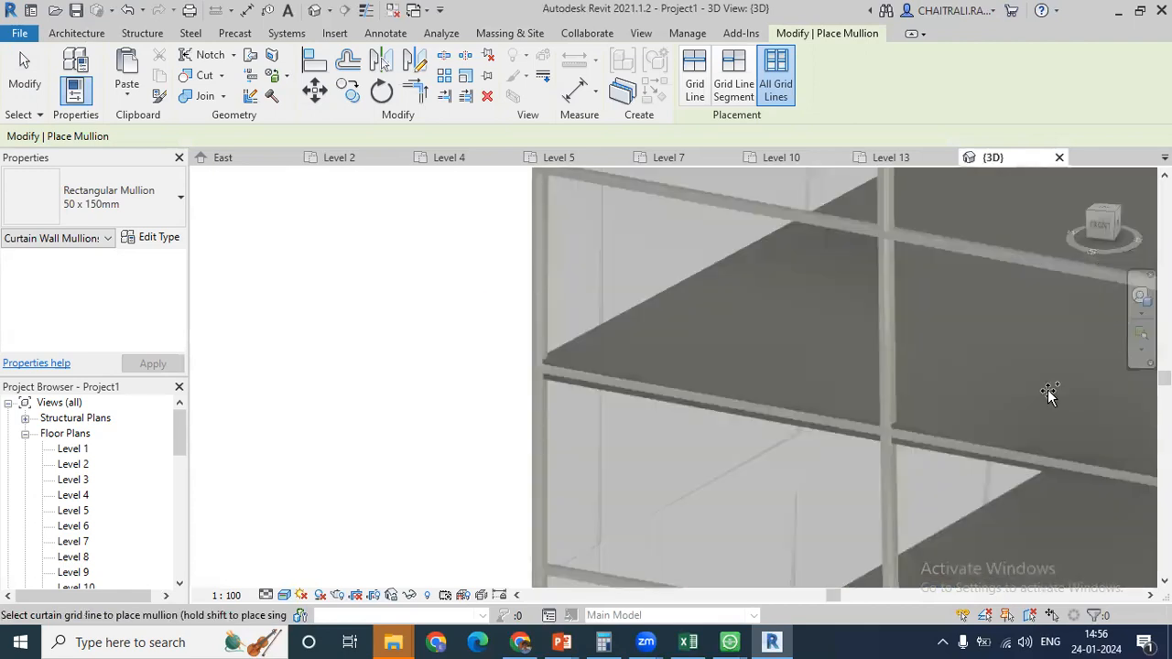
scroll(958, 216, up, 5)
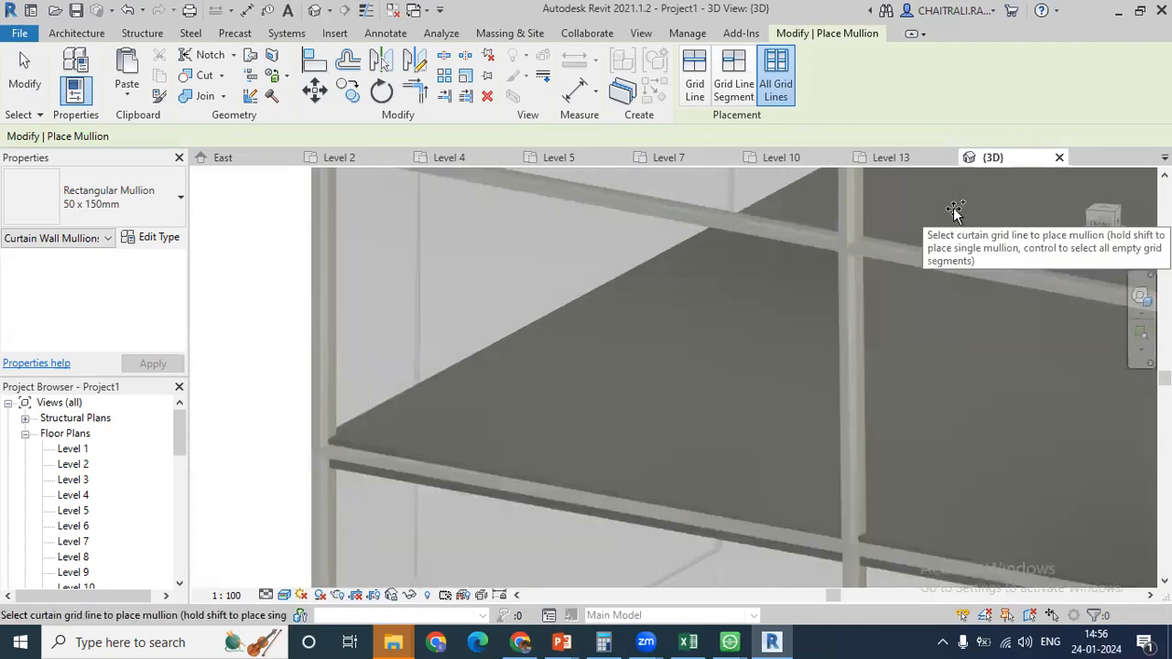
scroll(722, 300, down, 3)
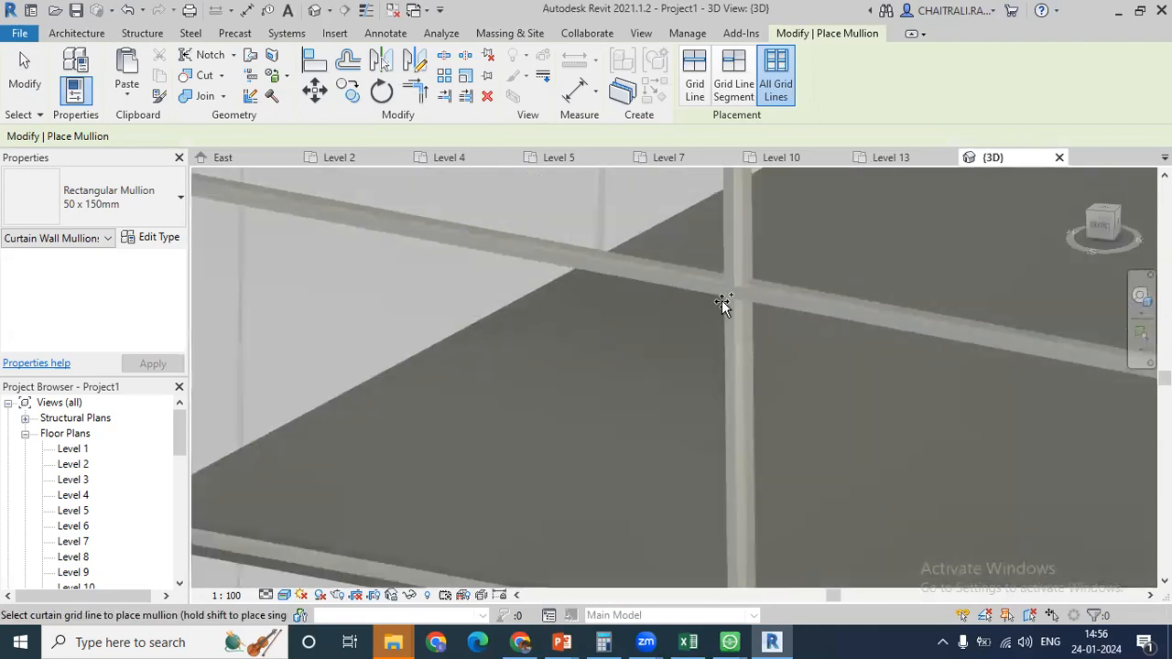
scroll(484, 346, down, 10)
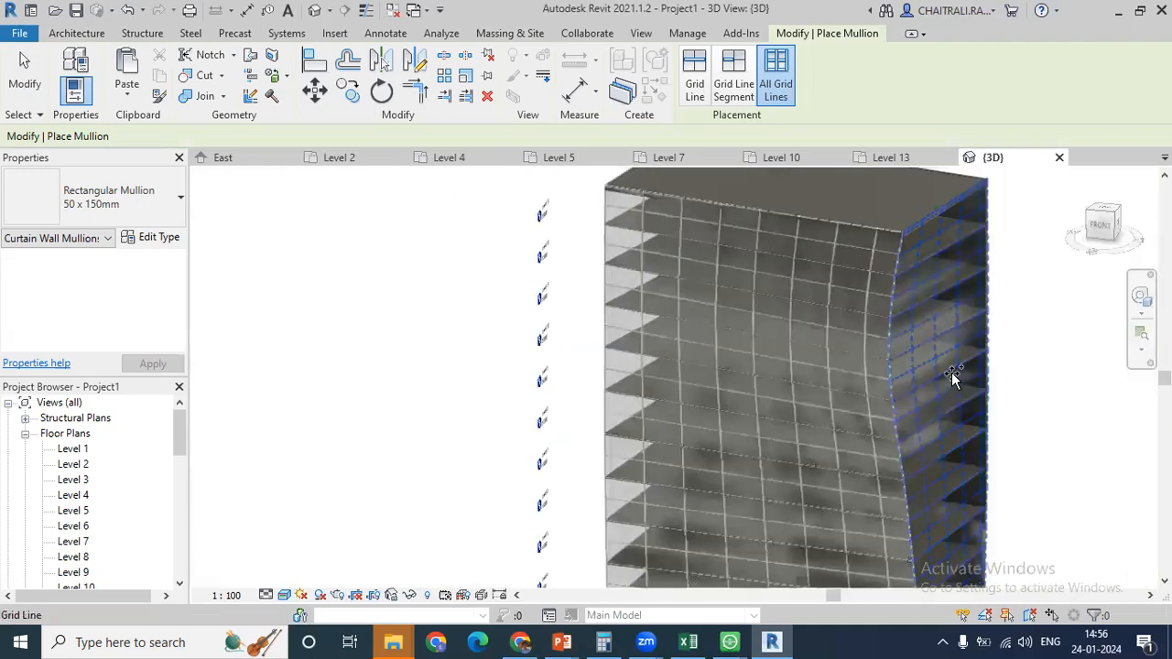
click(946, 370)
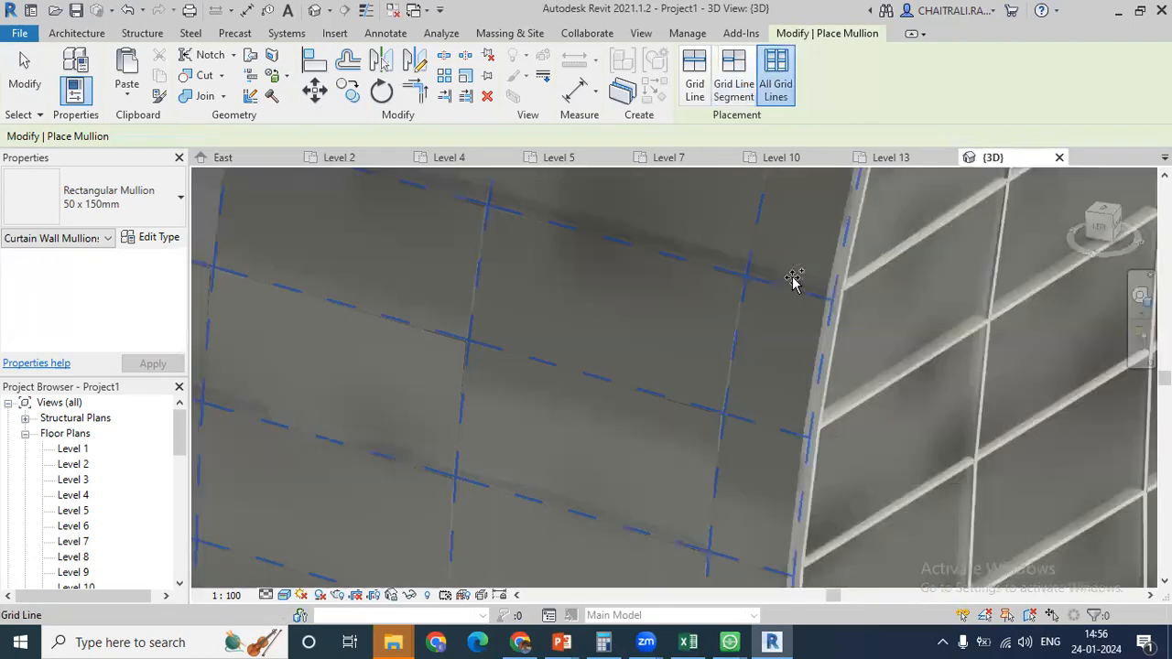
- Place 50 x 150mm rectangular mullions on all grid lines of the narrow left face and end the command
scroll(764, 303, up, 2)
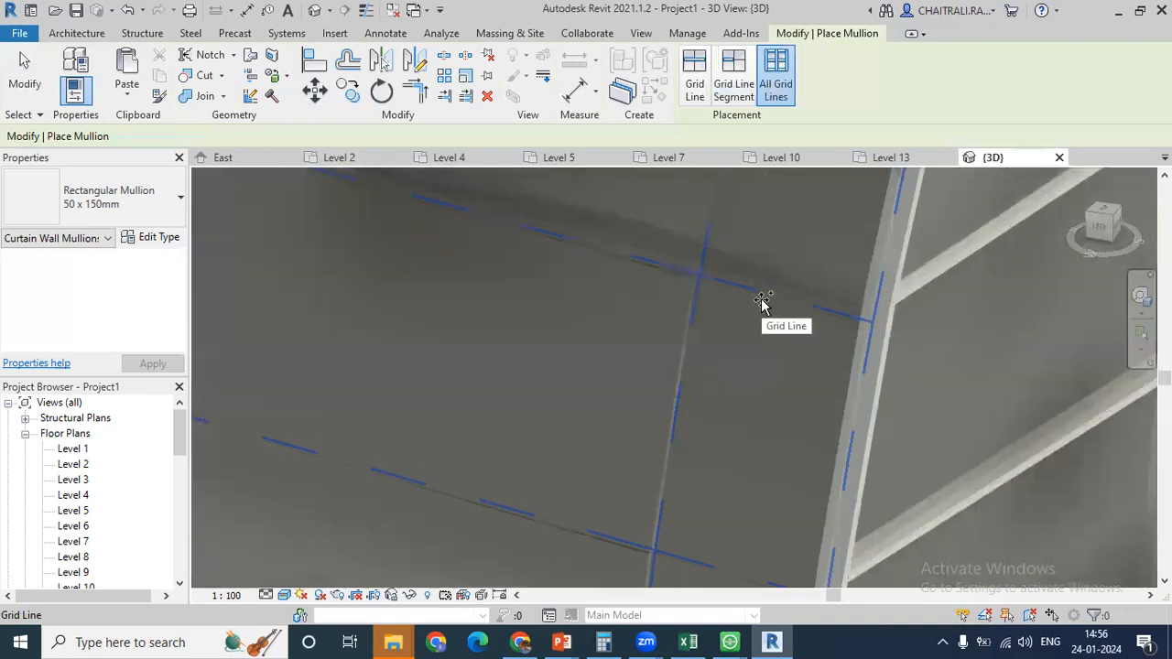
click(761, 304)
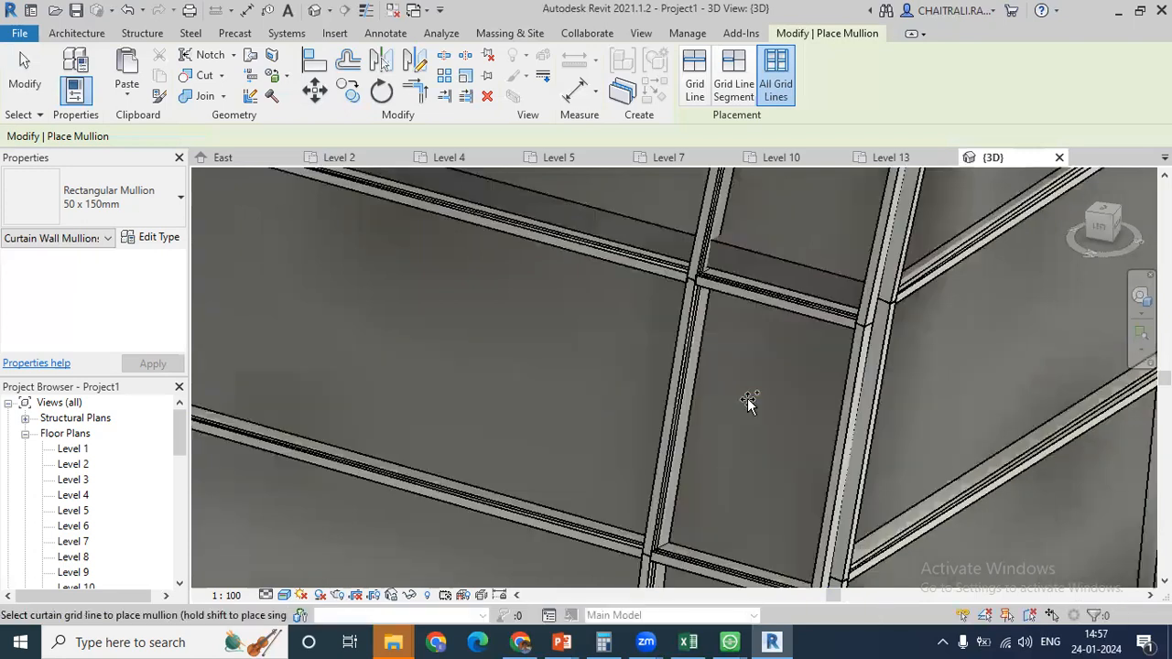
scroll(737, 319, down, 3)
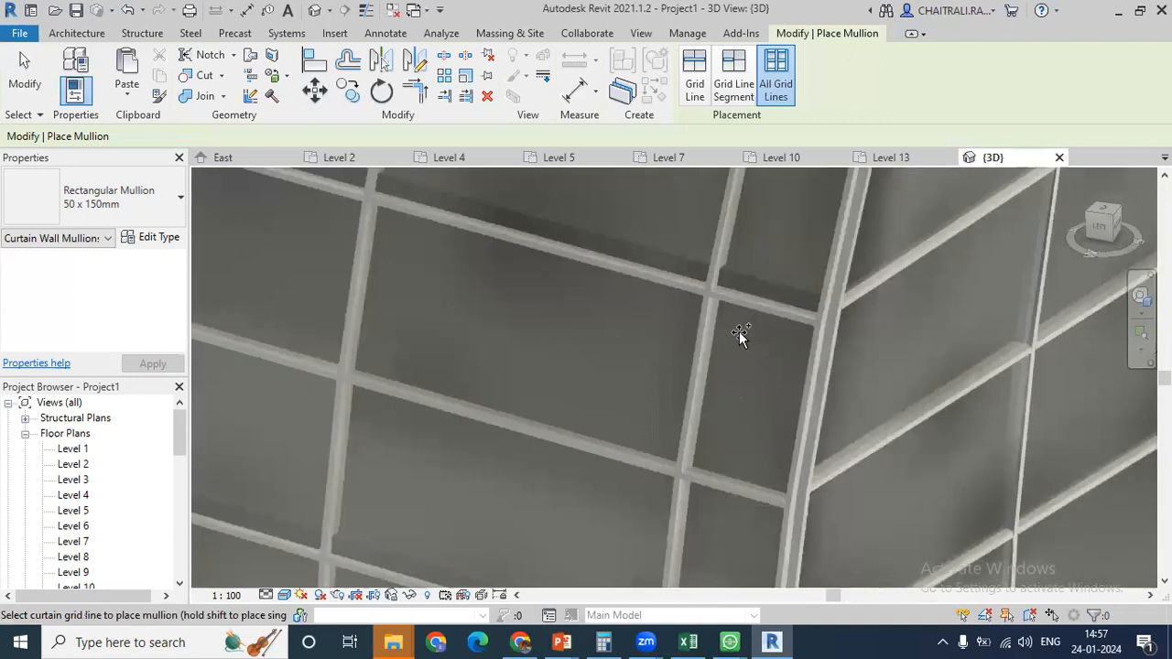
scroll(739, 334, down, 3)
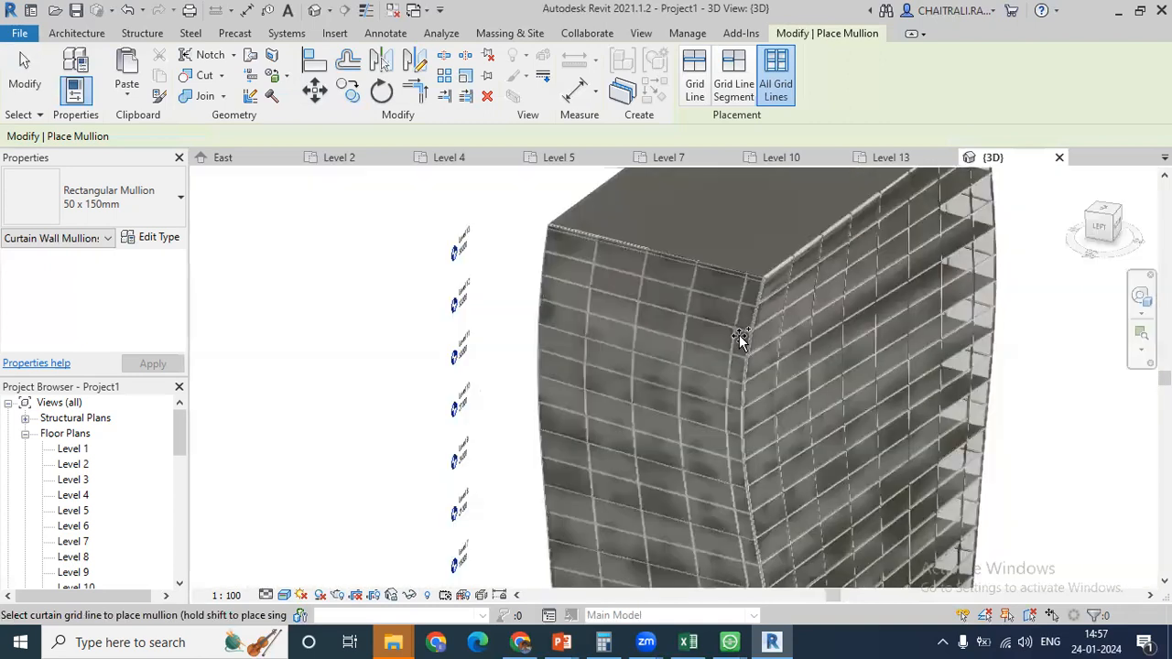
key(Escape)
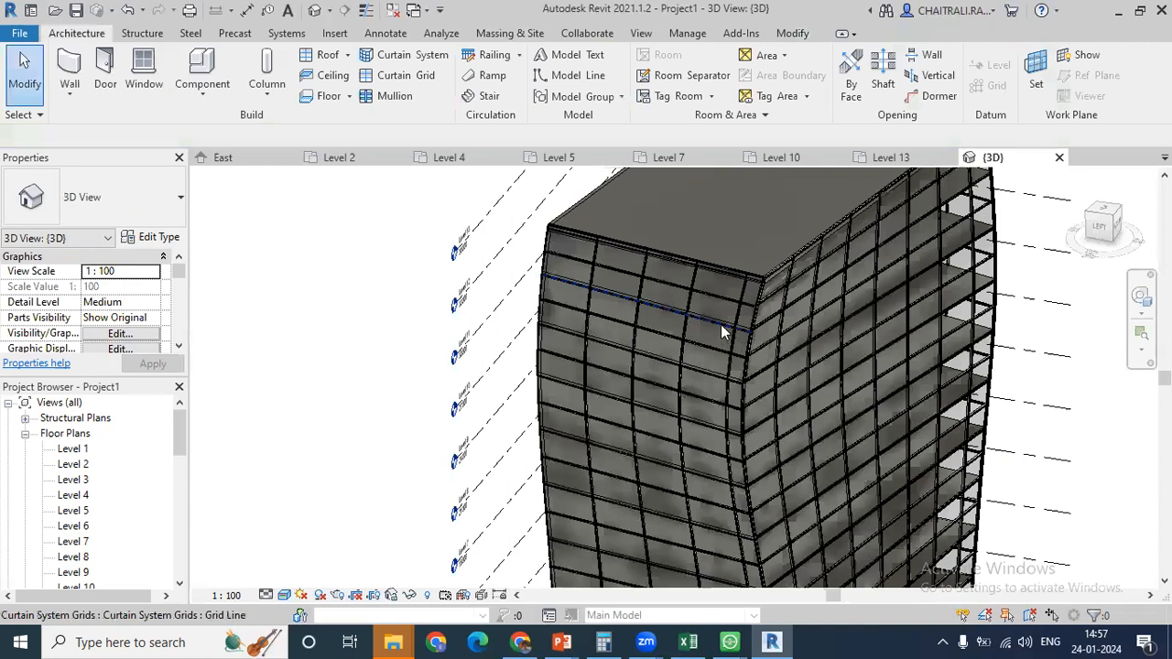
- Select the whole building together with its levels in the 3D view
scroll(722, 317, down, 5)
shift+middle_drag(670, 348, 414, 294)
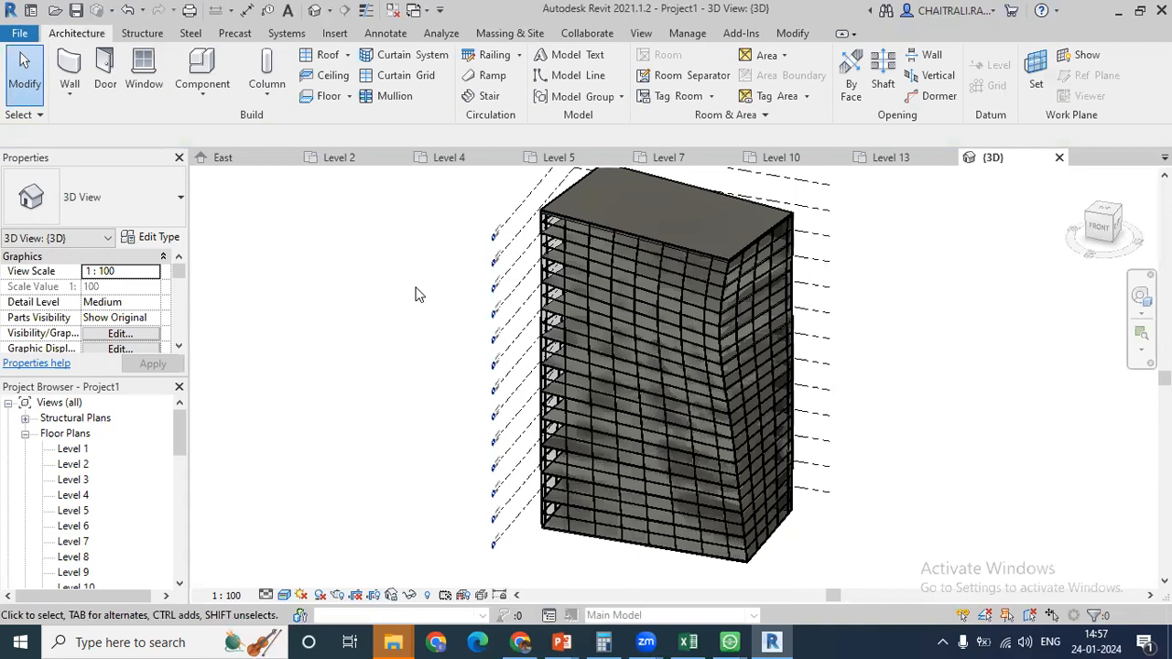
scroll(414, 294, down, 1)
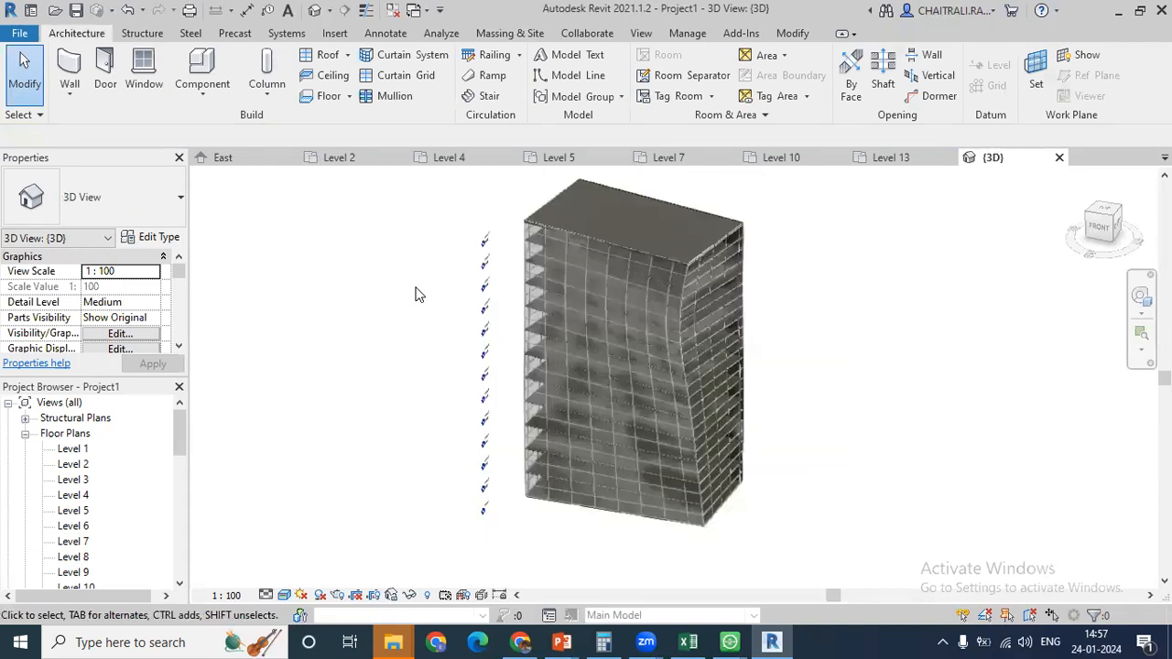
scroll(415, 294, down, 1)
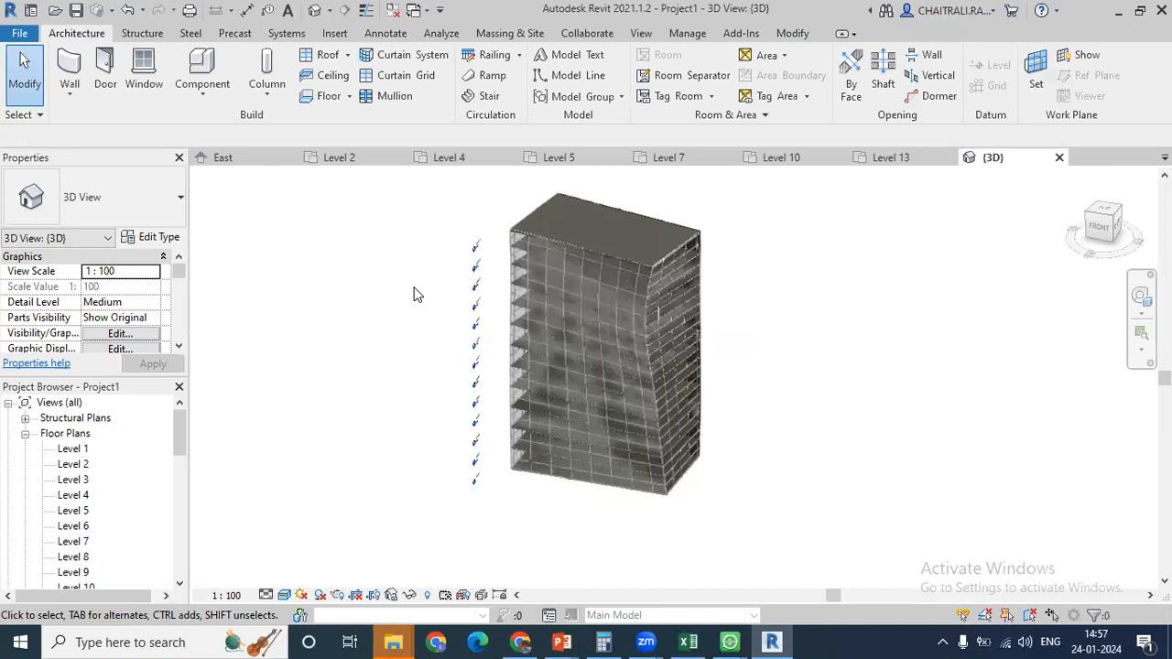
scroll(420, 310, down, 1)
middle_drag(421, 316, 458, 364)
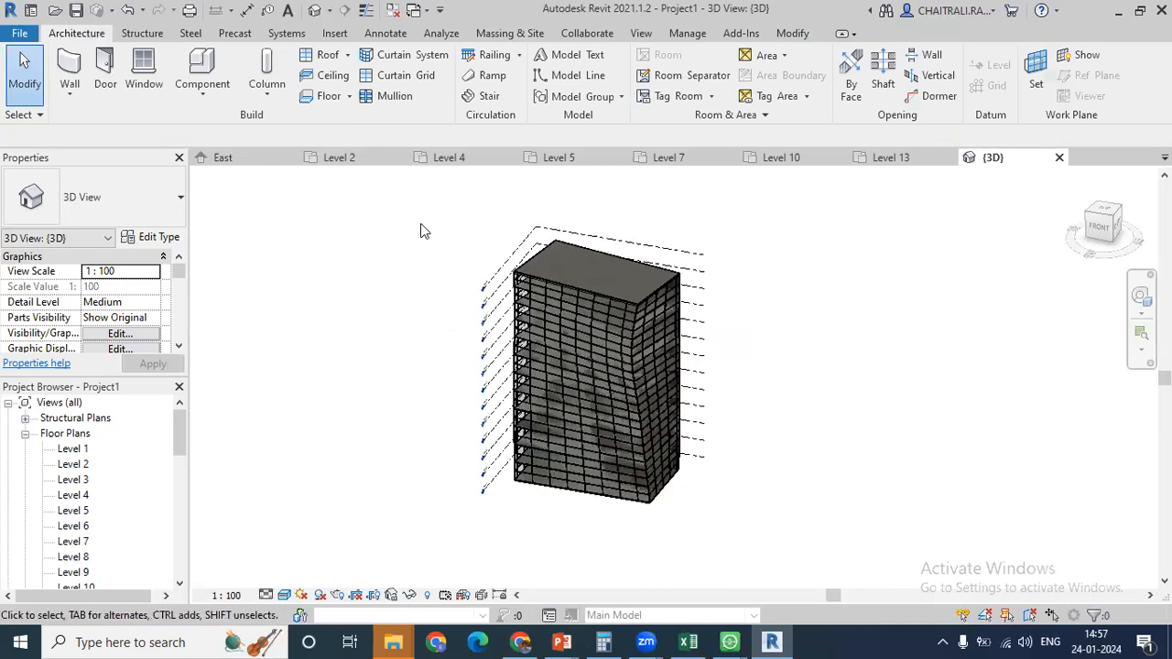
drag(412, 210, 779, 521)
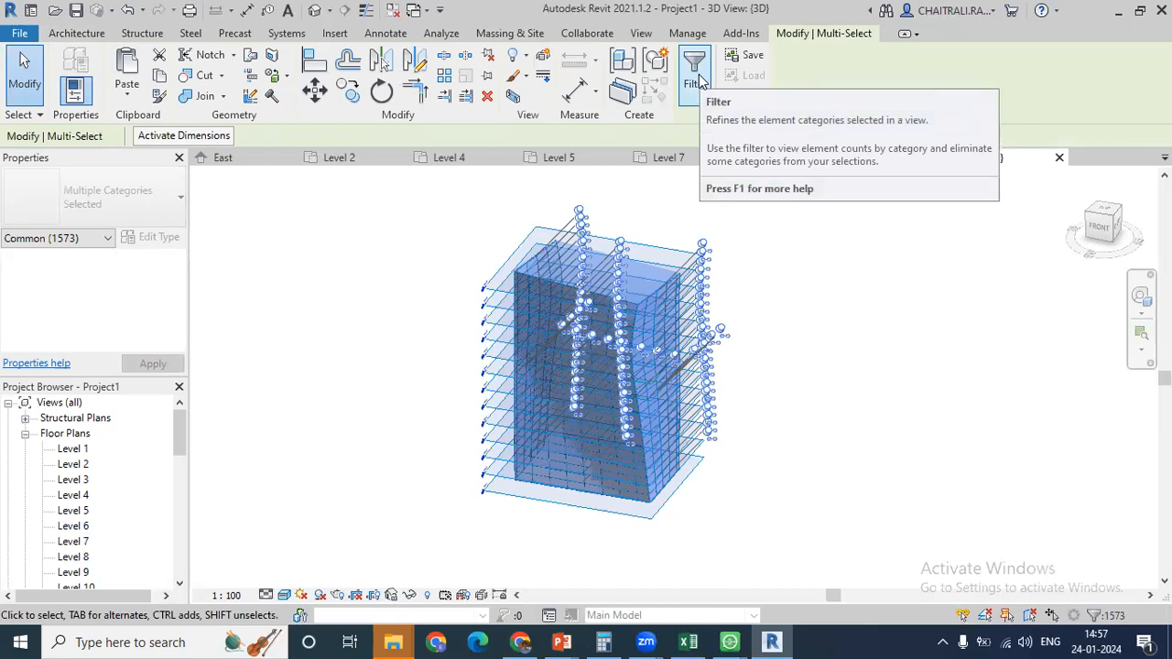
click(471, 229)
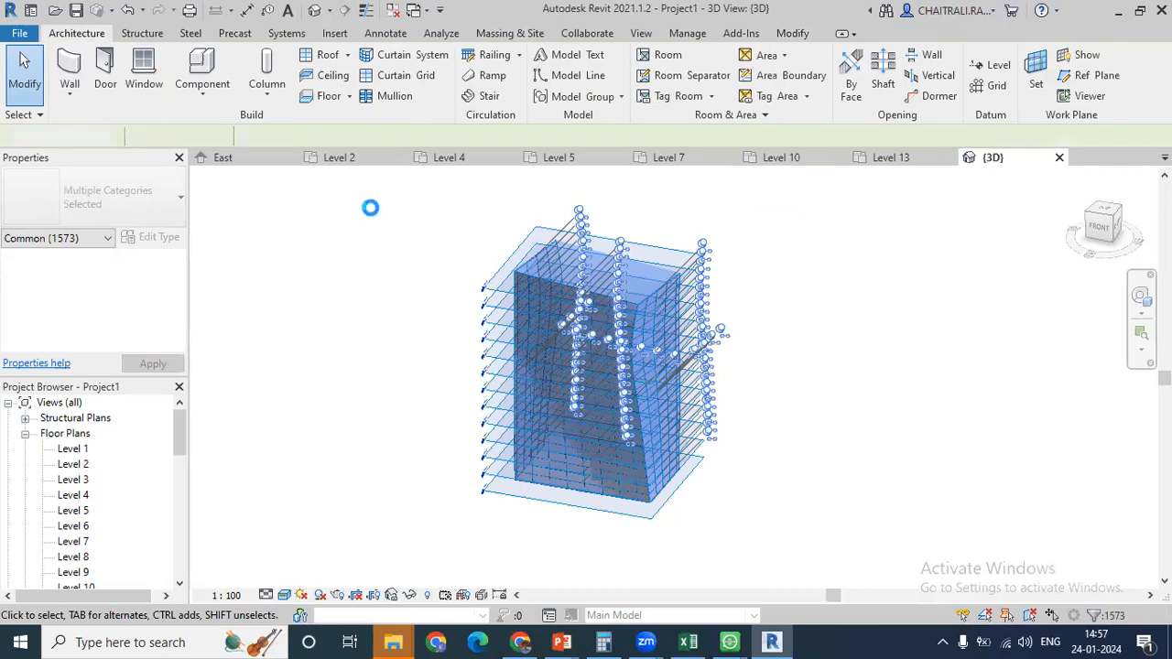
drag(379, 201, 738, 525)
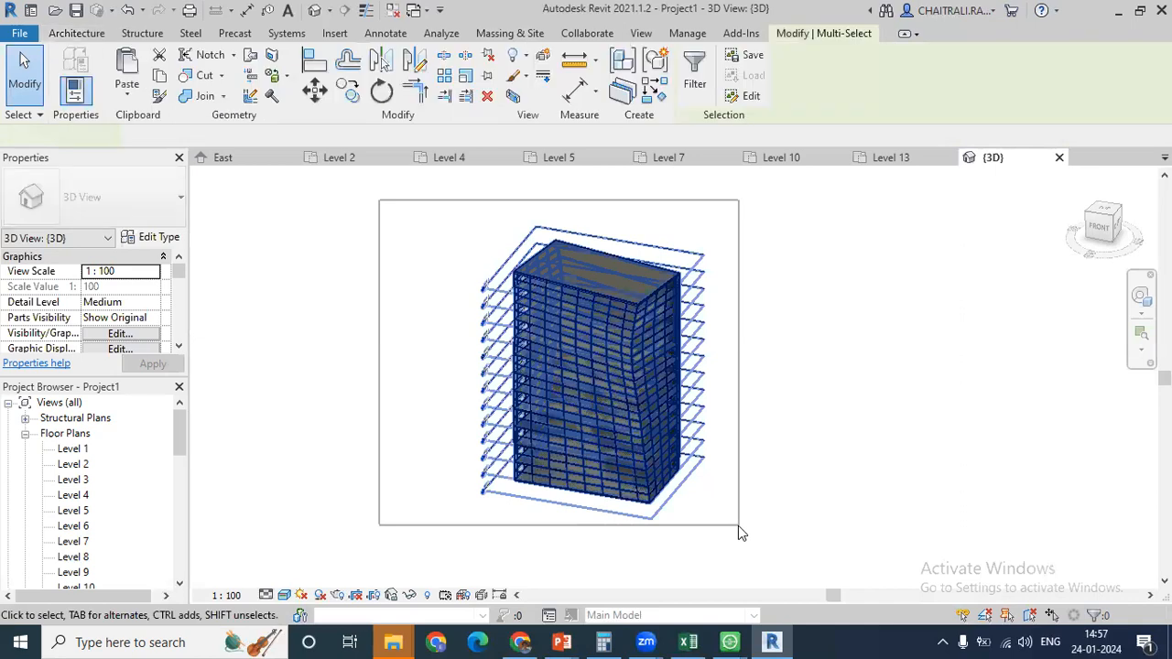
- Filter the selection down to the Mass and Mass Floor categories only
click(695, 72)
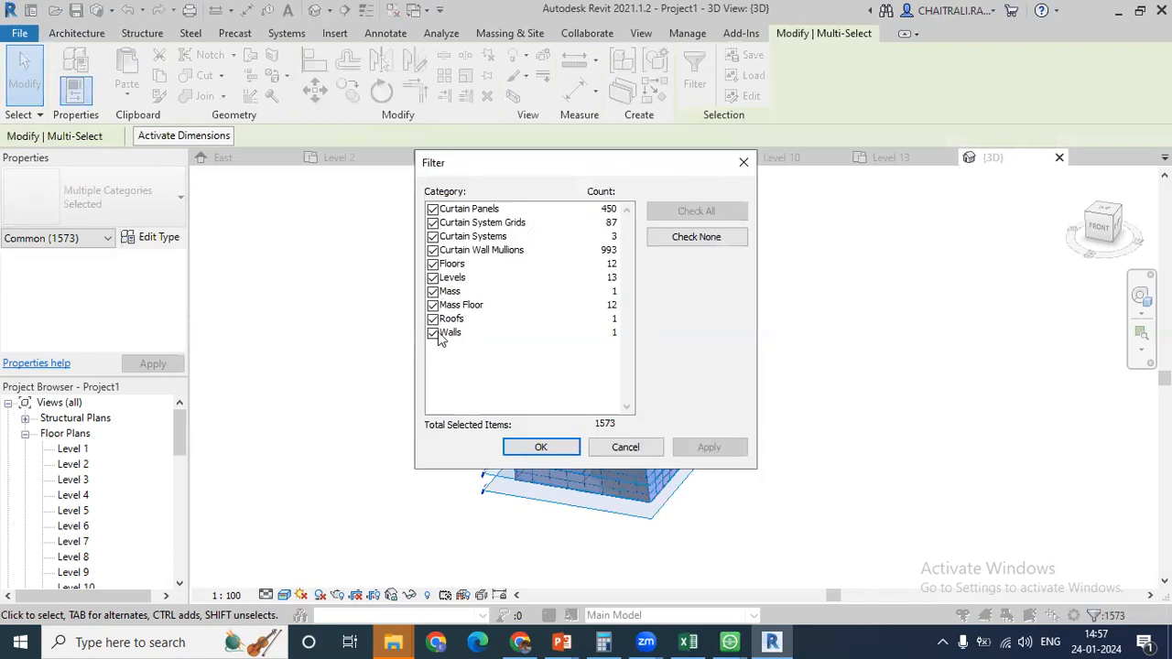
click(696, 237)
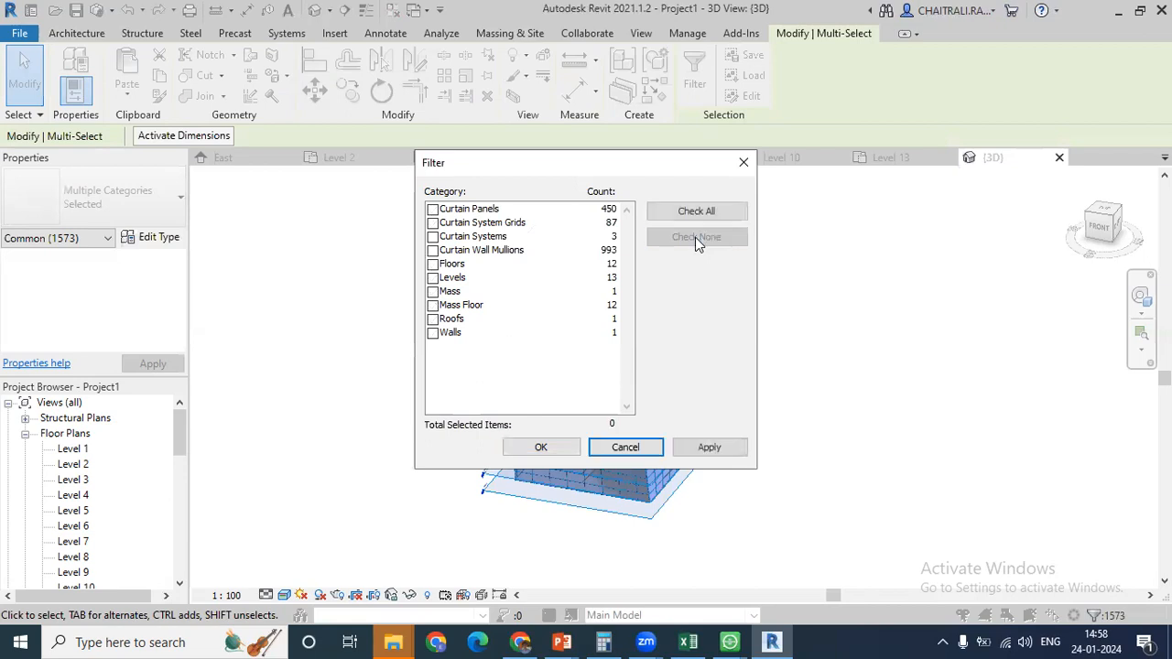
click(432, 292)
click(432, 306)
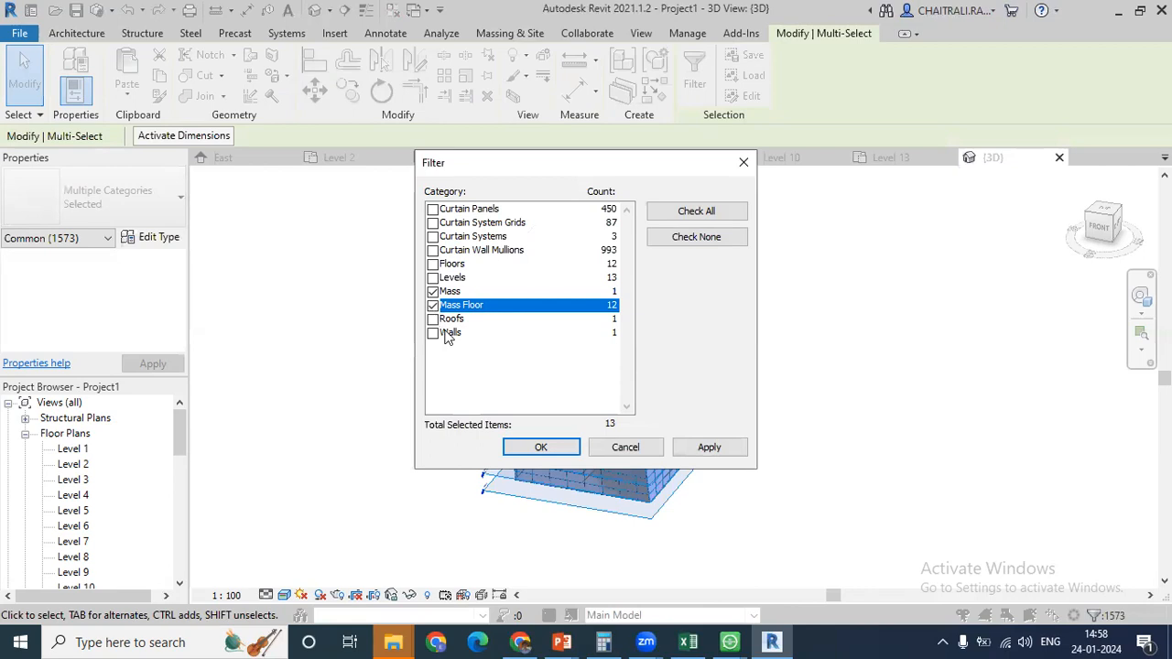
click(540, 448)
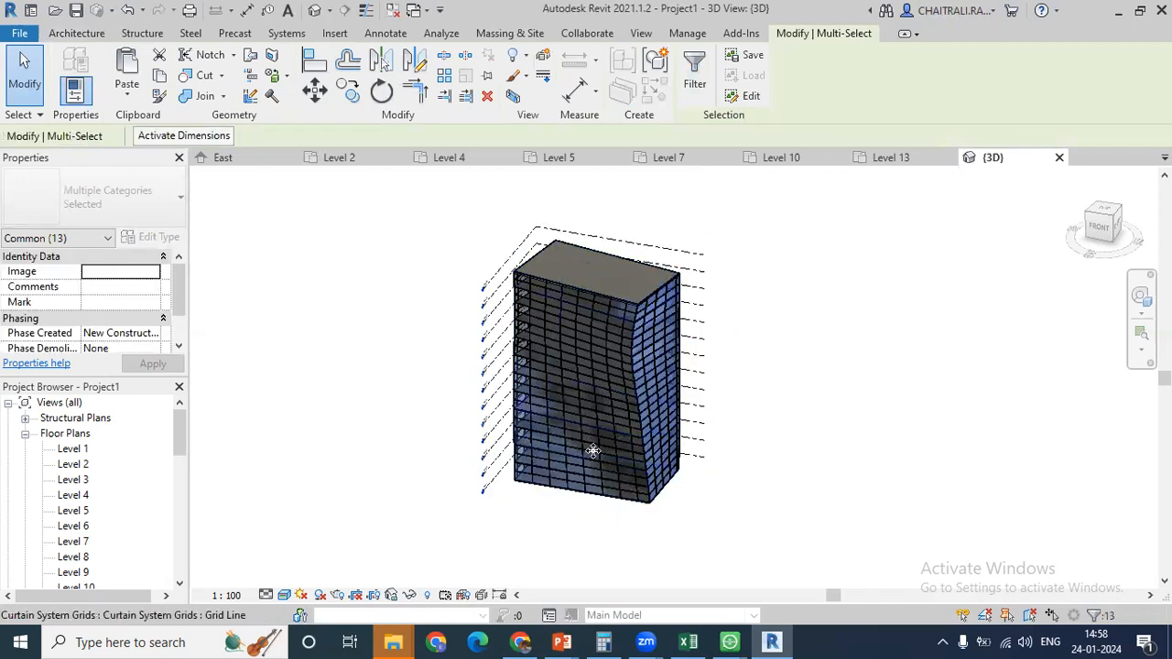
scroll(644, 502, up, 2)
scroll(644, 502, up, 2)
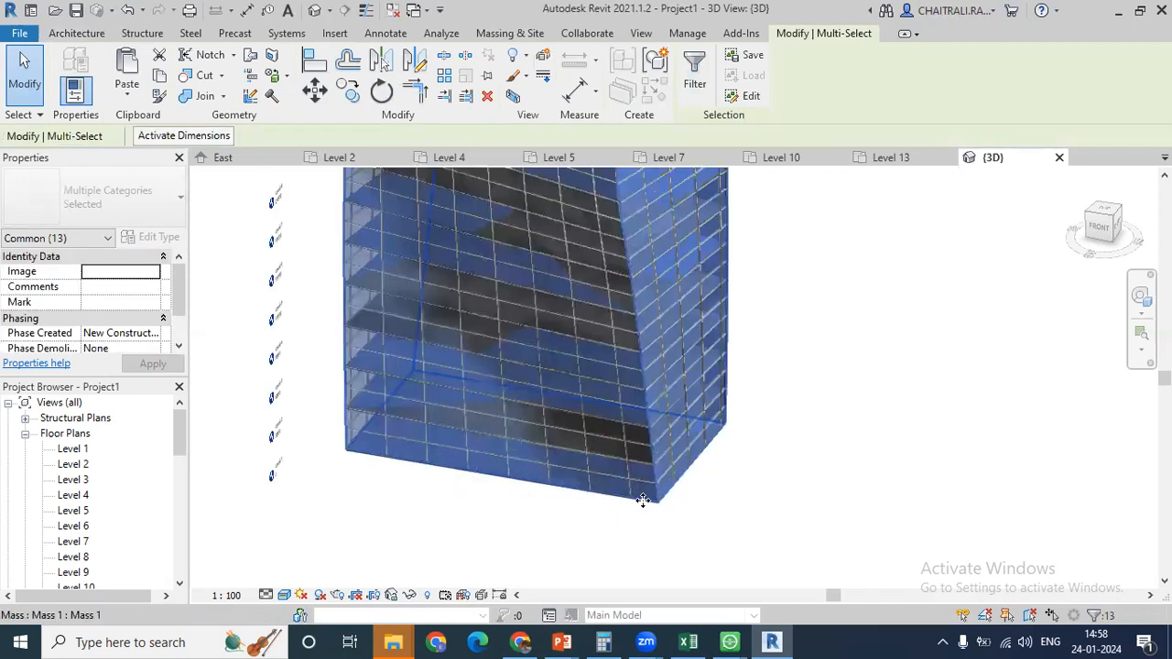
scroll(643, 501, down, 2)
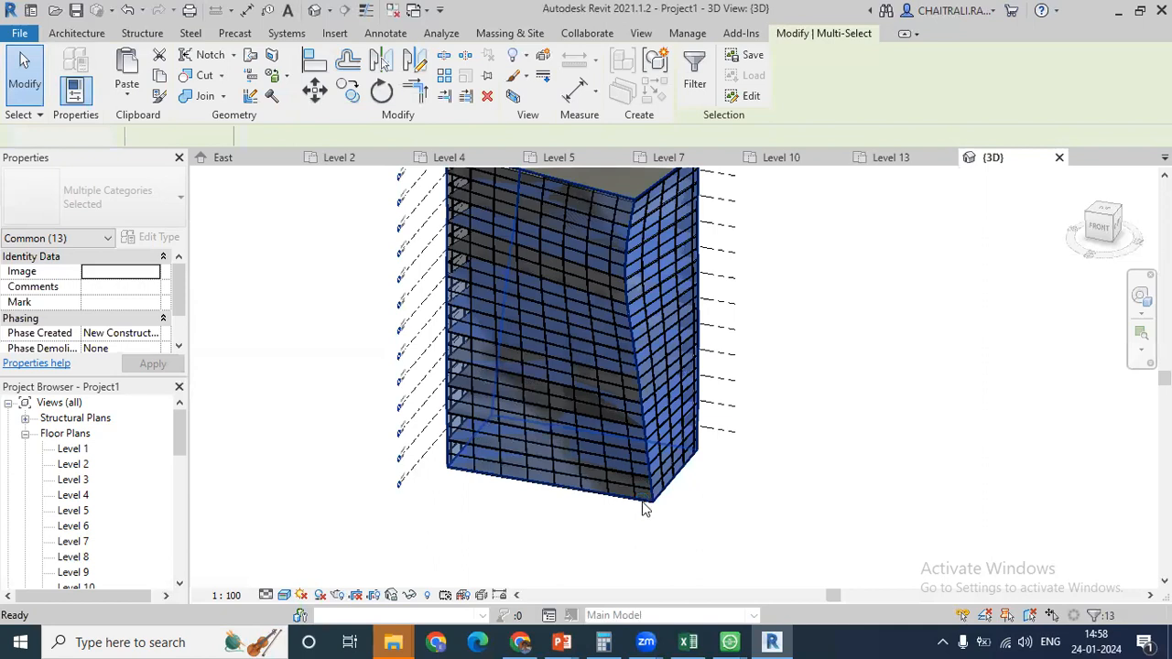
click(643, 503)
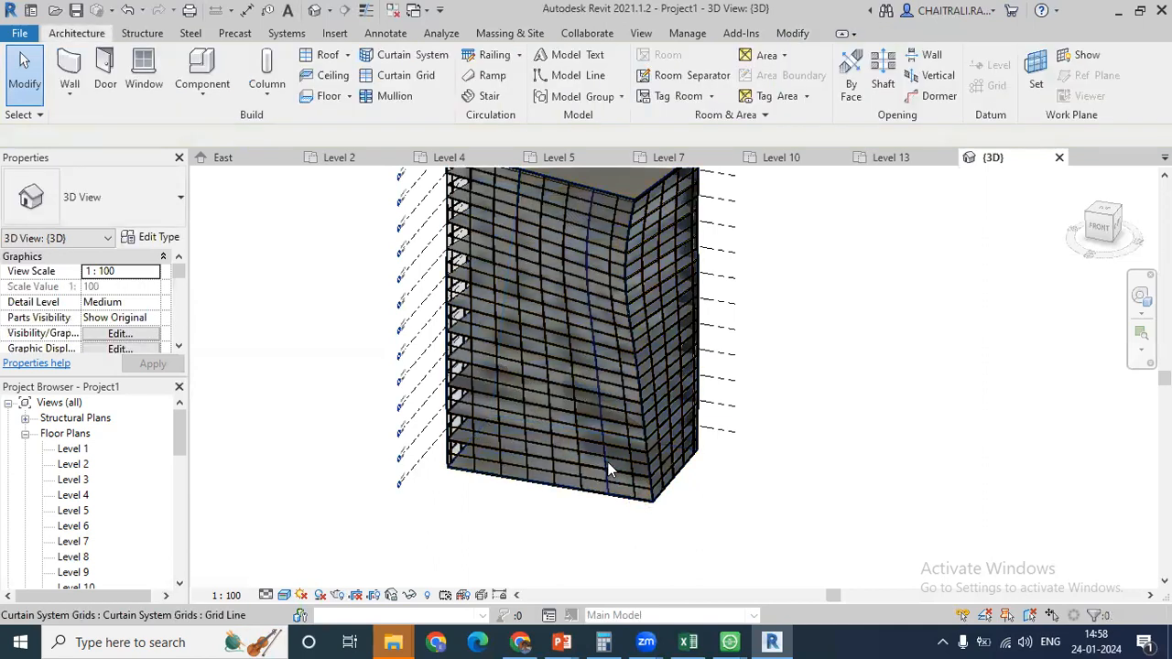
- Examine the mullions, floor slabs and interior of the tower from the right side in the 3D view
shift+middle_drag(606, 465, 589, 407)
scroll(577, 416, up, 4)
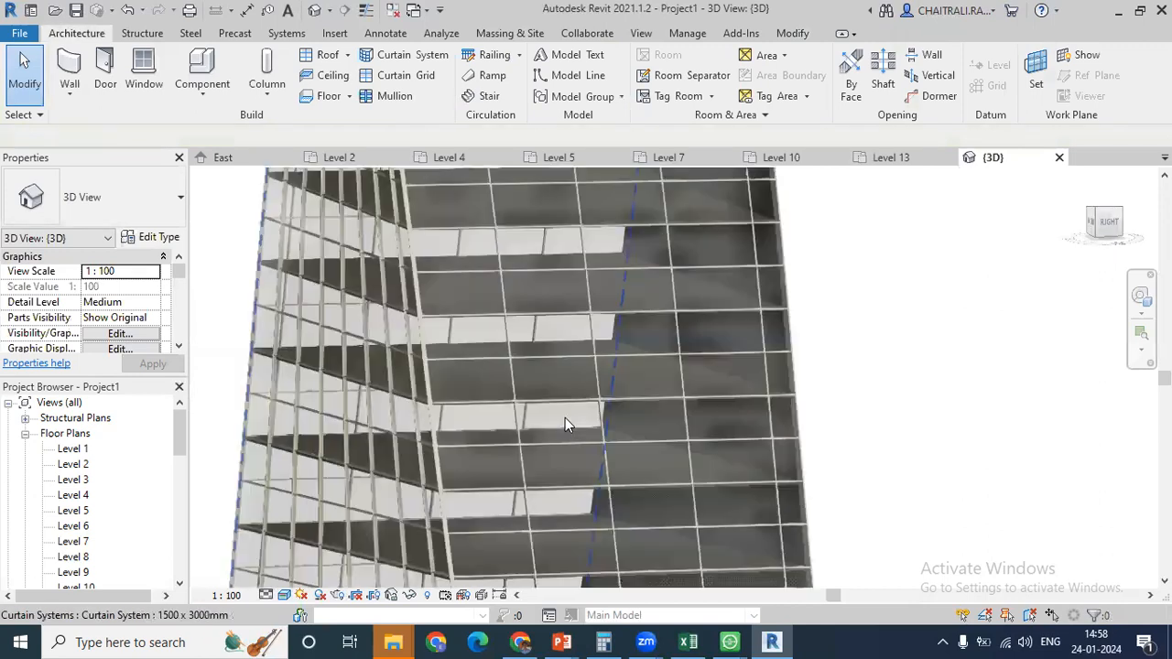
shift+middle_drag(937, 364, 958, 363)
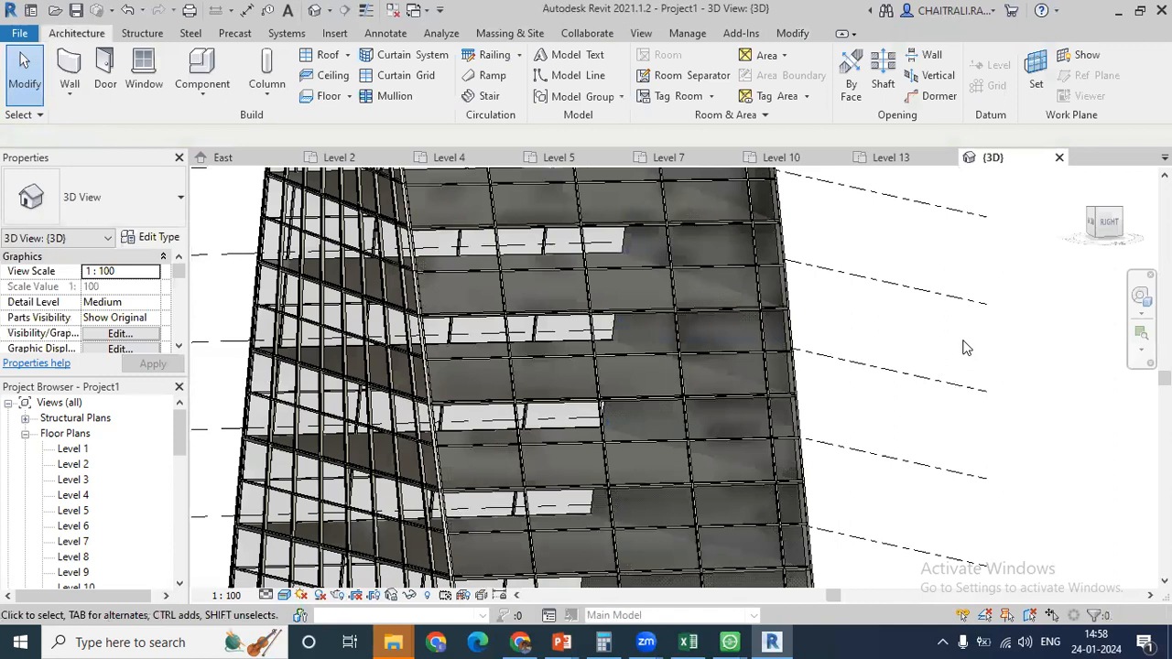
scroll(563, 435, up, 3)
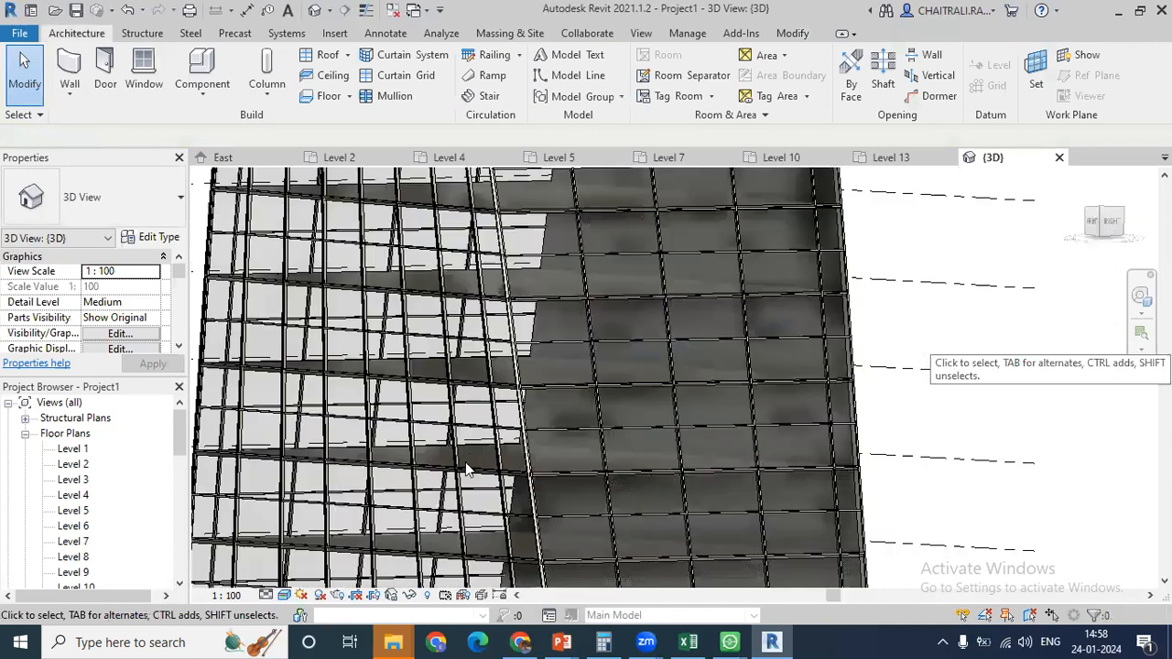
scroll(513, 464, down, 2)
scroll(602, 442, down, 3)
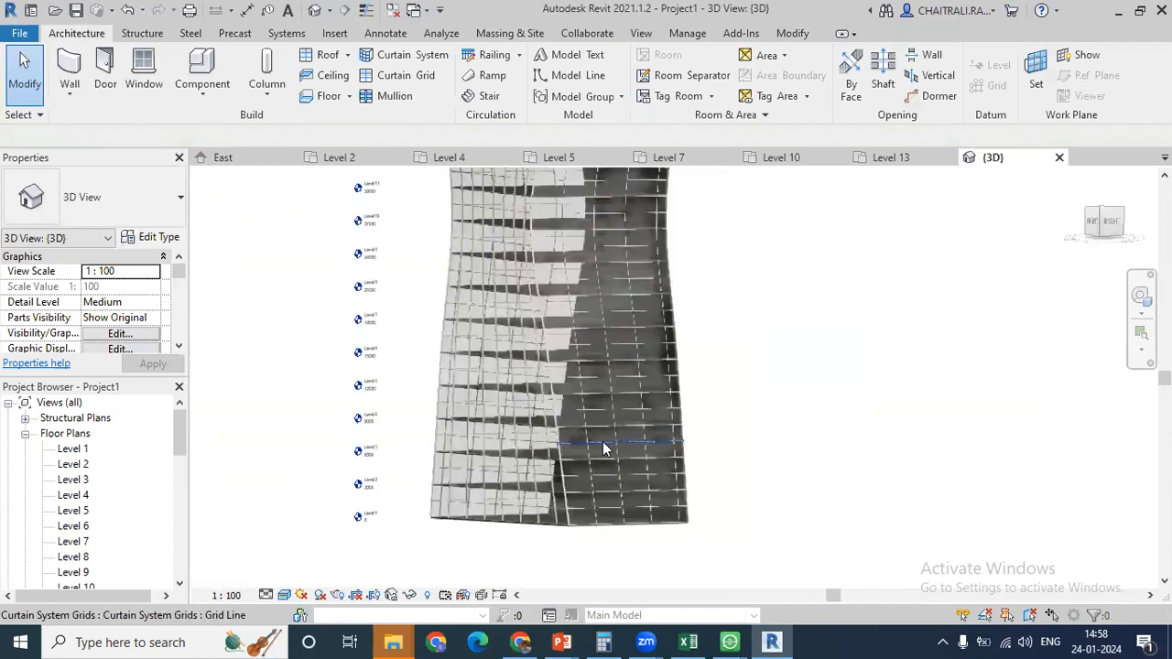
middle_drag(610, 340, 622, 341)
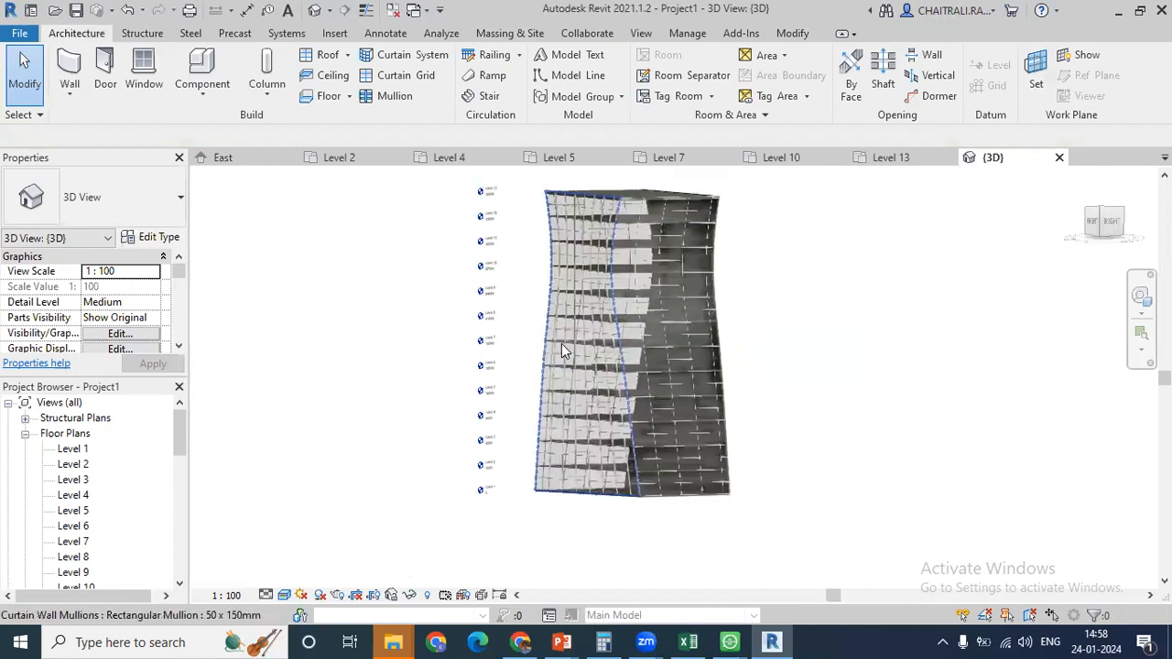
- Place a row of five 475 x 610mm rectangular architectural columns along the inside of the upper wall on the Level 1 floor plan
double_click(72, 449)
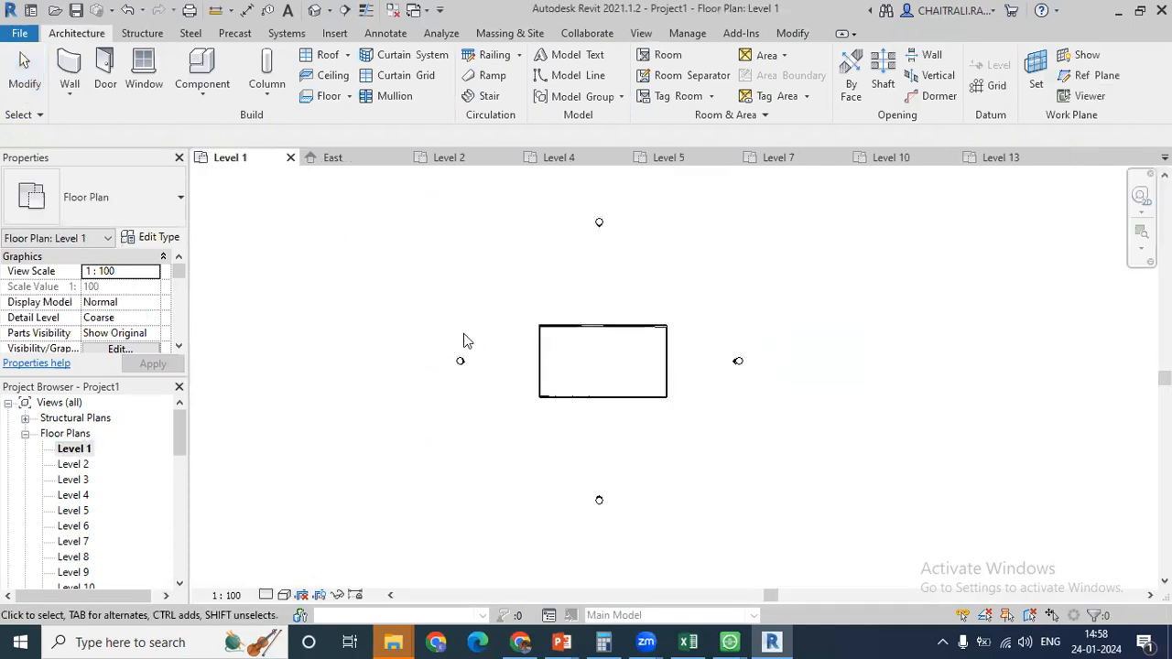
scroll(618, 354, up, 4)
click(268, 96)
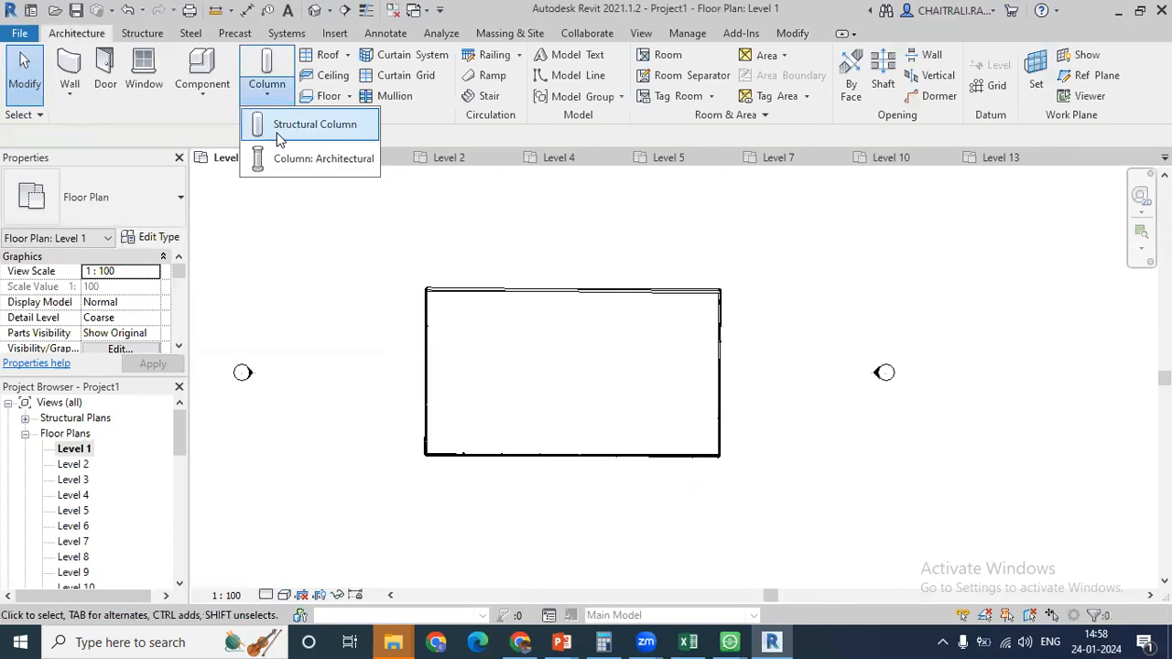
click(301, 159)
scroll(455, 317, up, 3)
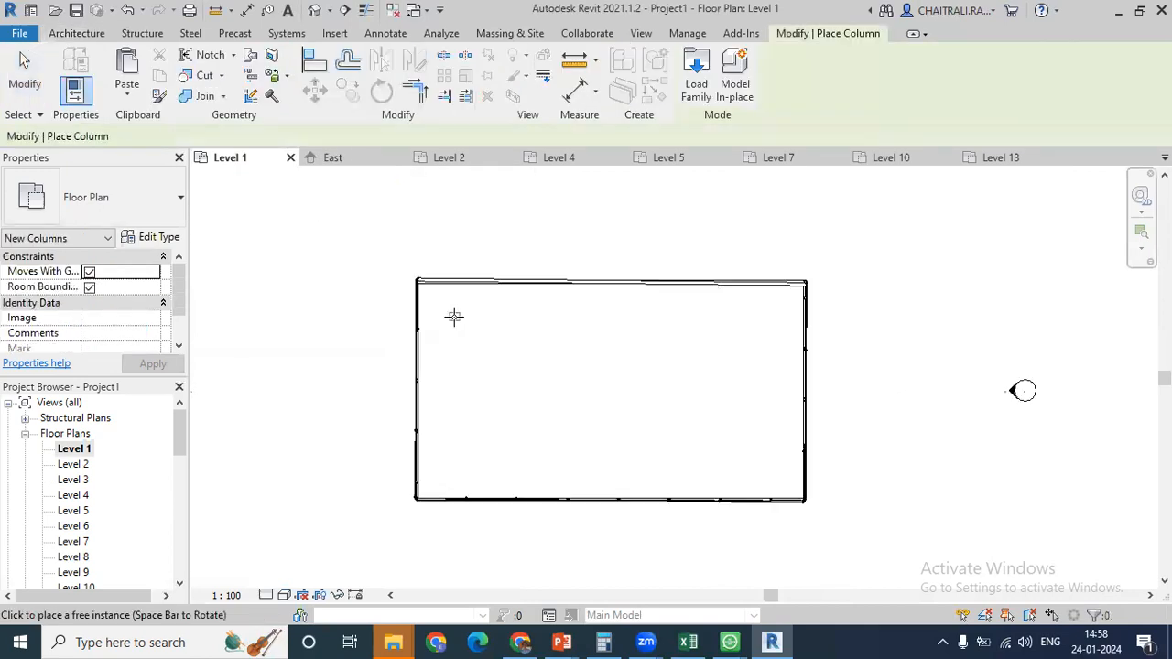
click(420, 290)
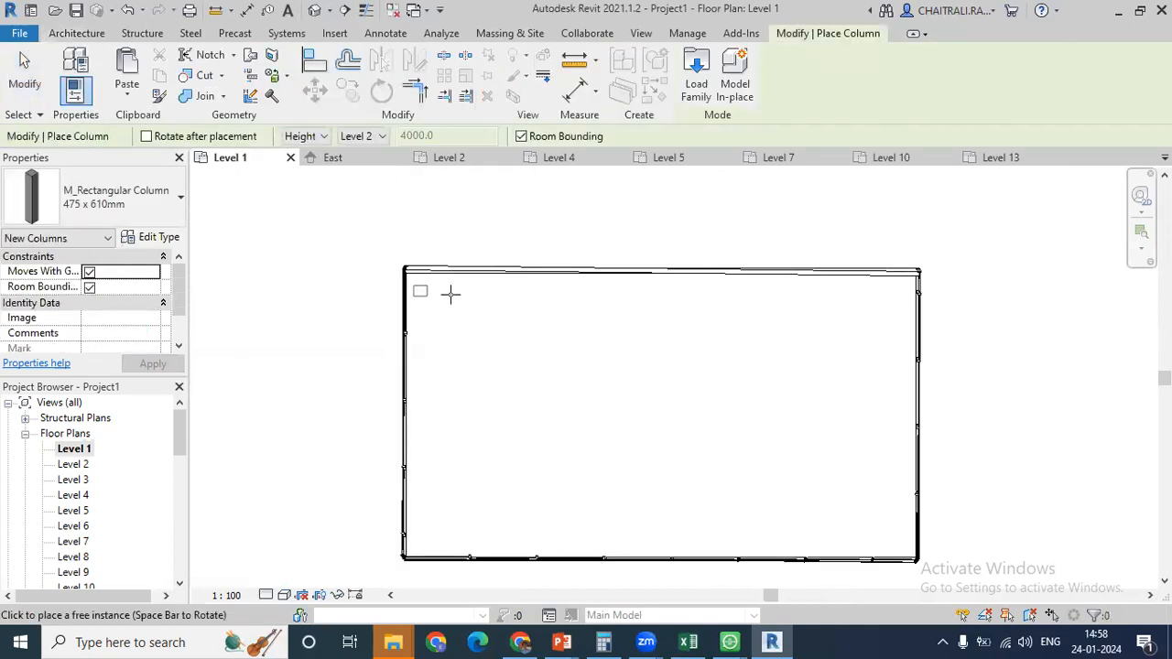
click(477, 292)
click(541, 291)
click(606, 292)
click(671, 291)
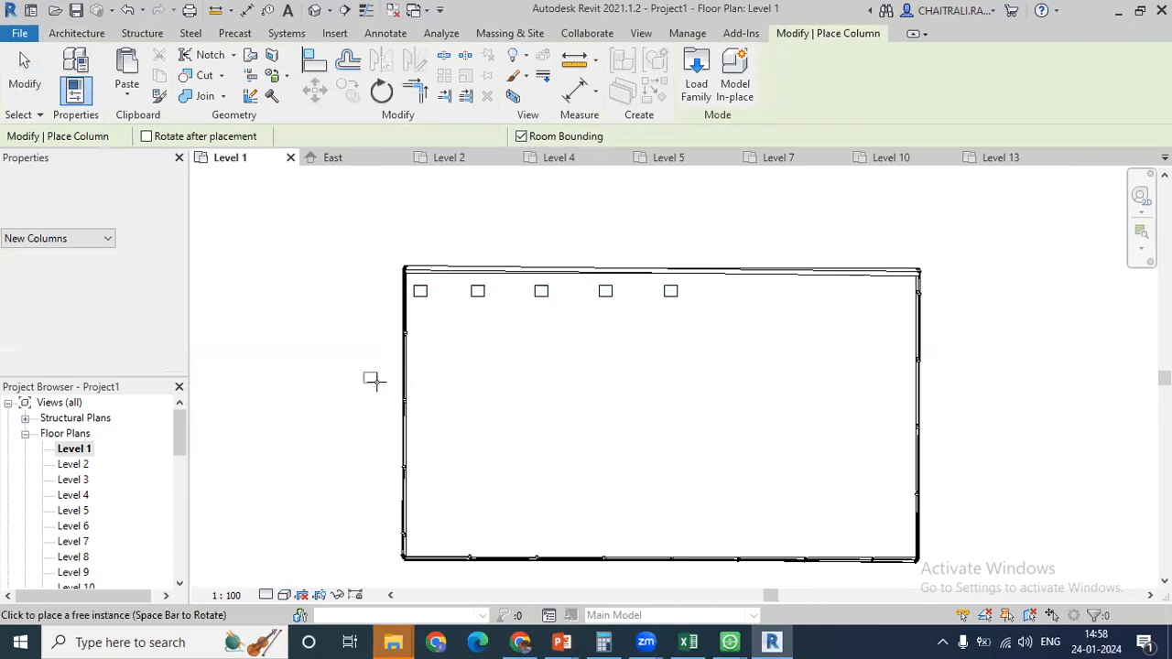
key(Escape)
key(Escape)
- In the 3D view, select all instances of the rectangular column and set their top level to Level 13
click(317, 10)
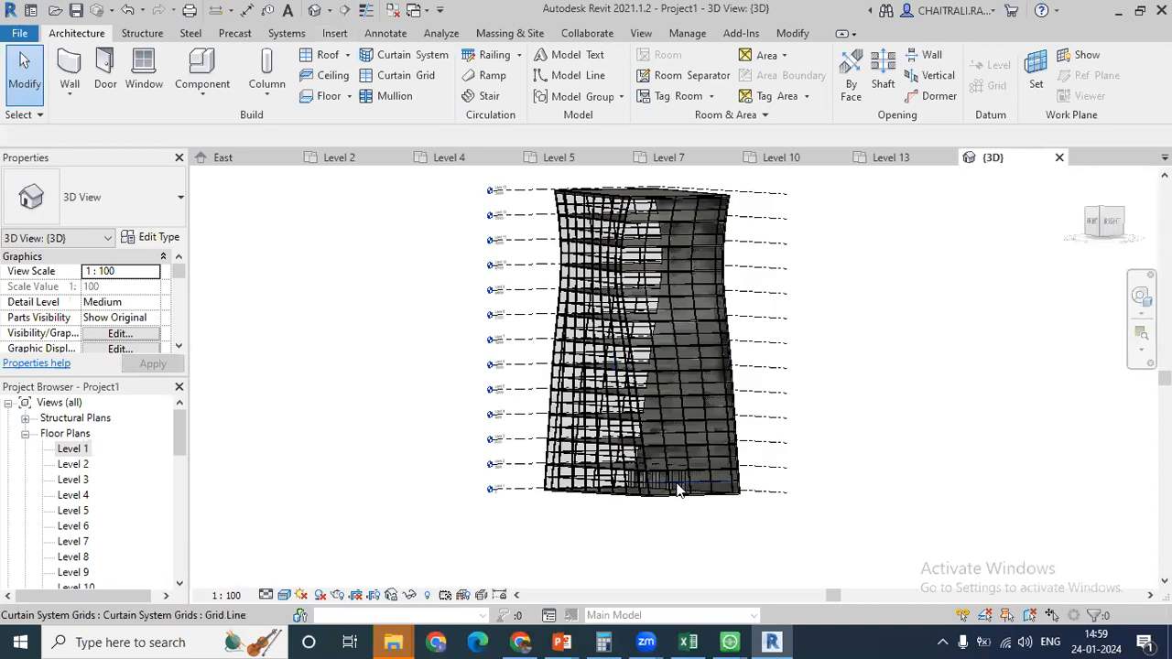
scroll(682, 477, up, 8)
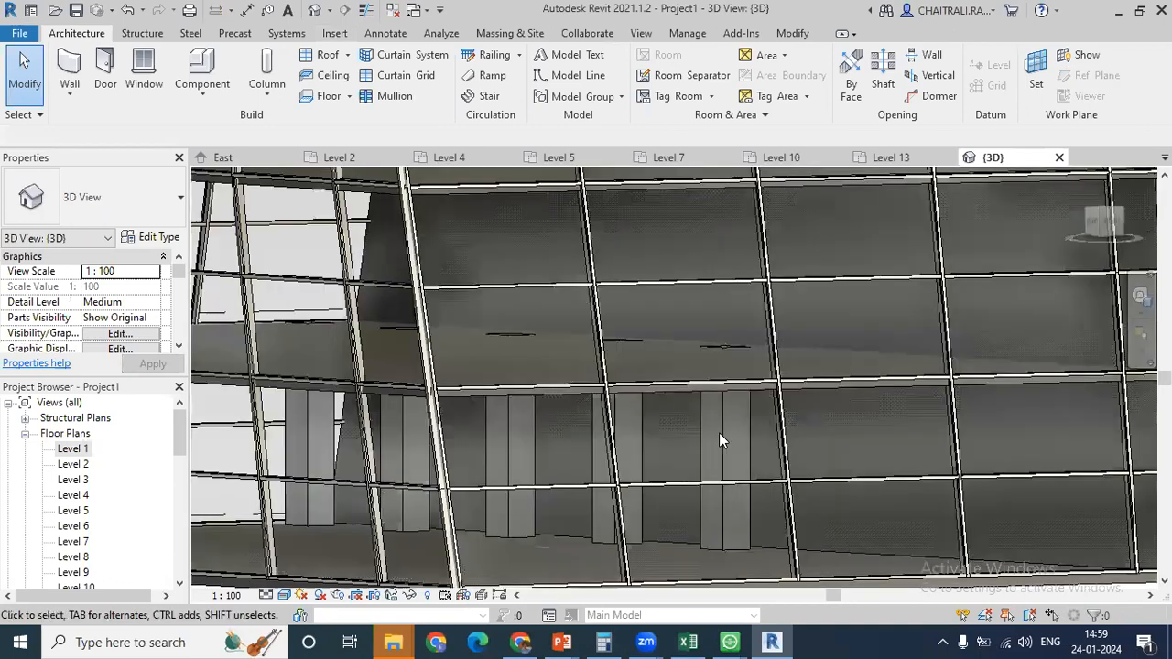
click(719, 432)
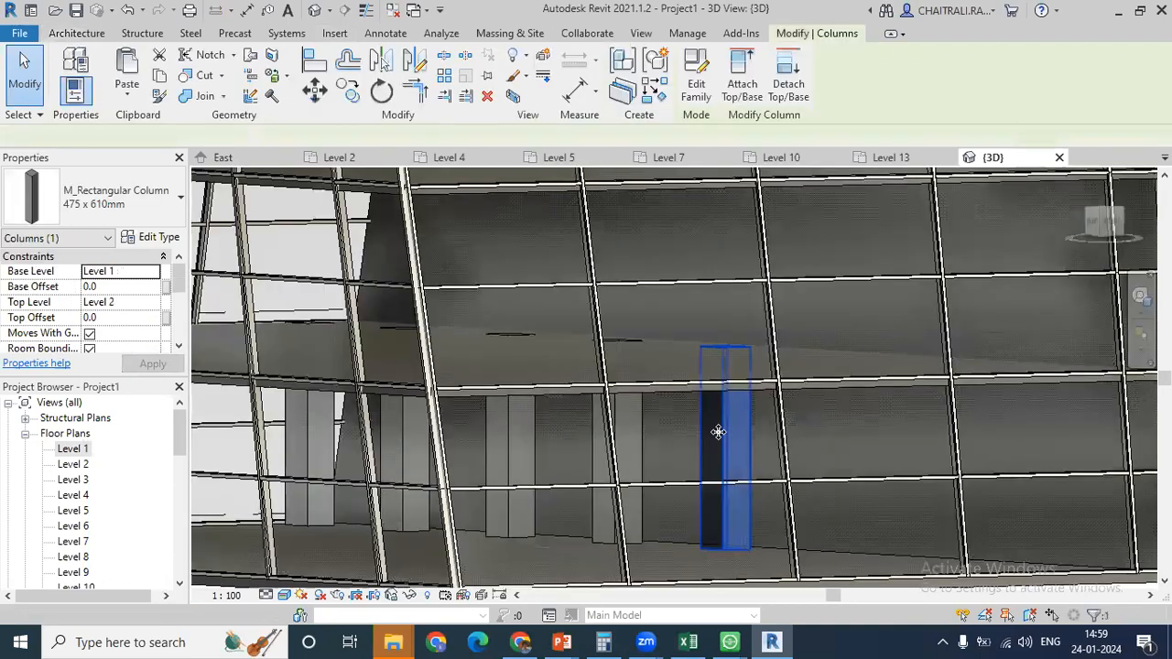
key(s)
key(a)
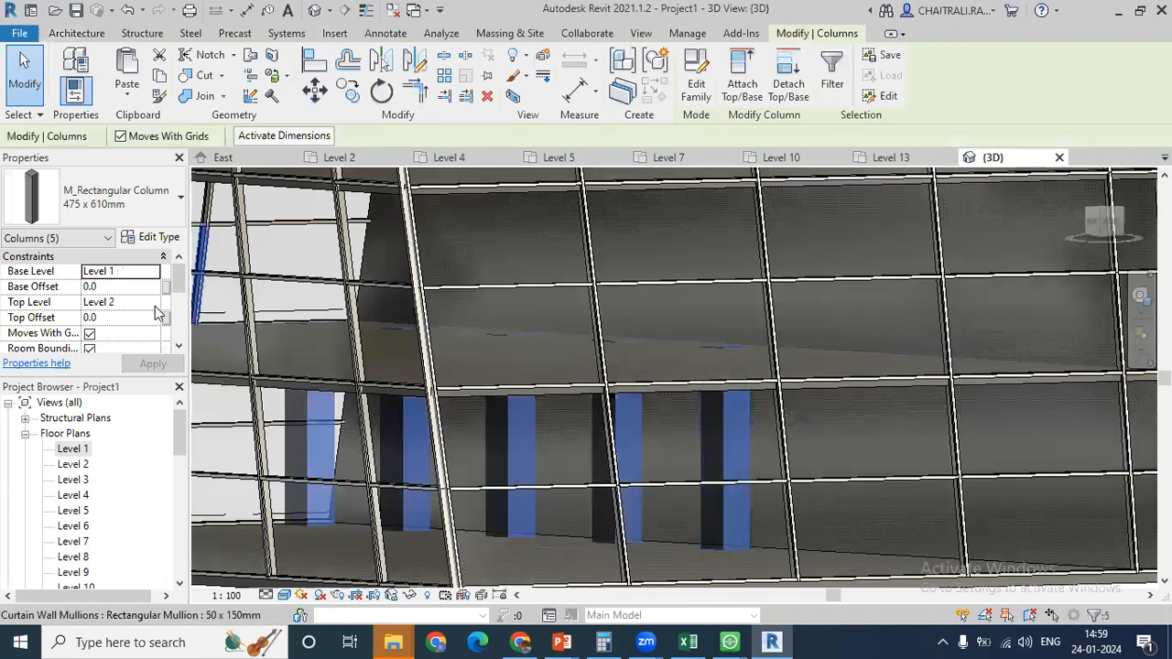
click(152, 303)
click(152, 304)
scroll(120, 397, down, 3)
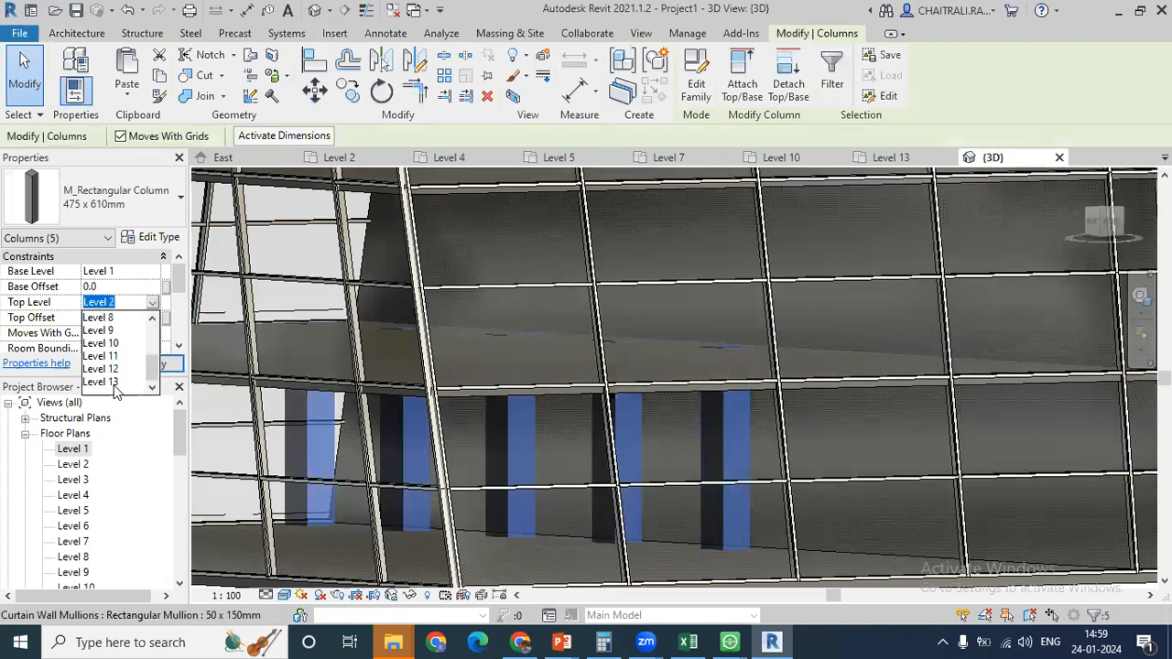
click(115, 385)
scroll(379, 385, down, 1)
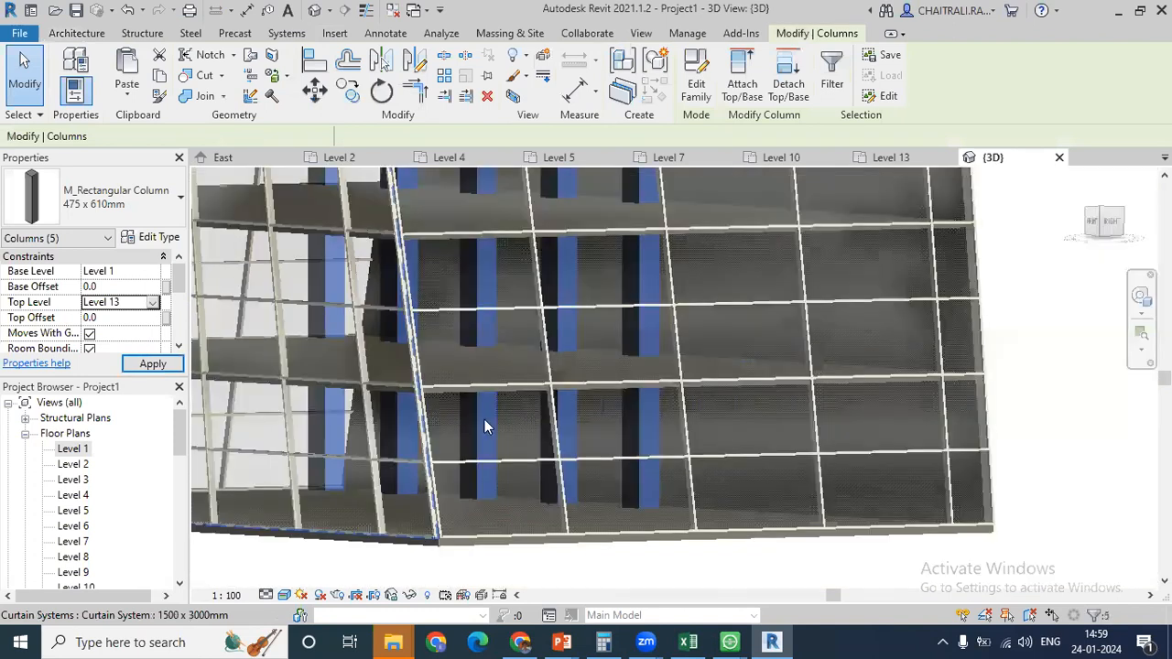
scroll(449, 452, down, 5)
key(Escape)
scroll(455, 245, up, 3)
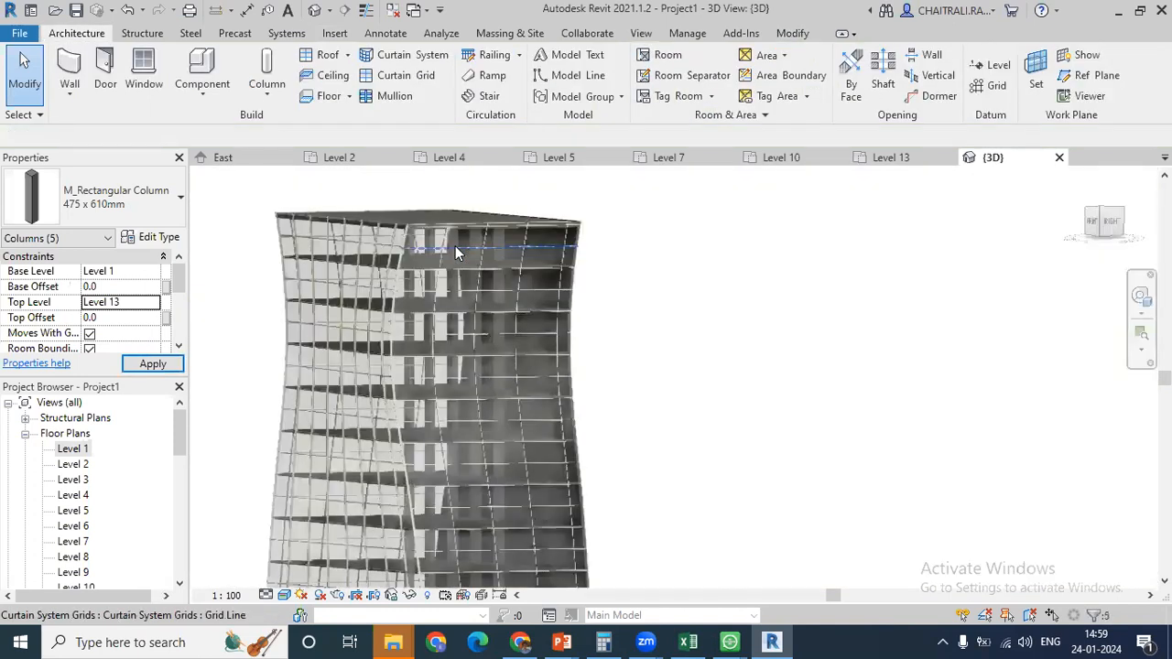
scroll(442, 257, up, 1)
scroll(467, 298, up, 2)
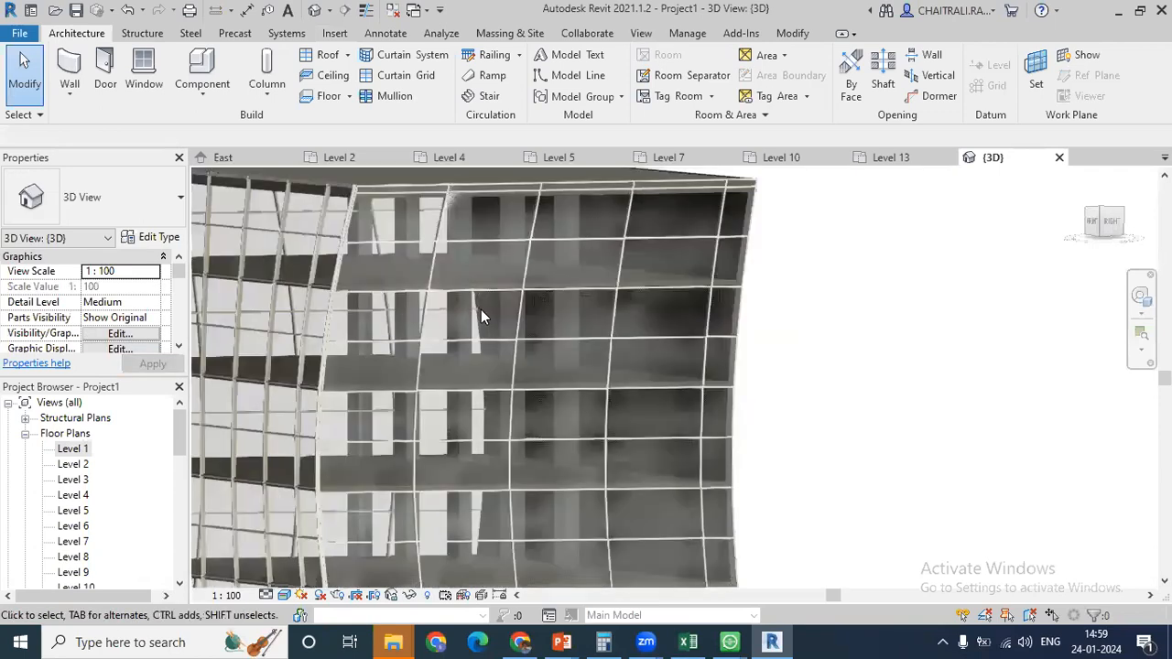